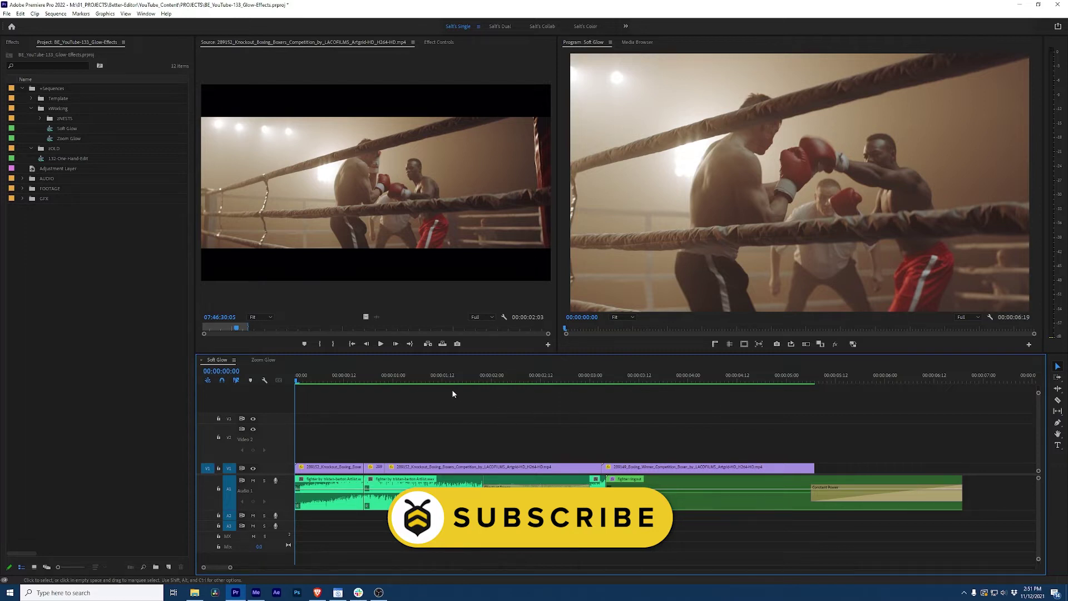
- Preview the sequence from the start with the audio muted, up to the referee raising the boxer's arm
{"action": "left_click_drag", "start_coordinate": [573, 388], "coordinate": [663, 388]}
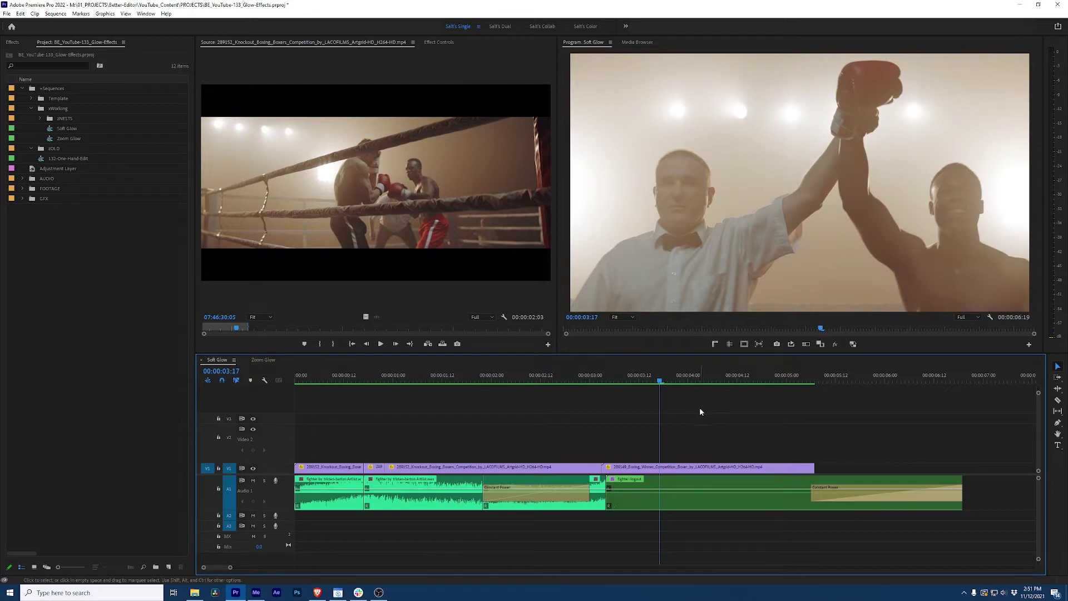
{"action": "key", "text": "shift+s"}
{"action": "key", "text": "space"}
{"action": "key", "text": "Home"}
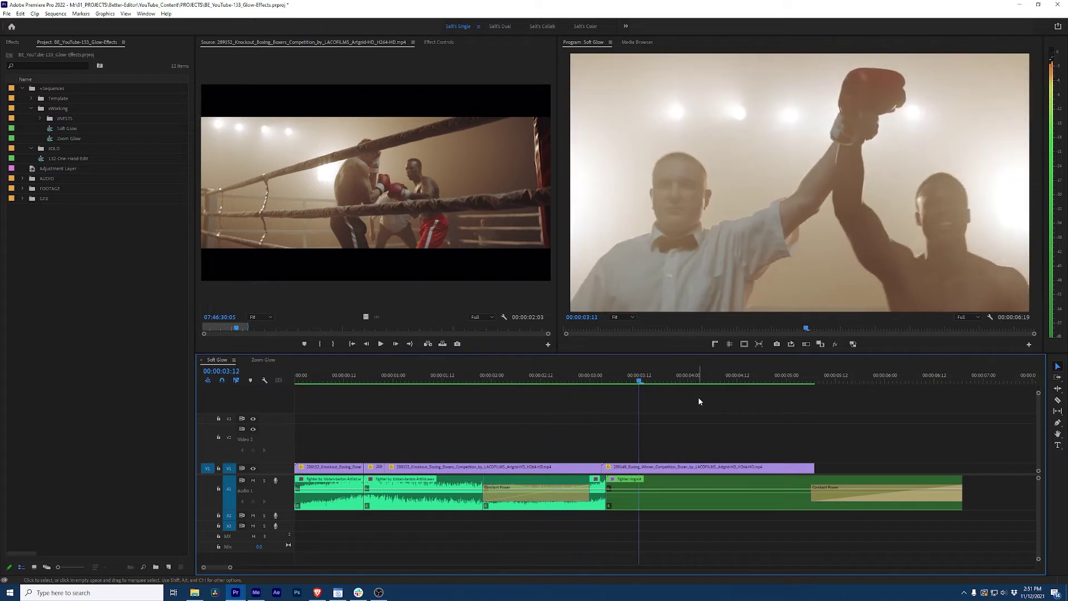
{"action": "key", "text": "space"}
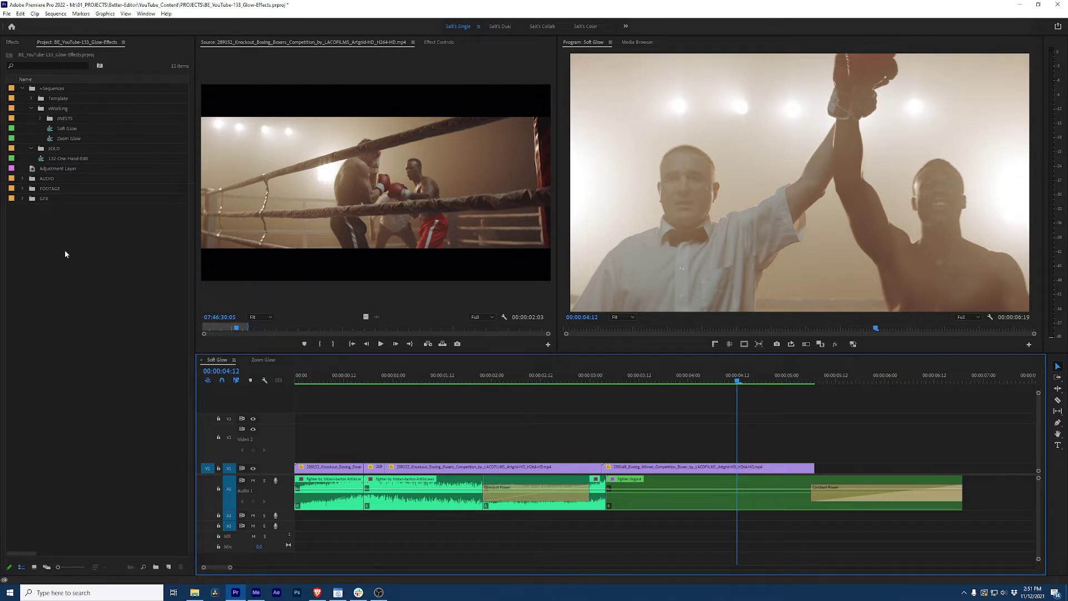
- Create a new Color Matte with default video settings, tinted soft cream, and name it 'White Matte'
{"action": "left_click", "coordinate": [97, 93]}
{"action": "left_click", "coordinate": [7, 13]}
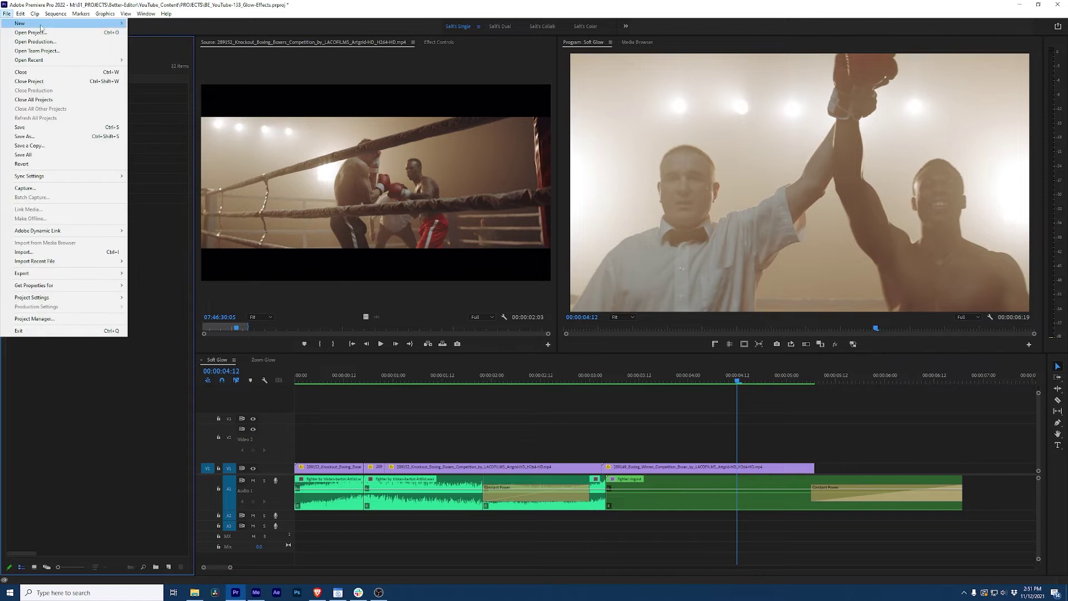
{"action": "mouse_move", "coordinate": [70, 27]}
{"action": "left_click", "coordinate": [161, 173]}
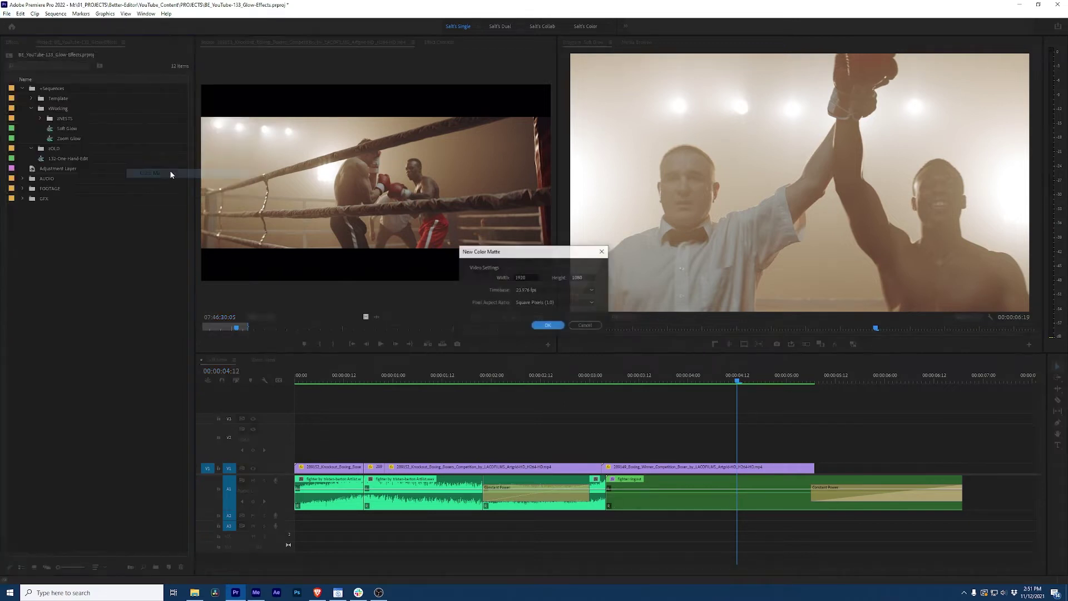
{"action": "left_click", "coordinate": [548, 327]}
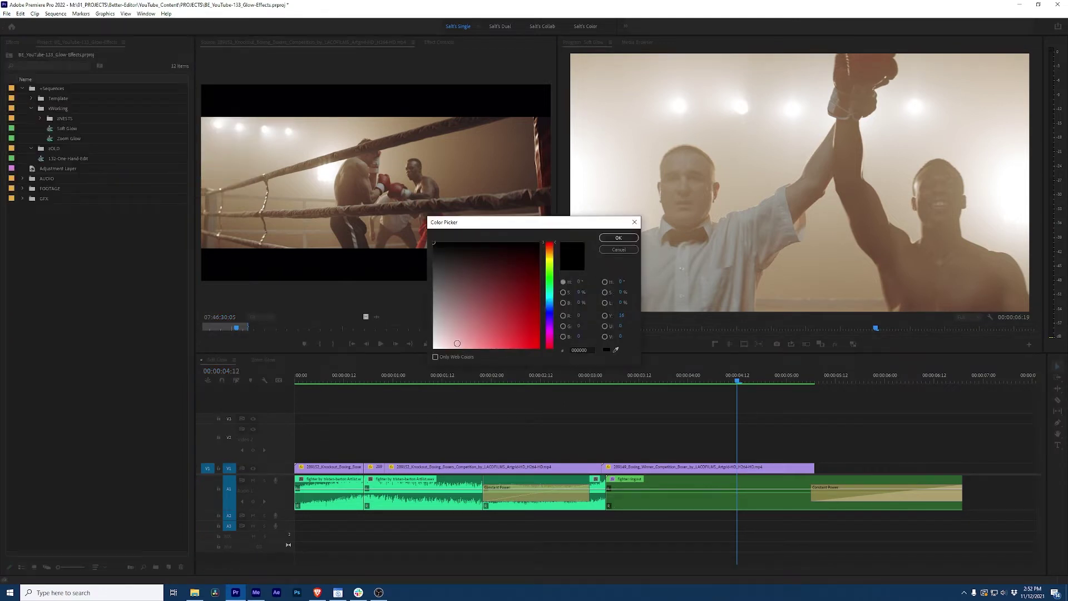
{"action": "left_click_drag", "start_coordinate": [457, 343], "coordinate": [414, 357]}
{"action": "left_click_drag", "start_coordinate": [551, 249], "coordinate": [553, 258]}
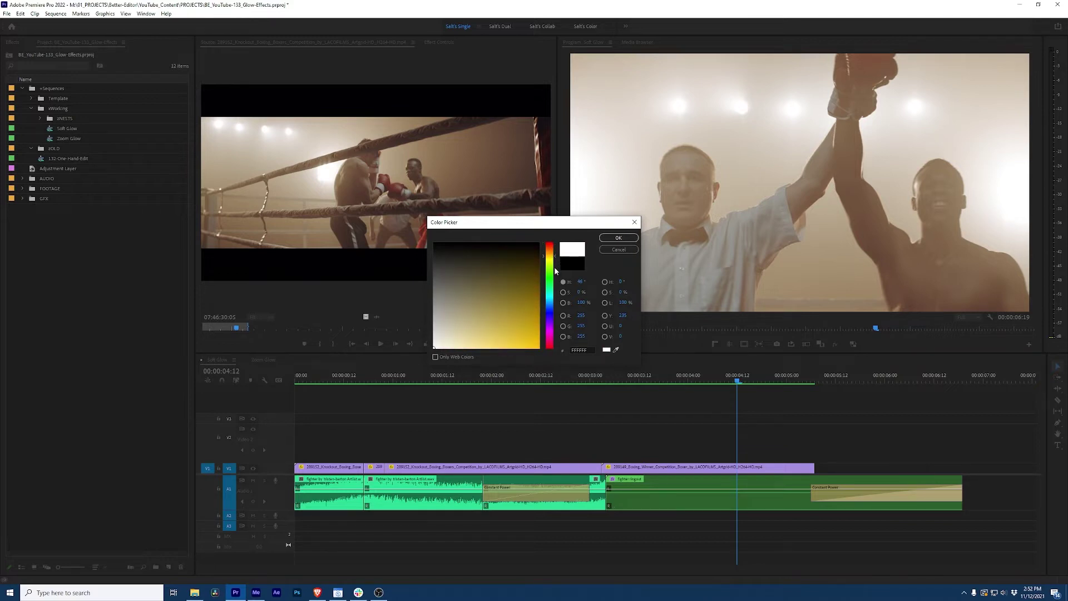
{"action": "left_click_drag", "start_coordinate": [443, 345], "coordinate": [451, 345]}
{"action": "left_click", "coordinate": [618, 238]}
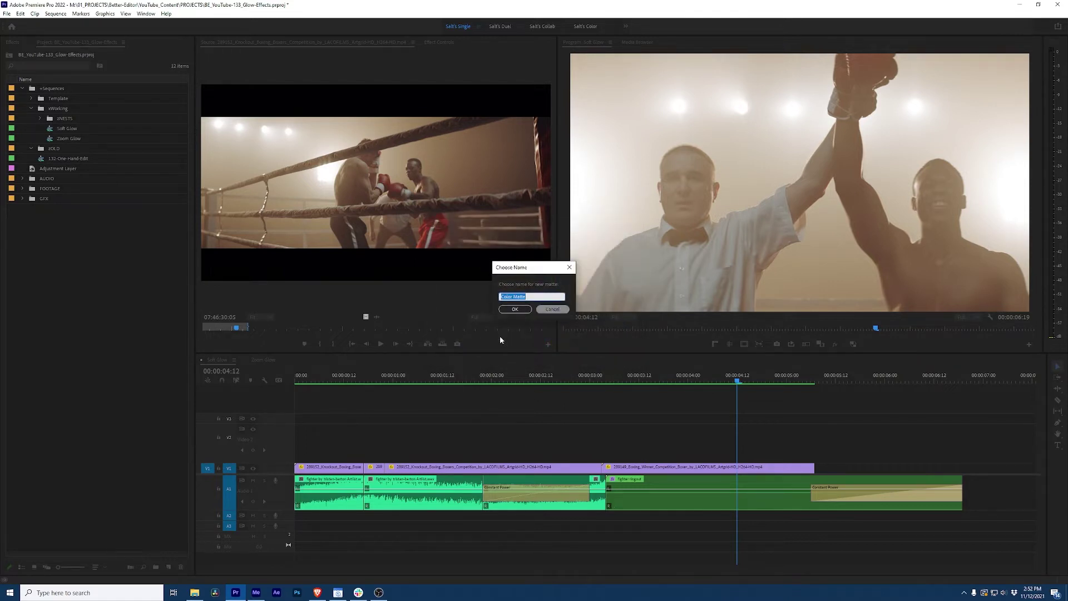
{"action": "type", "text": "White Matte"}
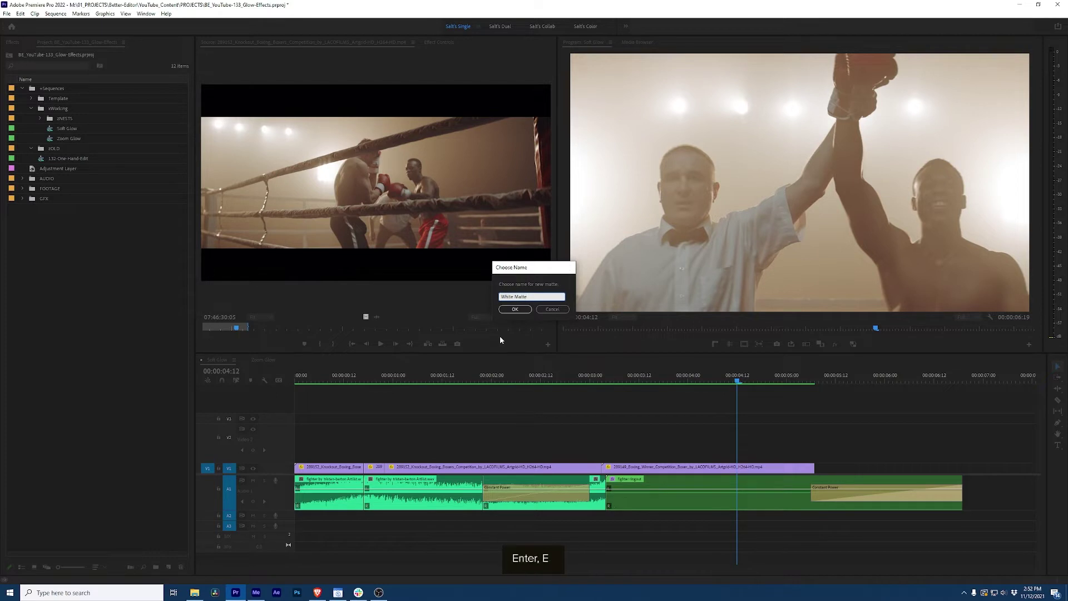
{"action": "key", "text": "Return"}
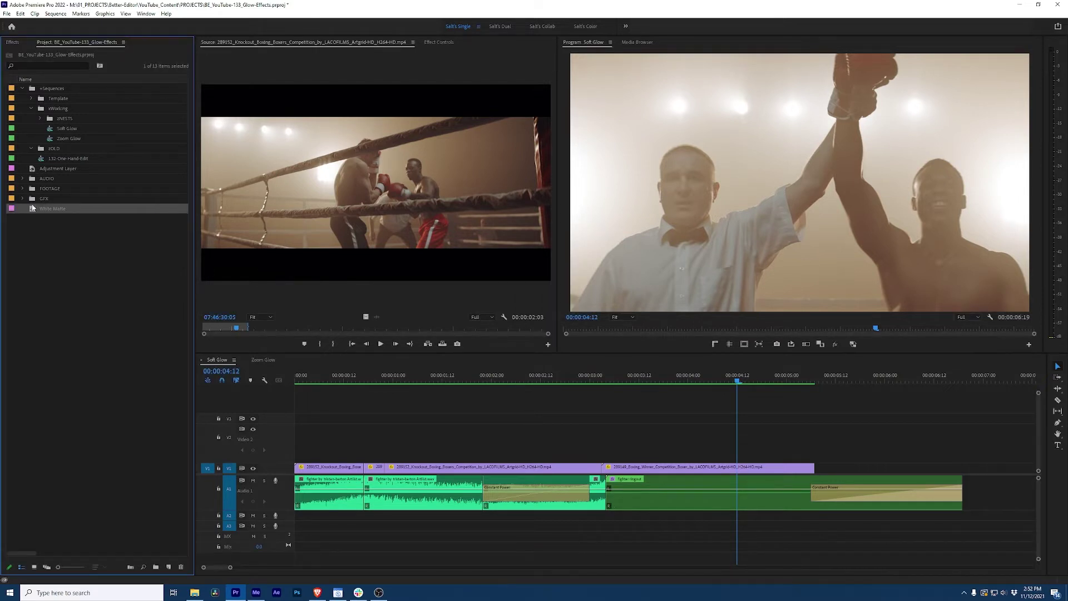
- Place White Matte on V2 over the cut at 00:00:03:03 and check its timing
{"action": "left_click_drag", "start_coordinate": [32, 212], "coordinate": [591, 438]}
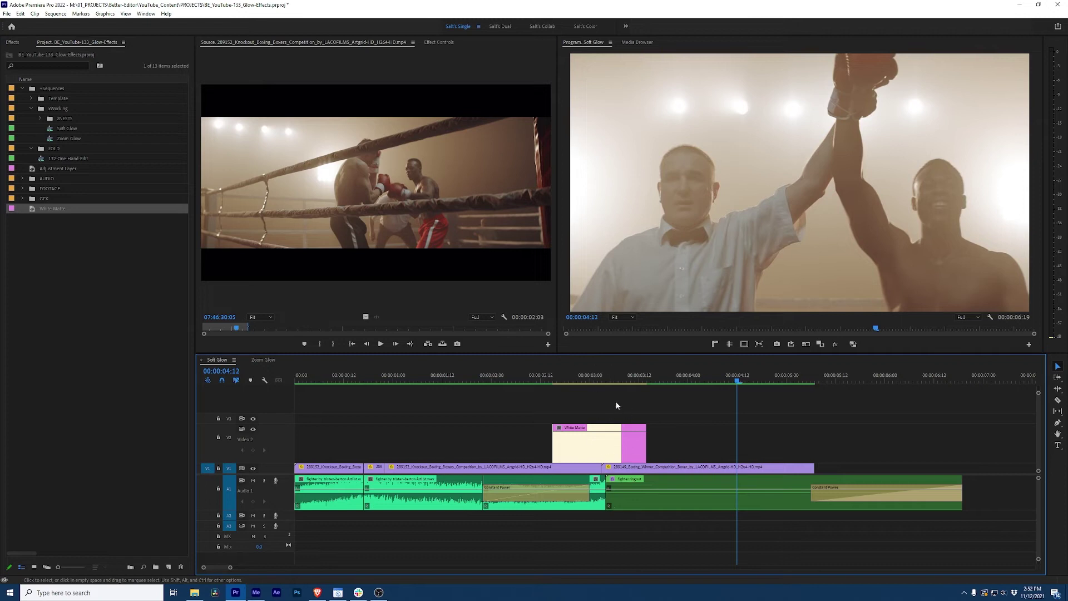
{"action": "left_click", "coordinate": [610, 376]}
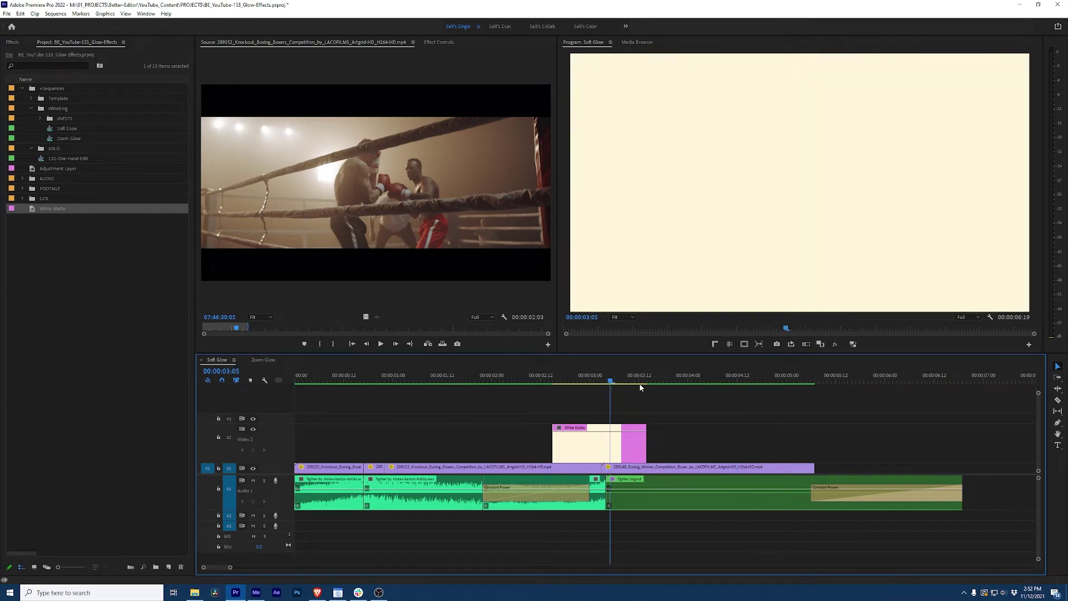
{"action": "key", "text": "Up"}
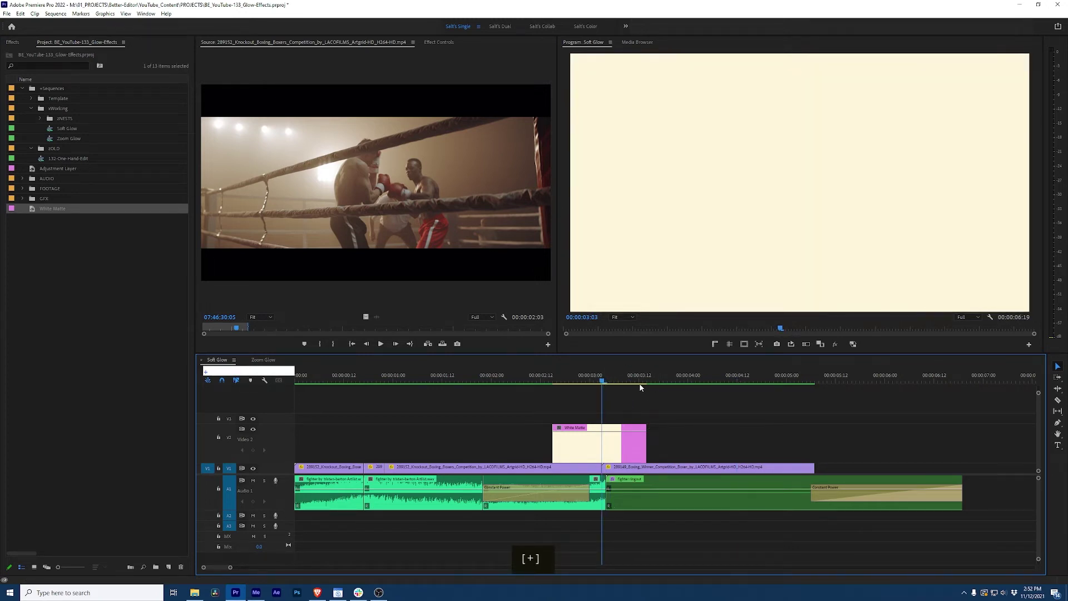
{"action": "key", "text": "Return"}
{"action": "left_click_drag", "start_coordinate": [636, 442], "coordinate": [640, 442]}
{"action": "key", "text": "Up"}
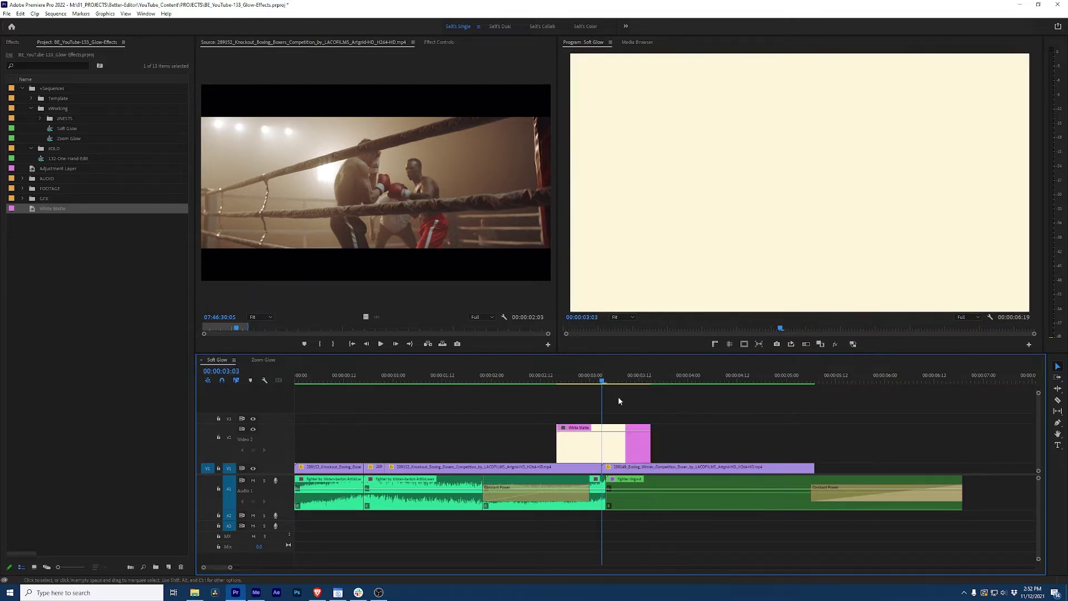
- Keyframe the matte's opacity to fade in from 0 at the cut and back out to 0, then preview the flash
{"action": "key", "text": "p"}
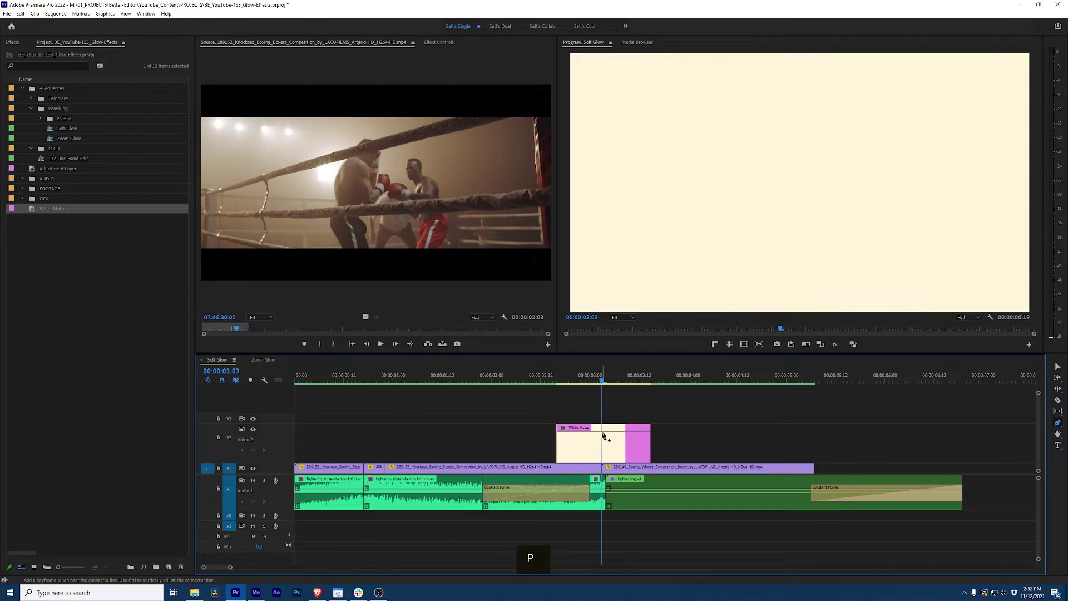
{"action": "left_click", "coordinate": [602, 432]}
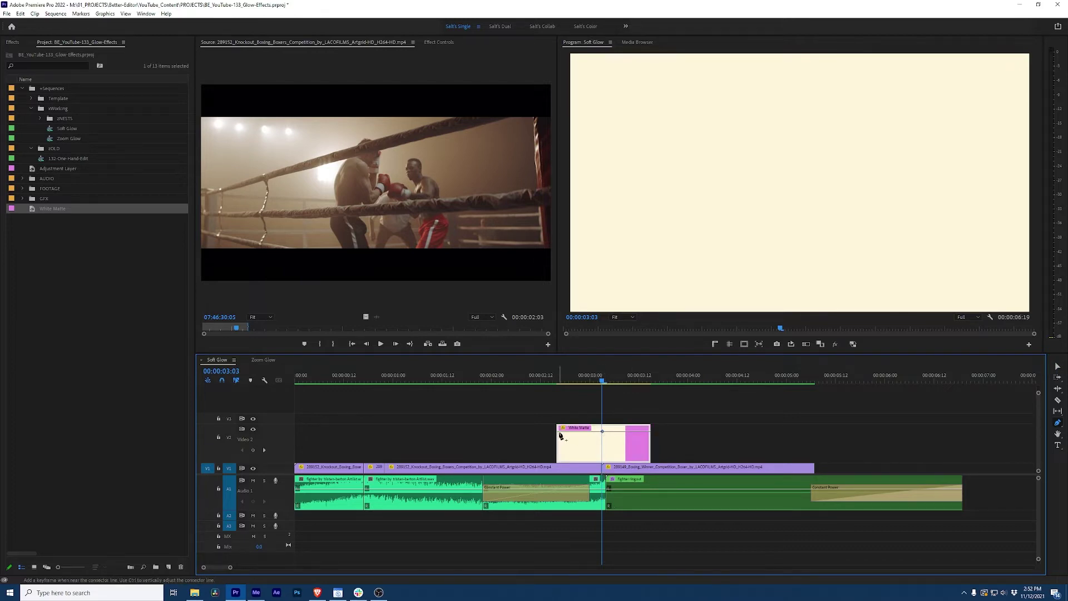
{"action": "left_click_drag", "start_coordinate": [562, 438], "coordinate": [561, 460]}
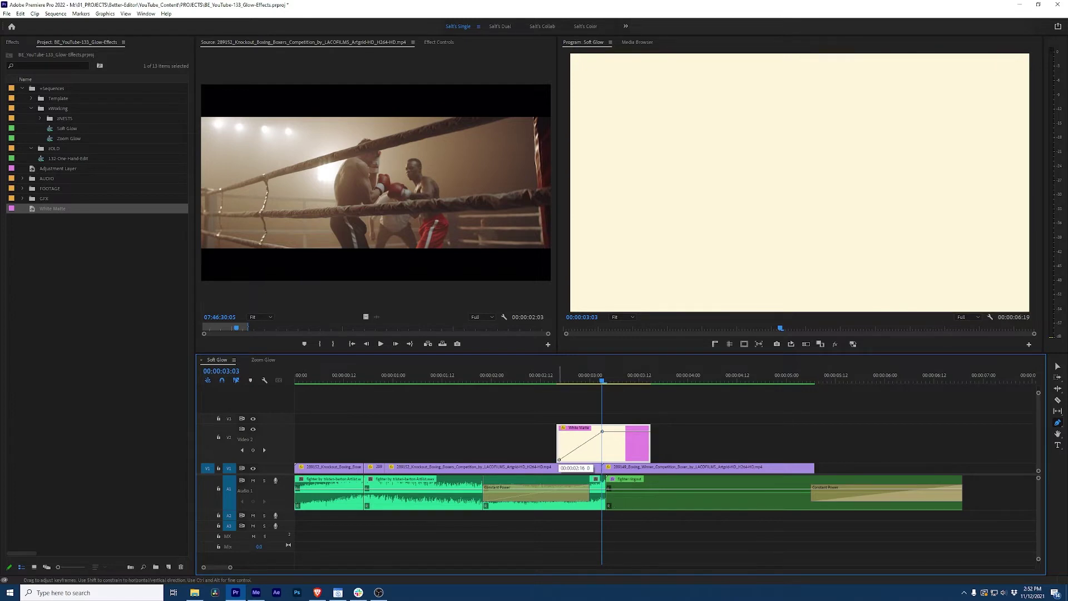
{"action": "left_click_drag", "start_coordinate": [649, 432], "coordinate": [650, 460]}
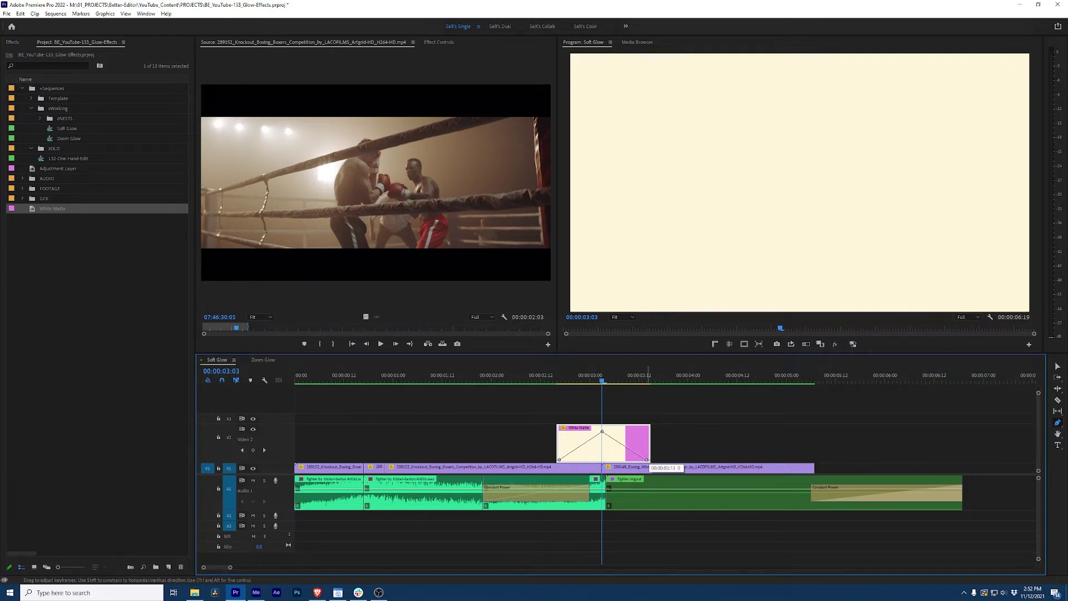
{"action": "key", "text": "v"}
{"action": "left_click_drag", "start_coordinate": [602, 382], "coordinate": [557, 394]}
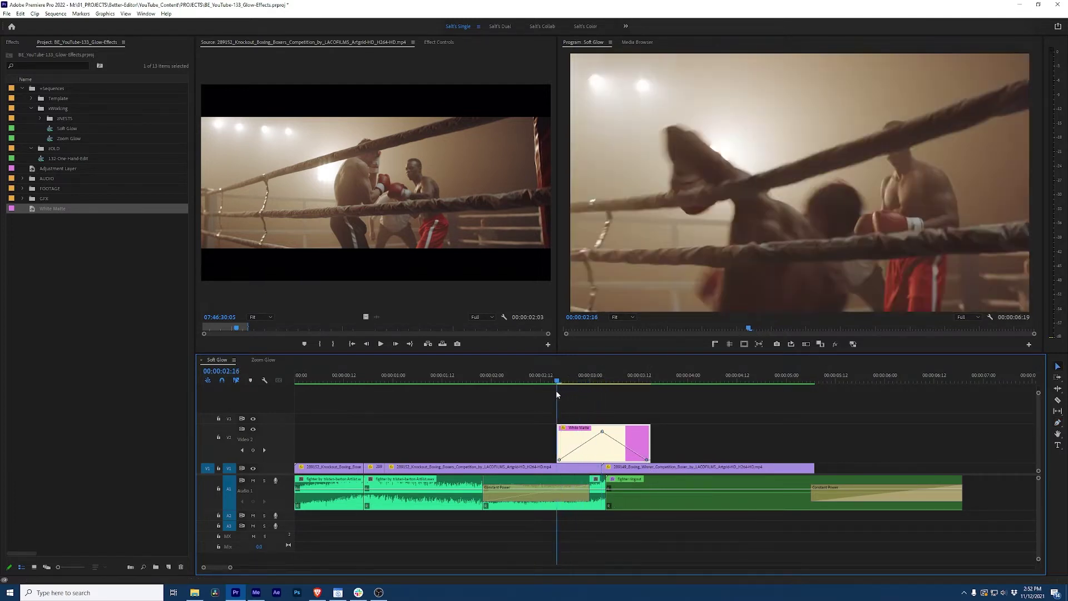
{"action": "key", "text": "space"}
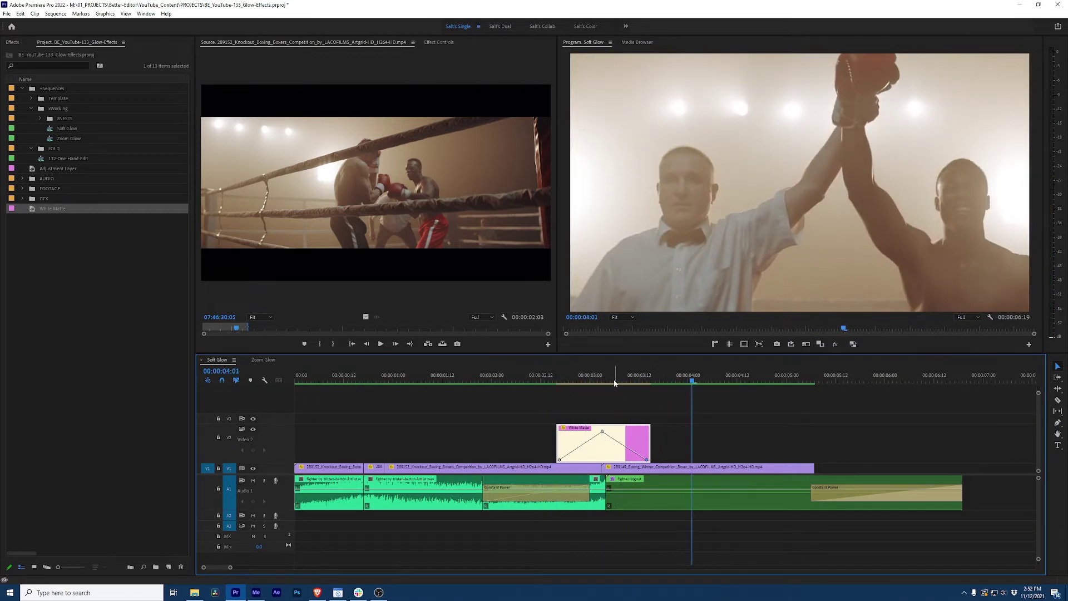
{"action": "left_click_drag", "start_coordinate": [618, 383], "coordinate": [604, 385]}
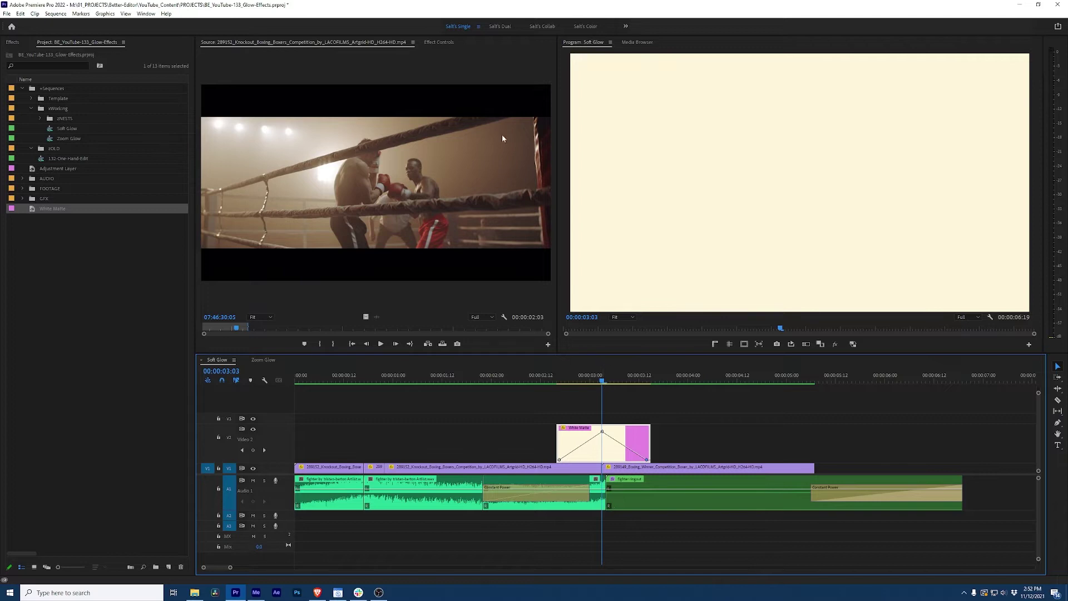
- Set White Matte's Opacity Blend Mode to Linear Dodge (Add) in Effect Controls
{"action": "left_click", "coordinate": [437, 42]}
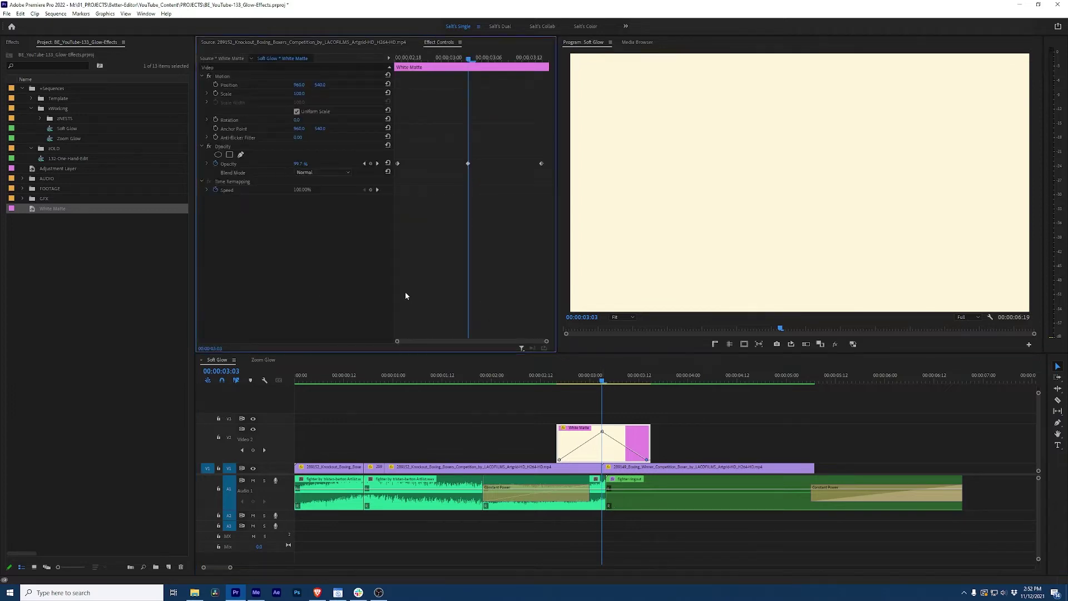
{"action": "left_click", "coordinate": [324, 173]}
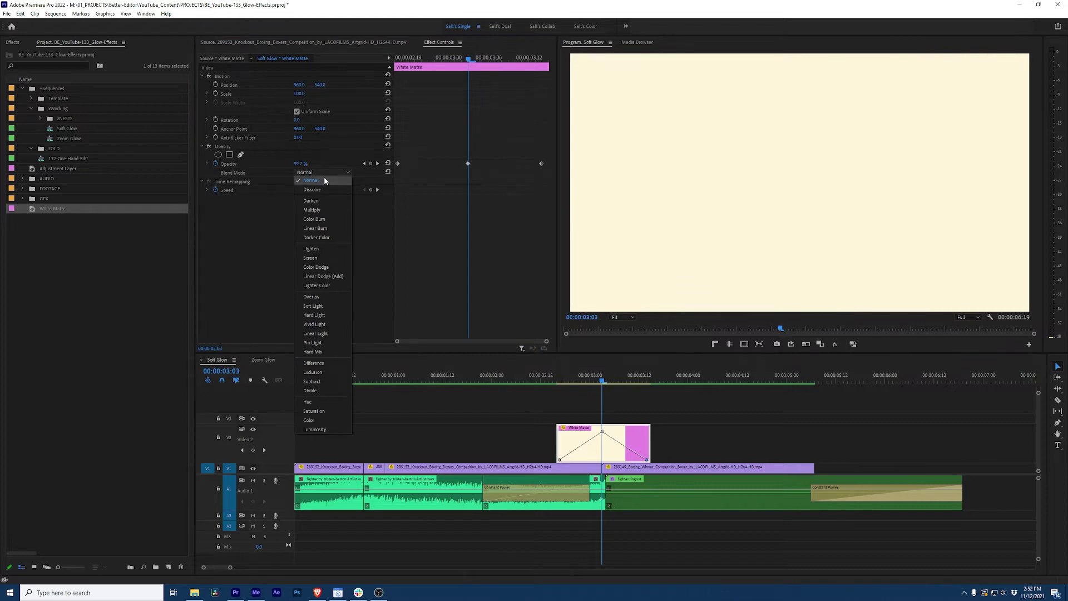
{"action": "left_click", "coordinate": [323, 277]}
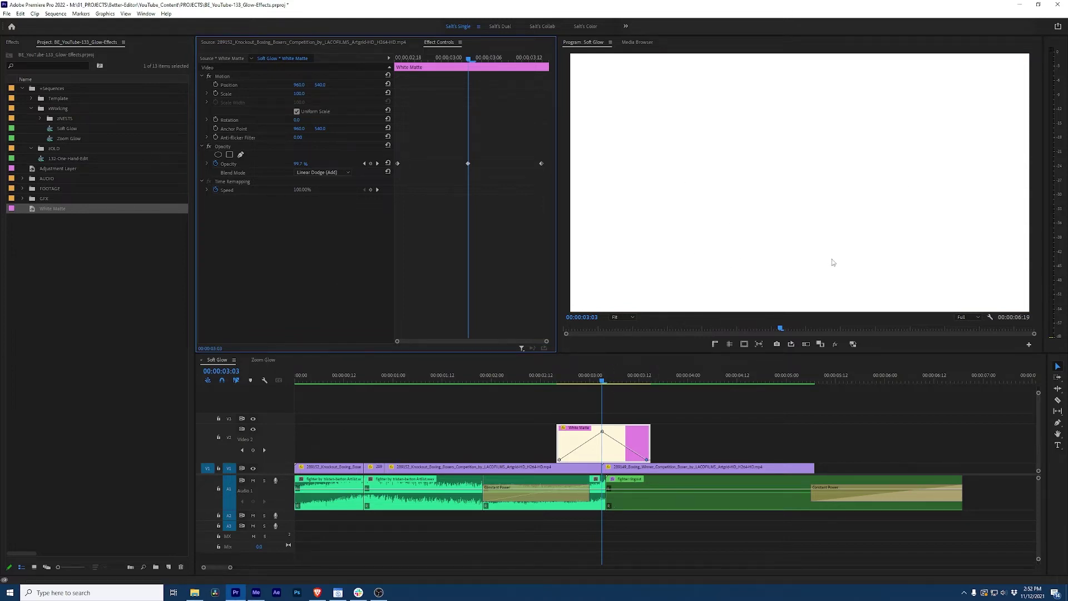
{"action": "left_click_drag", "start_coordinate": [593, 383], "coordinate": [636, 386]}
- Lower the matte's peak opacity to about 85 and ease the first and last opacity keyframes
{"action": "left_click", "coordinate": [646, 393]}
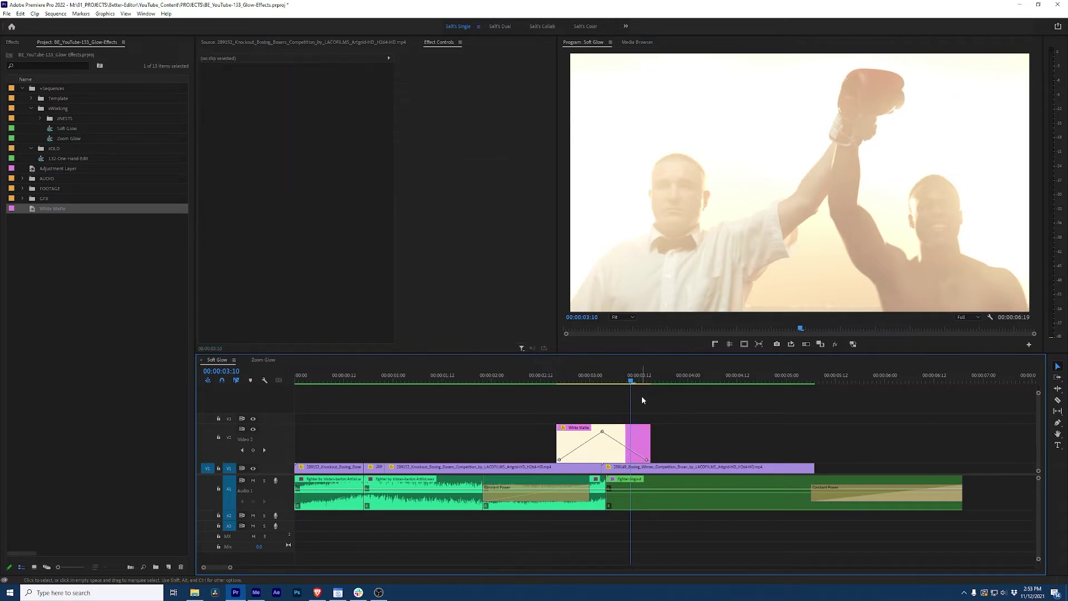
{"action": "key", "text": "equal"}
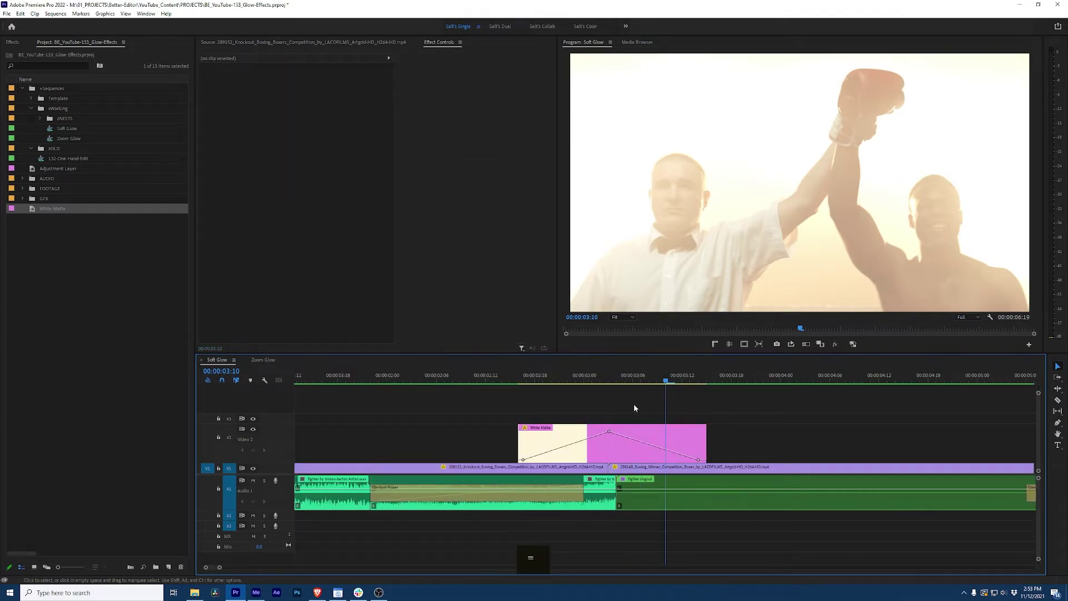
{"action": "left_click", "coordinate": [609, 383]}
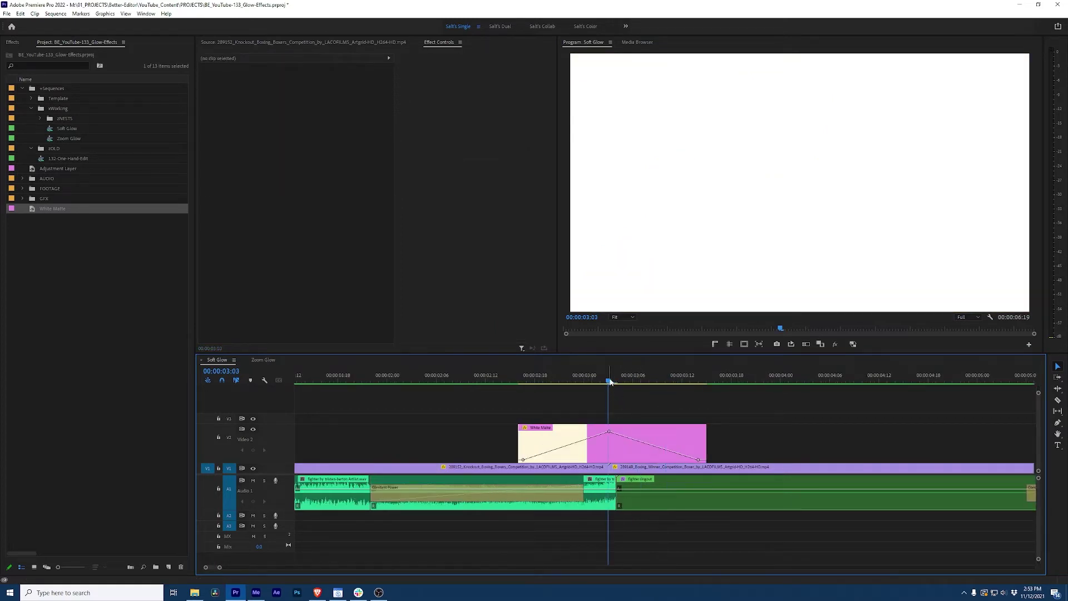
{"action": "left_click_drag", "start_coordinate": [609, 432], "coordinate": [609, 443]}
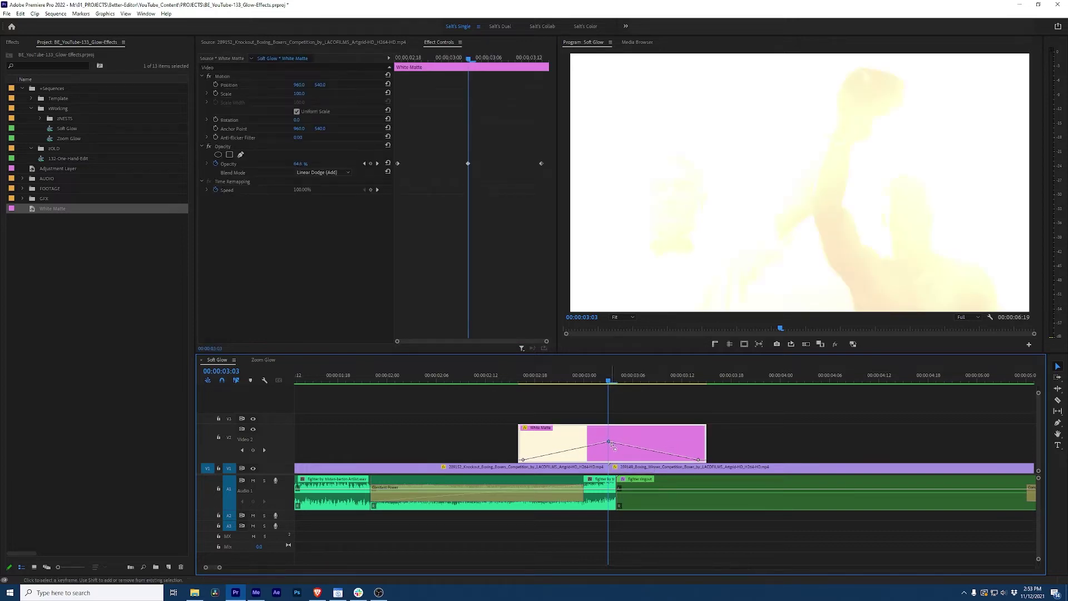
{"action": "right_click", "coordinate": [524, 460]}
{"action": "left_click", "coordinate": [559, 515]}
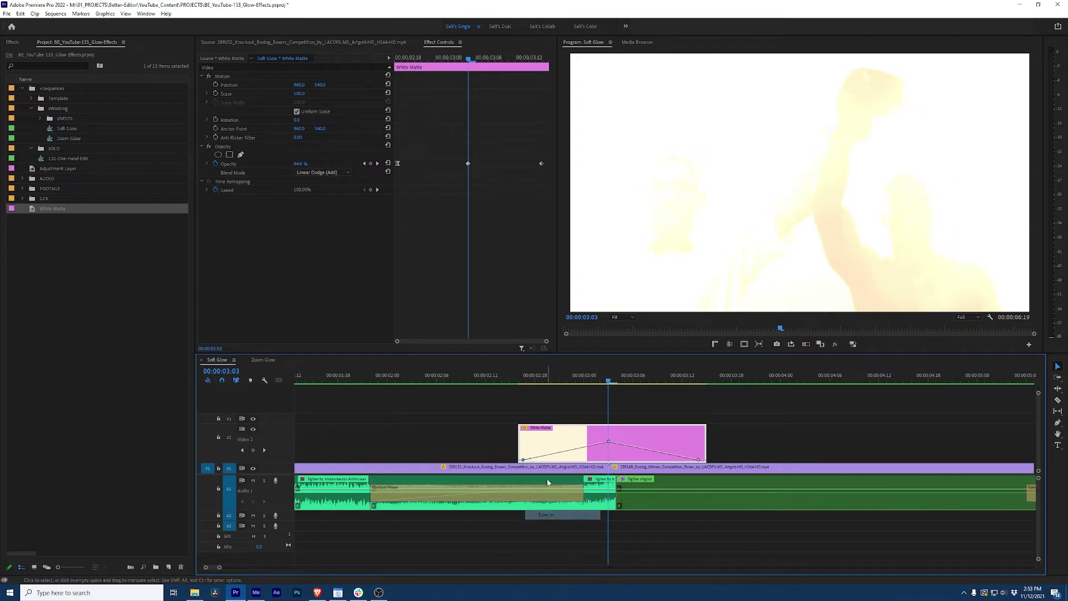
{"action": "right_click", "coordinate": [698, 460]}
{"action": "left_click", "coordinate": [730, 516]}
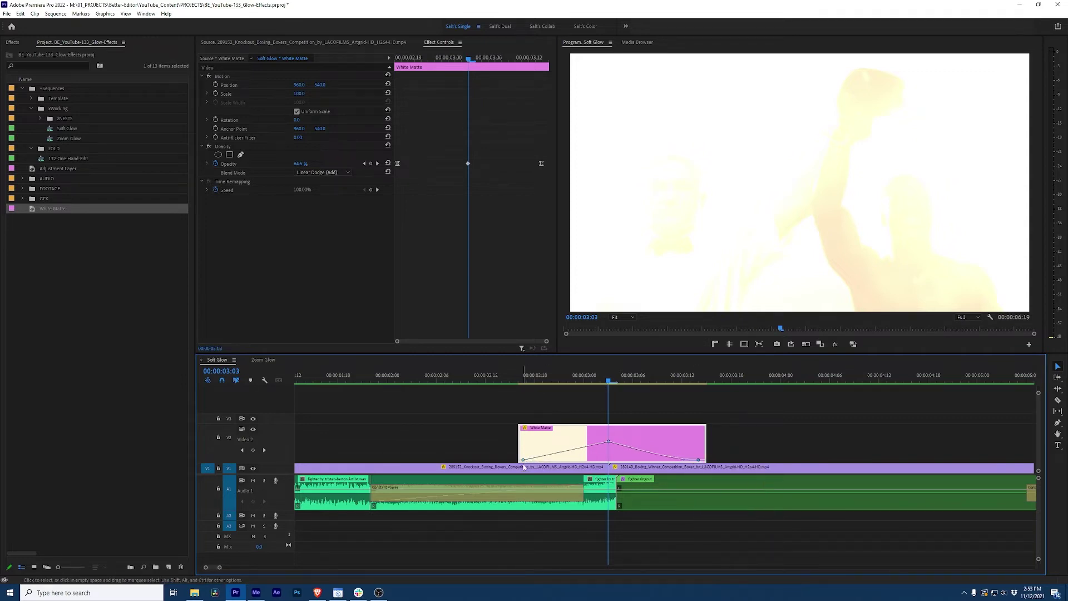
{"action": "right_click", "coordinate": [525, 460]}
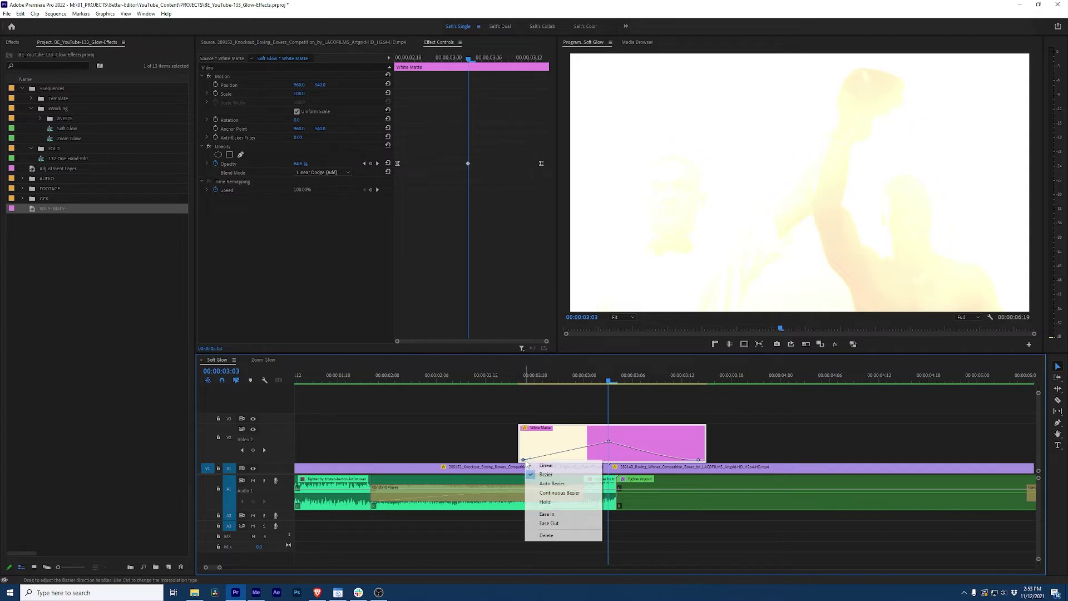
{"action": "left_click", "coordinate": [559, 523]}
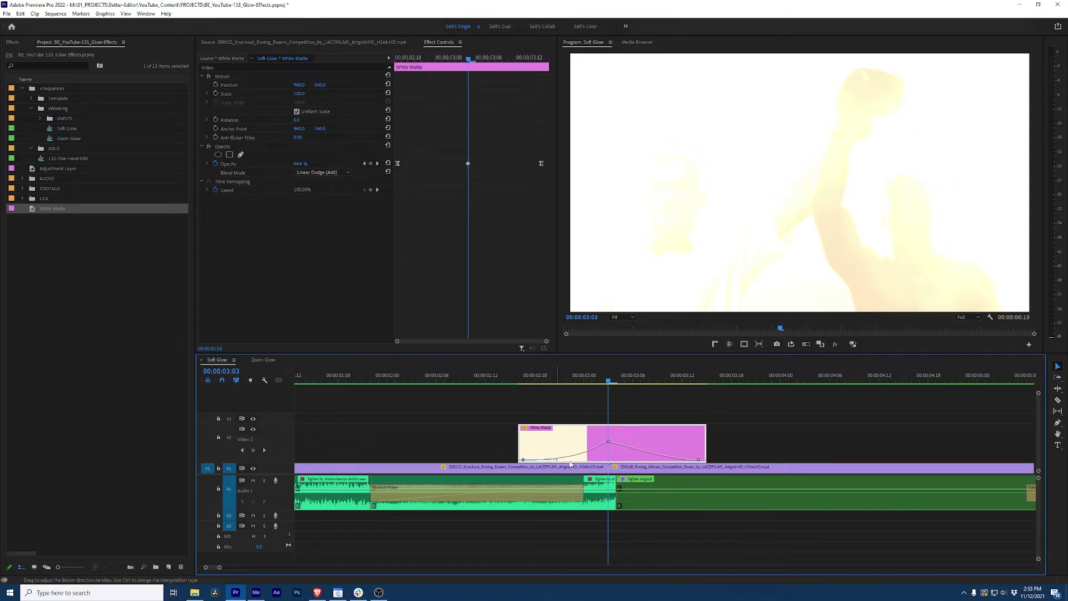
{"action": "left_click_drag", "start_coordinate": [527, 388], "coordinate": [682, 392]}
- Extend the White Matte clip's end to the playhead at 00:00:03:20
{"action": "left_click", "coordinate": [770, 409]}
{"action": "key", "text": "minus"}
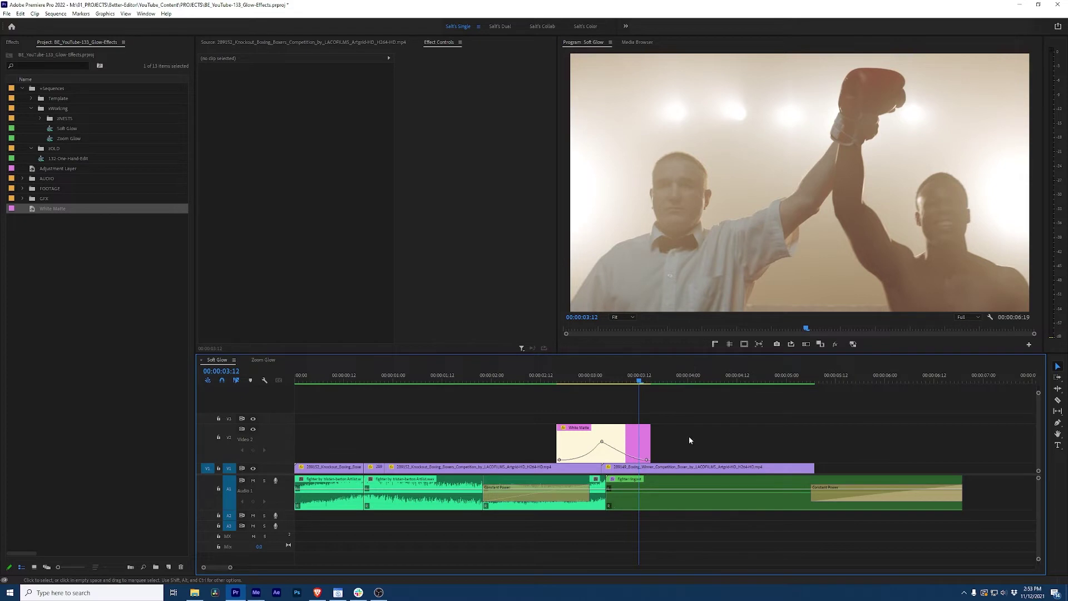
{"action": "left_click_drag", "start_coordinate": [640, 383], "coordinate": [672, 386]}
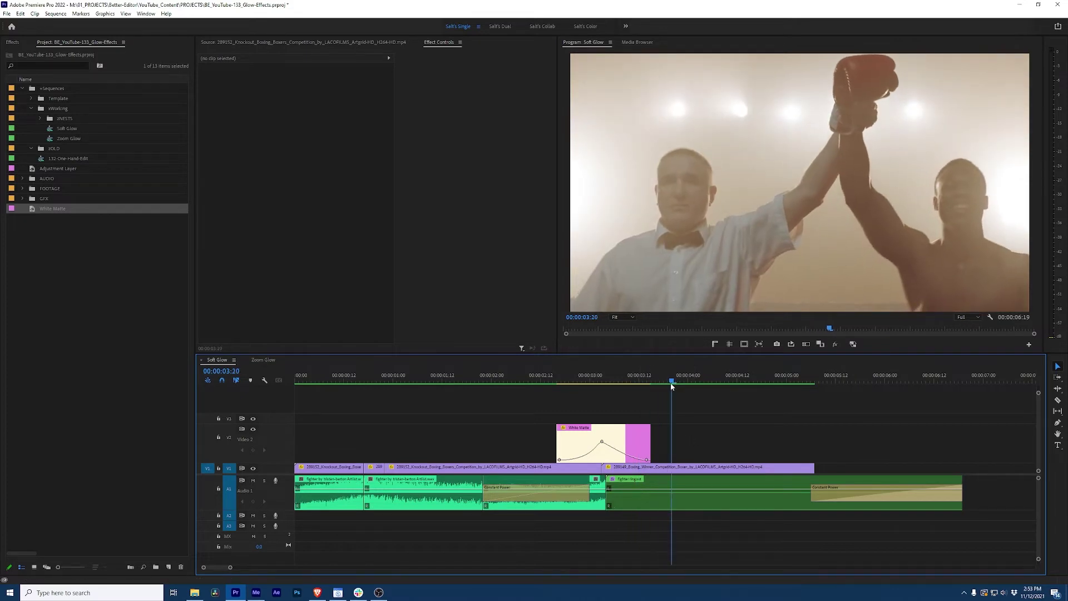
{"action": "left_click_drag", "start_coordinate": [650, 439], "coordinate": [671, 440]}
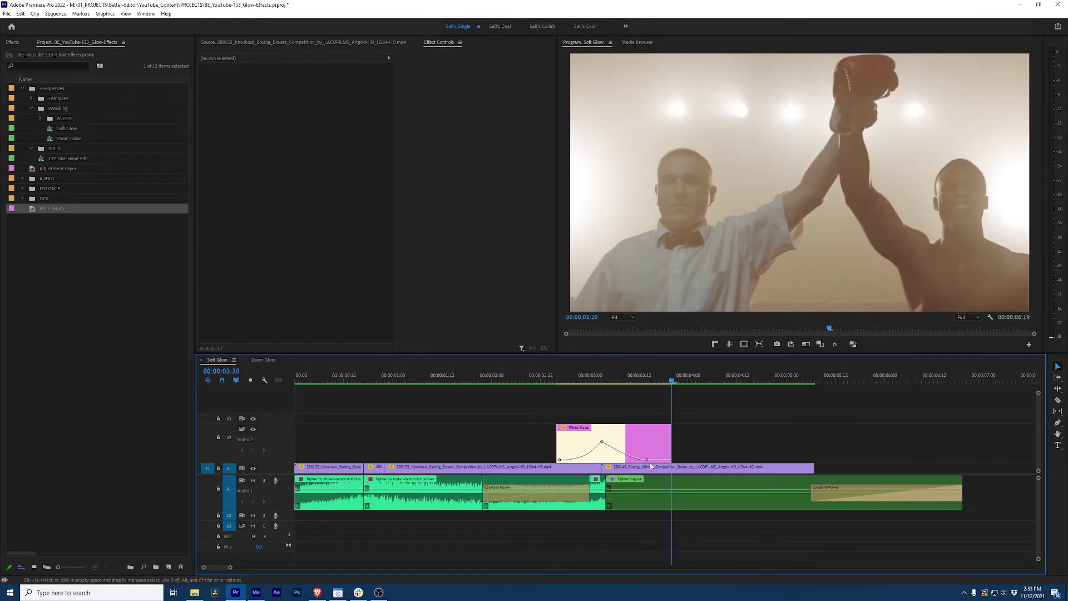
{"action": "left_click", "coordinate": [665, 451]}
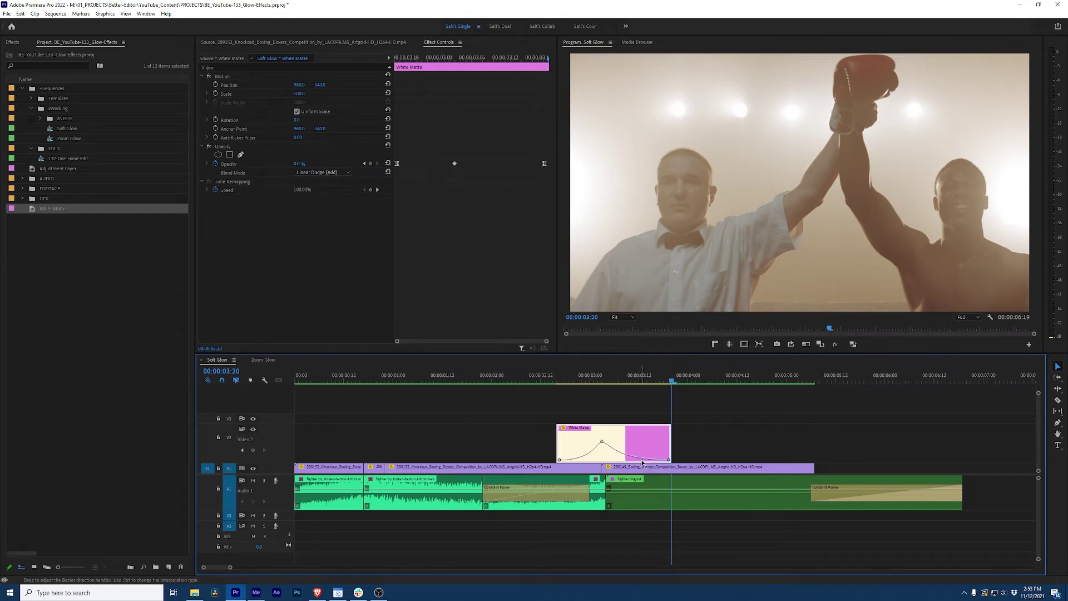
{"action": "left_click", "coordinate": [706, 399]}
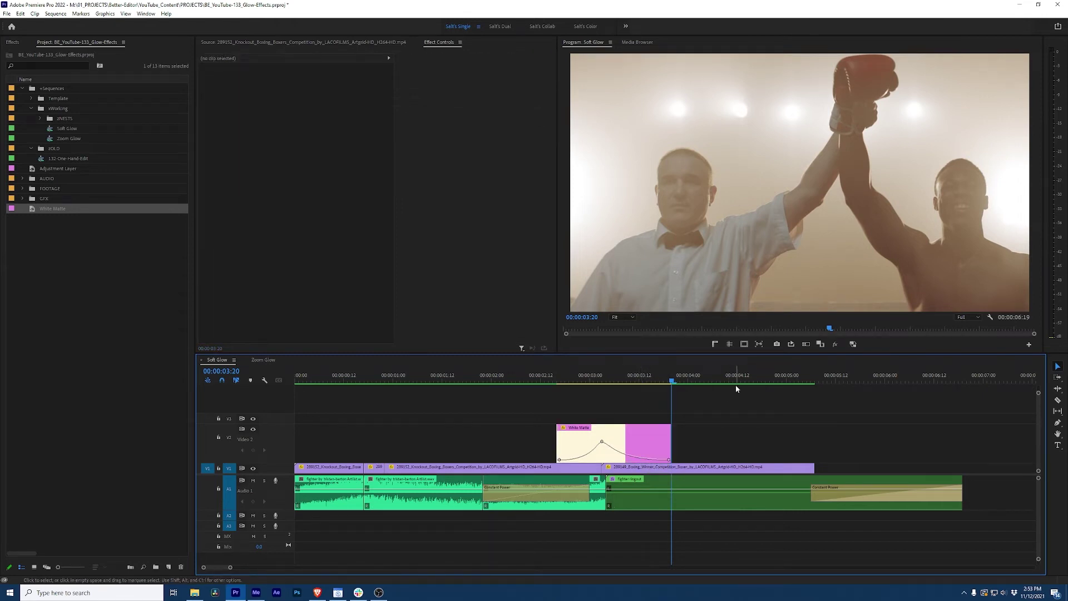
- Play the sequence from the start to preview the glow, then park the playhead at 1:13
{"action": "key", "text": "space"}
{"action": "key", "text": "Home"}
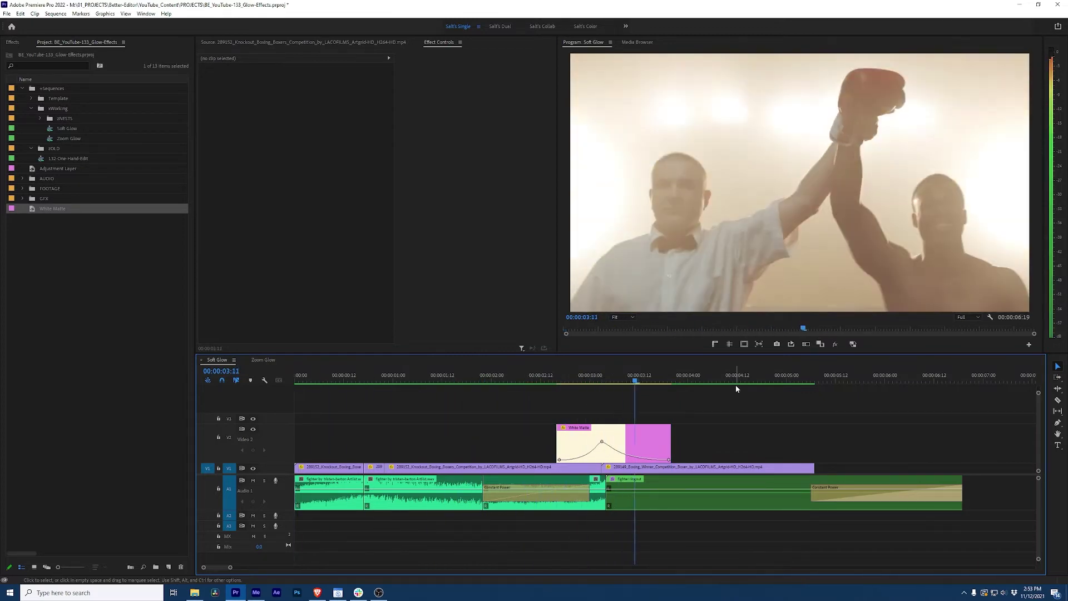
{"action": "key", "text": "space"}
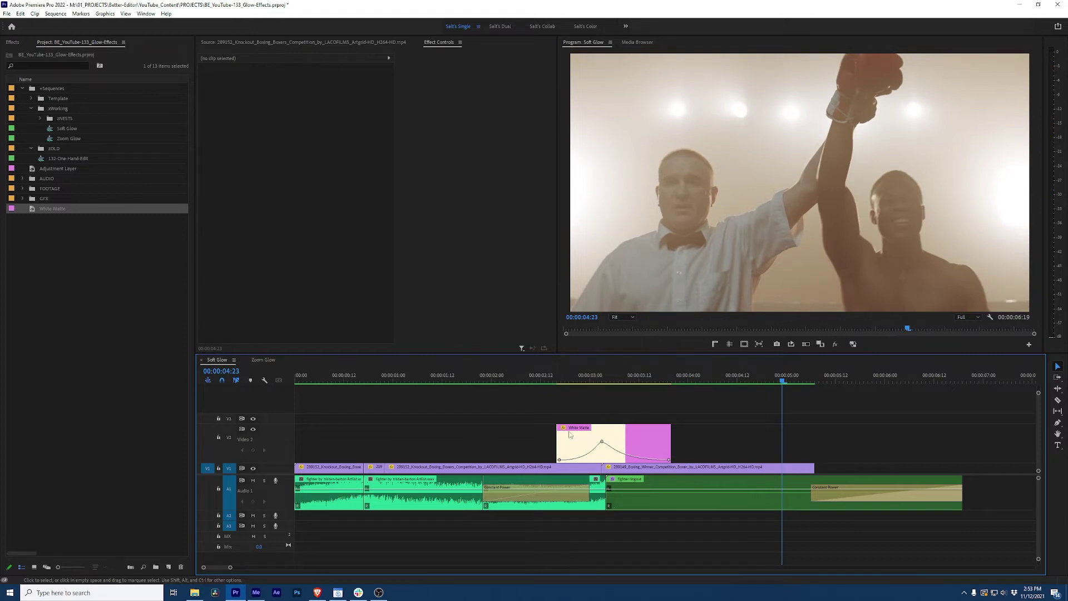
{"action": "left_click", "coordinate": [446, 382]}
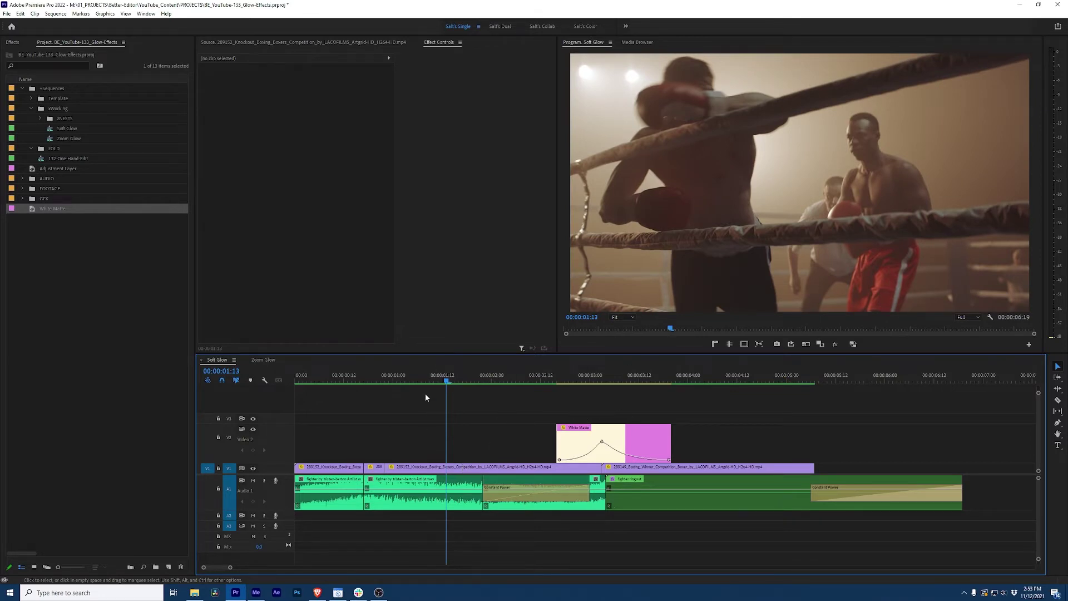
- Match-frame the current clip and overwrite its source after the end of the sequence
{"action": "key", "text": "f"}
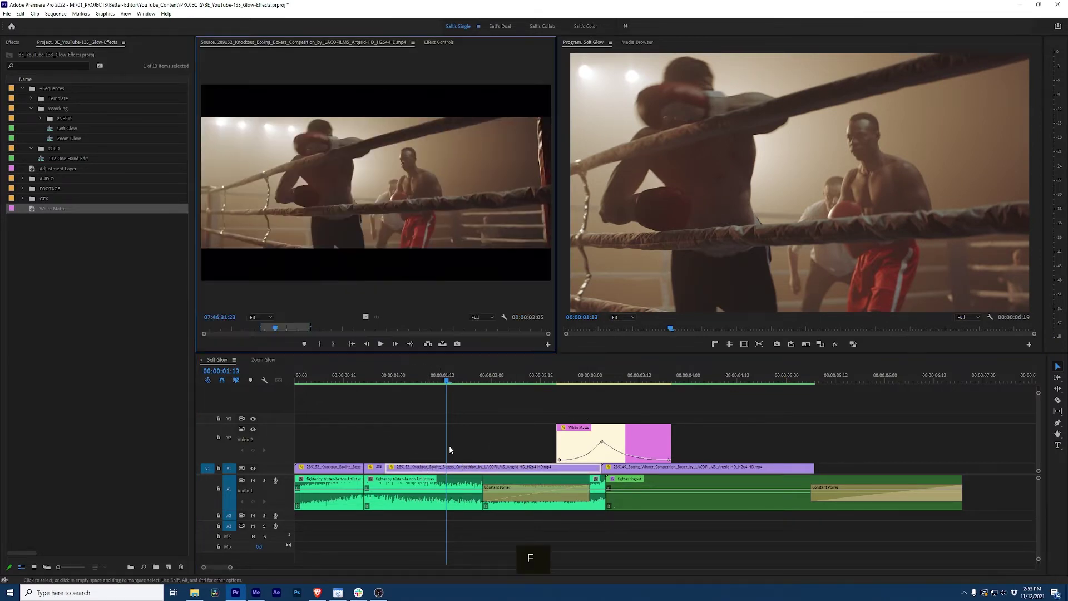
{"action": "key", "text": "shift+z"}
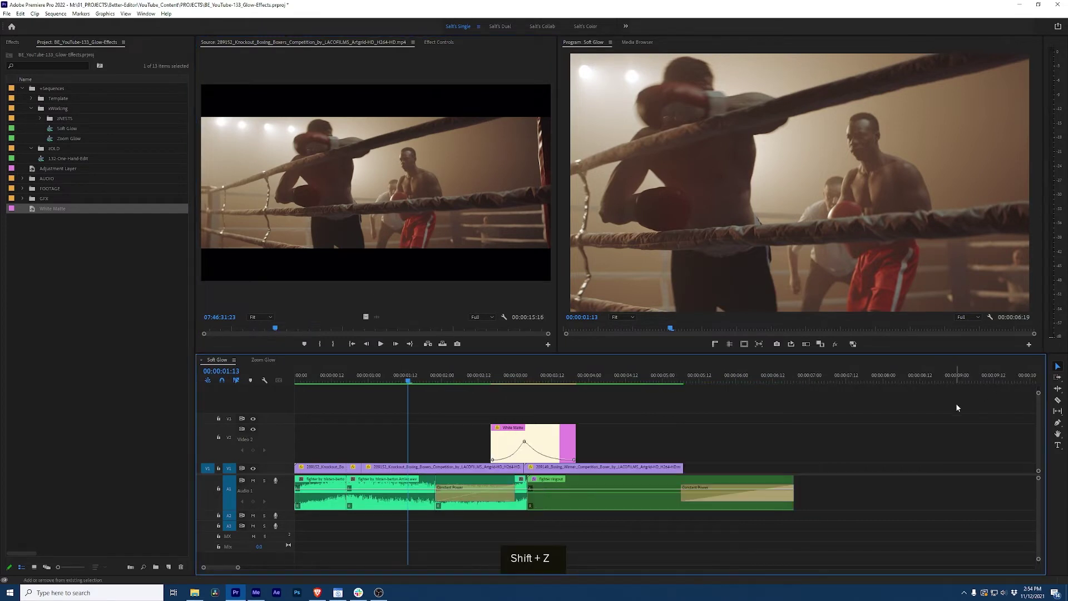
{"action": "left_click", "coordinate": [829, 384]}
{"action": "scroll", "coordinate": [668, 423], "scroll_direction": "down", "scroll_amount": 5}
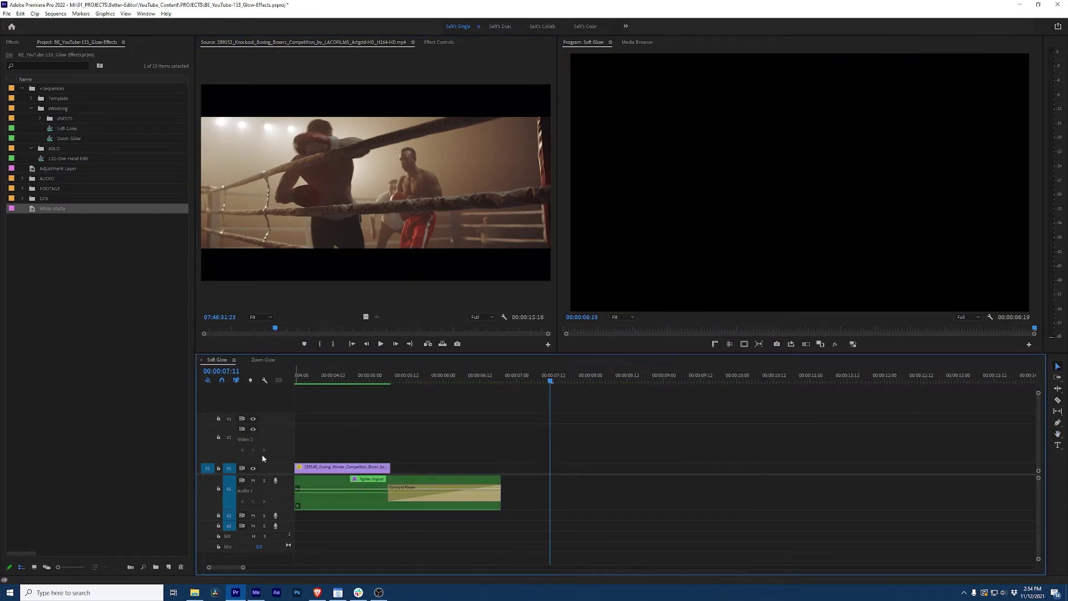
{"action": "key", "text": "period"}
{"action": "key", "text": "shift+z"}
{"action": "key", "text": "a"}
- Scale the new boxing clip to about 150.5%, play it back, and drop White Matte above it
{"action": "left_click", "coordinate": [625, 383]}
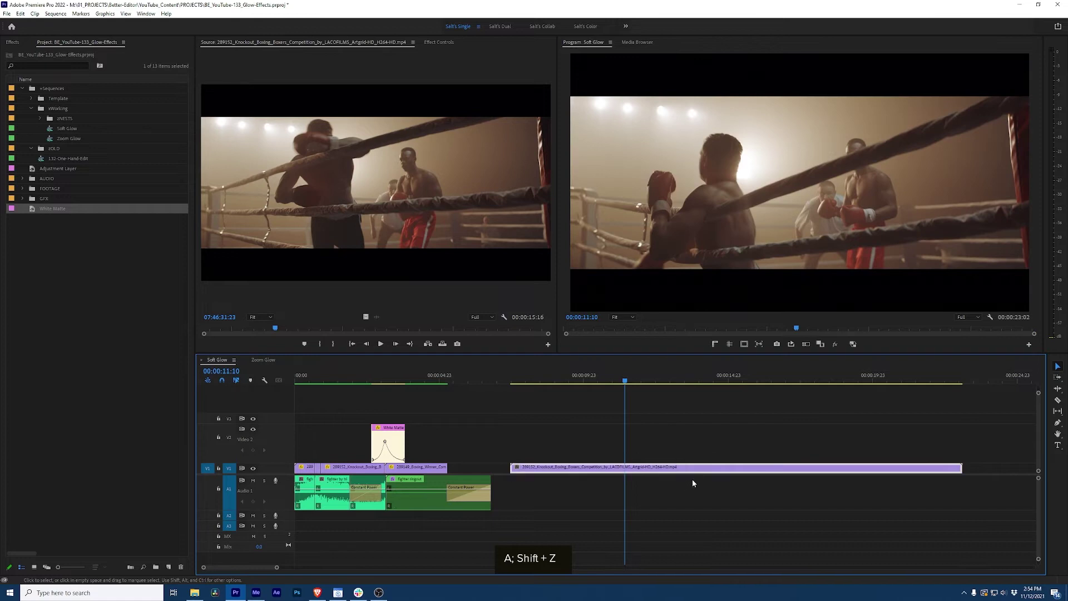
{"action": "left_click", "coordinate": [442, 43]}
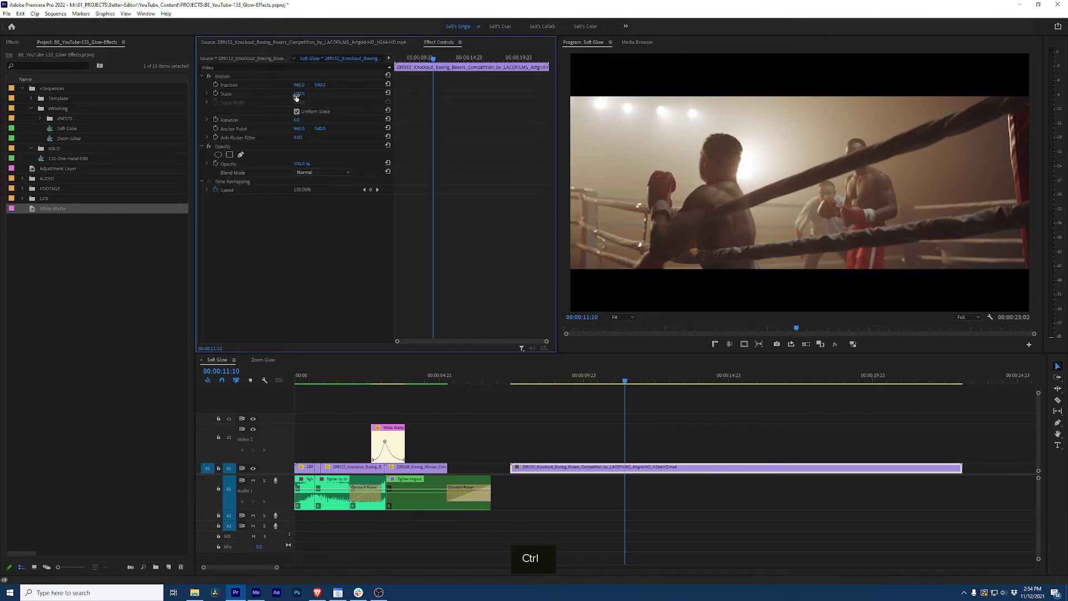
{"action": "left_click_drag", "start_coordinate": [298, 94], "coordinate": [328, 93]}
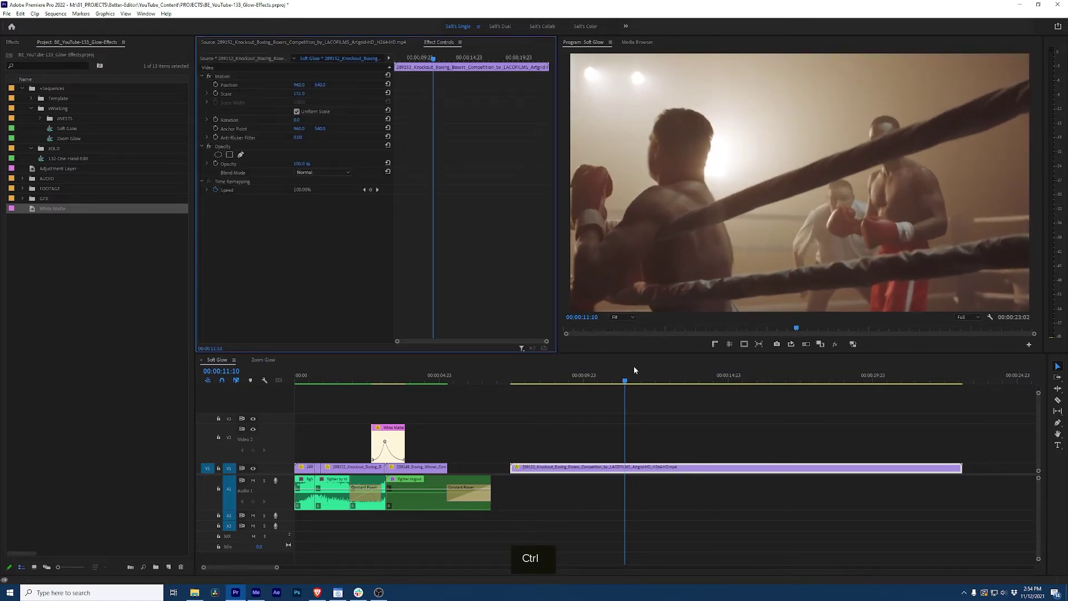
{"action": "key", "text": "a"}
{"action": "key", "text": "space"}
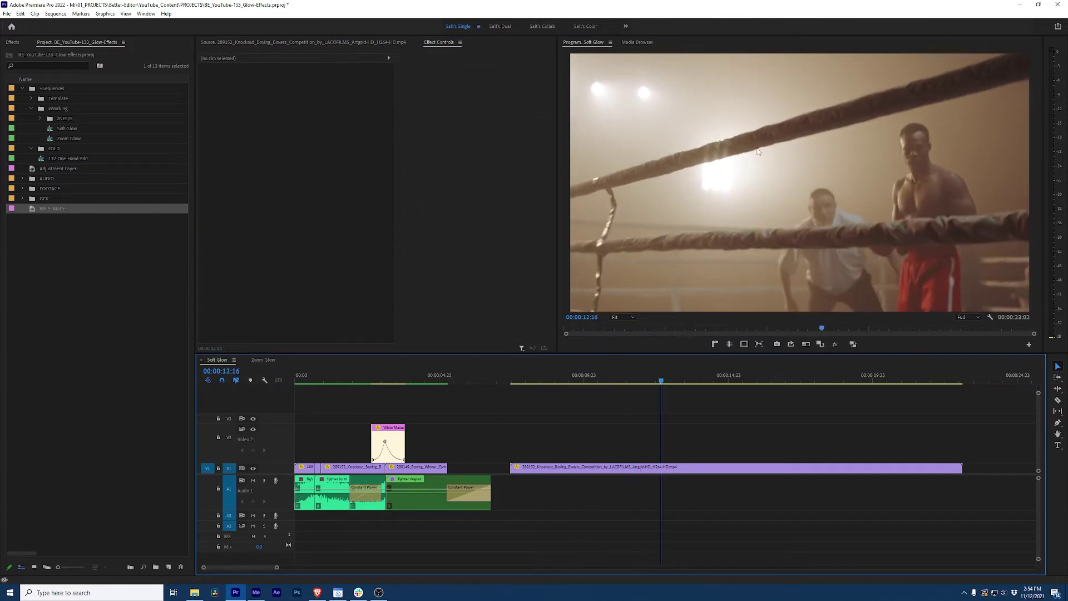
{"action": "key", "text": "space"}
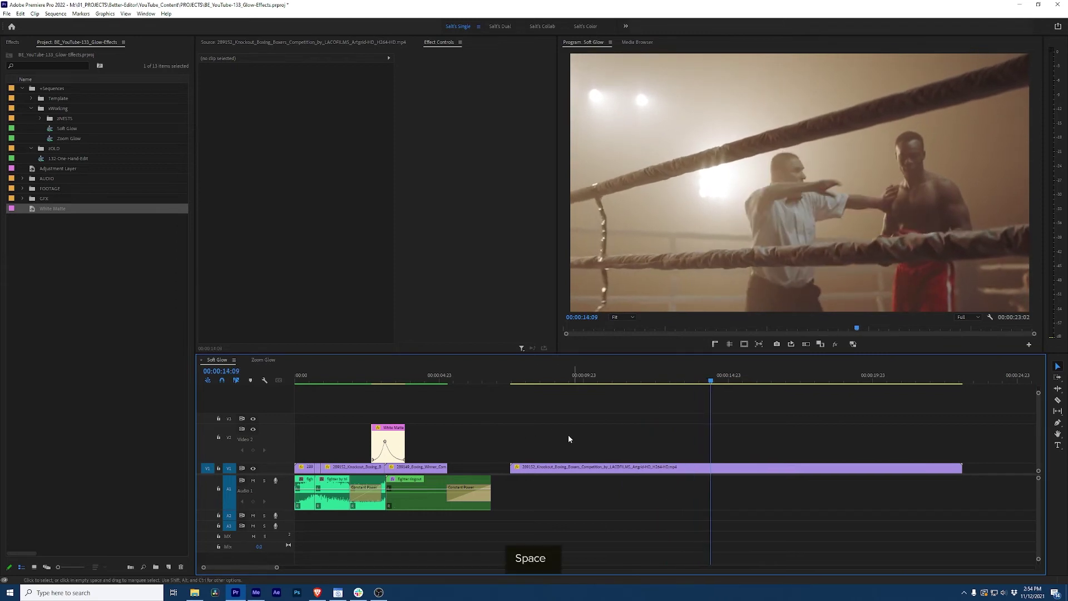
{"action": "left_click_drag", "start_coordinate": [30, 210], "coordinate": [962, 445]}
- Set the second White Matte's blend mode to Linear Dodge (Add) and its opacity to about 15%
{"action": "left_click", "coordinate": [945, 445]}
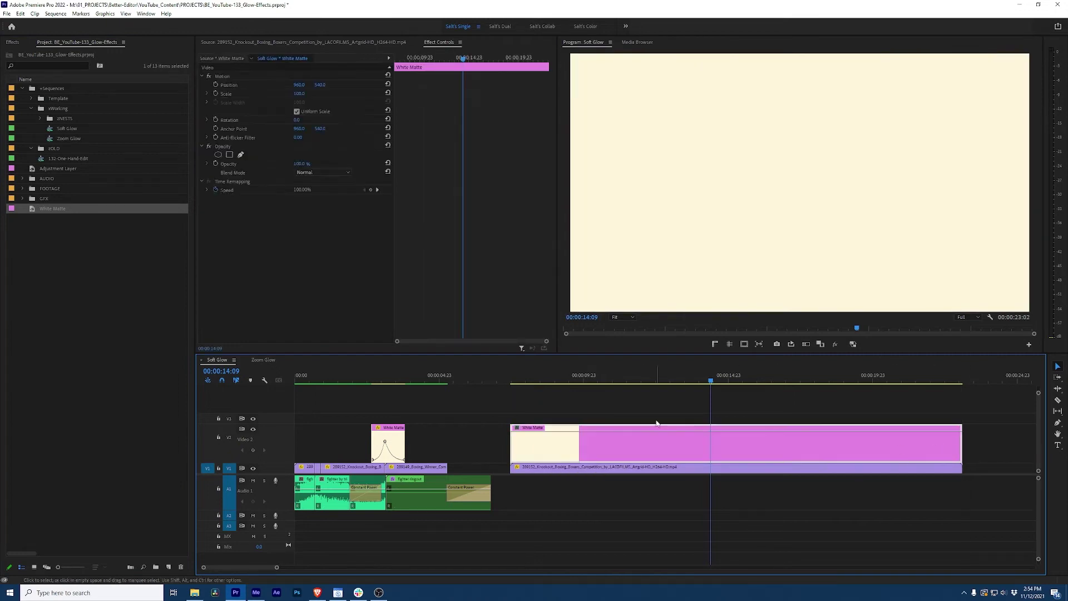
{"action": "left_click", "coordinate": [322, 171]}
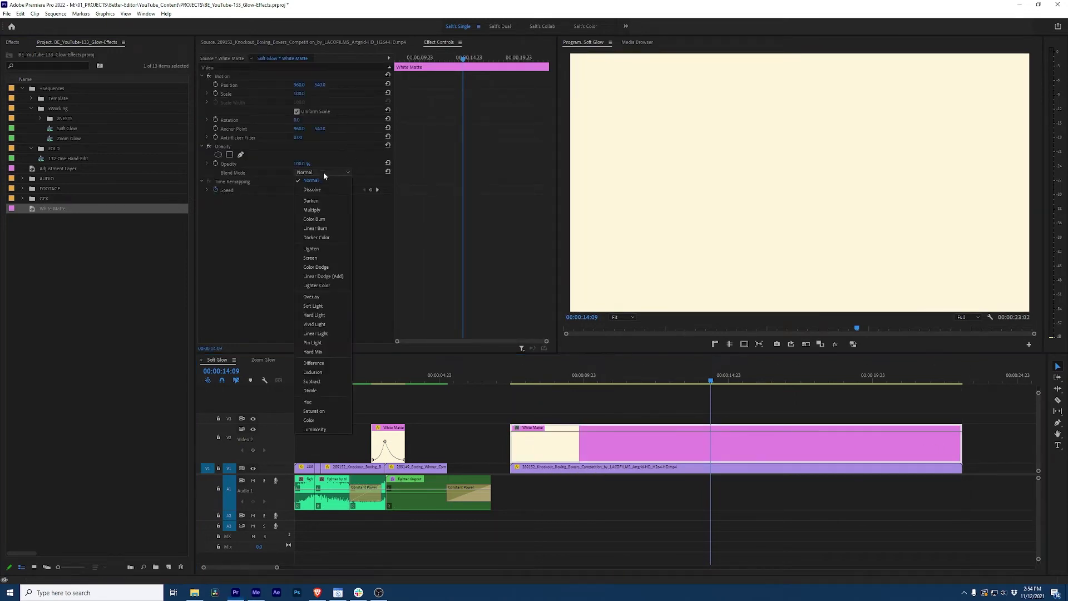
{"action": "left_click", "coordinate": [323, 277]}
{"action": "left_click", "coordinate": [635, 413]}
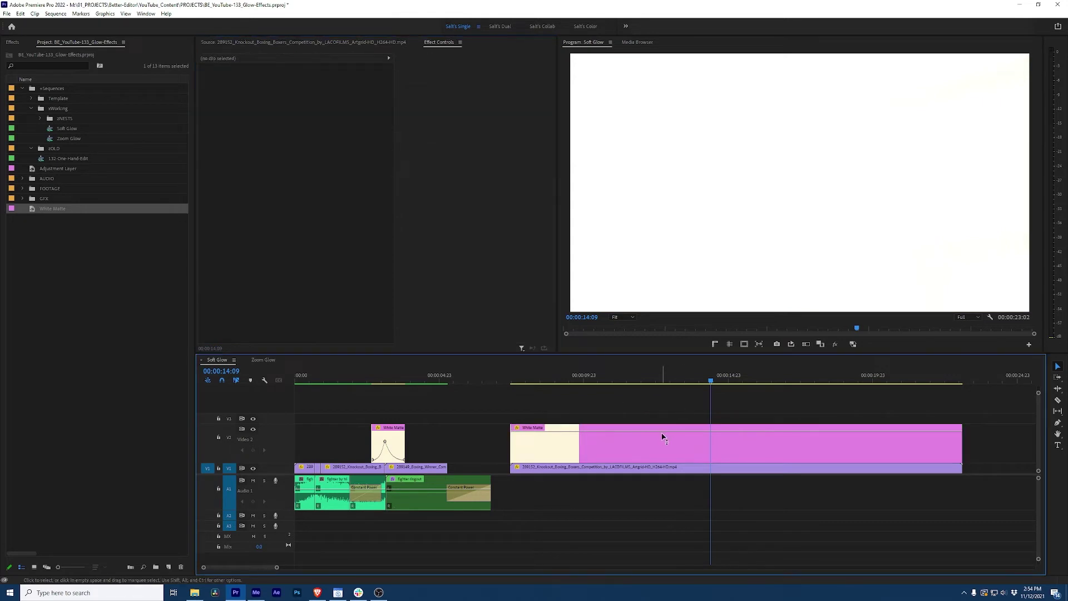
{"action": "left_click_drag", "start_coordinate": [663, 437], "coordinate": [670, 460]}
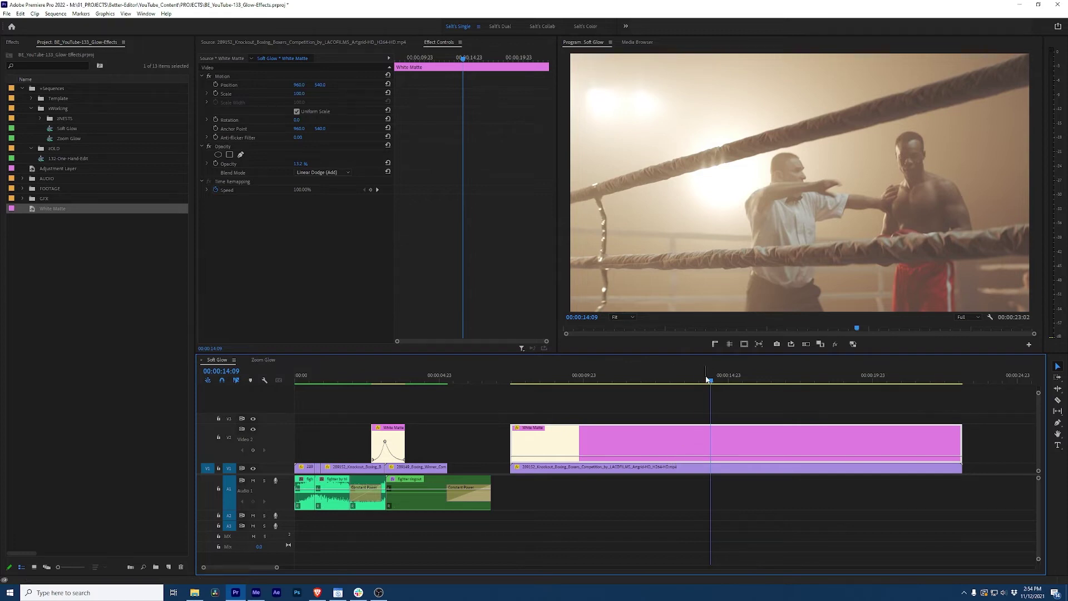
{"action": "left_click_drag", "start_coordinate": [708, 380], "coordinate": [549, 384]}
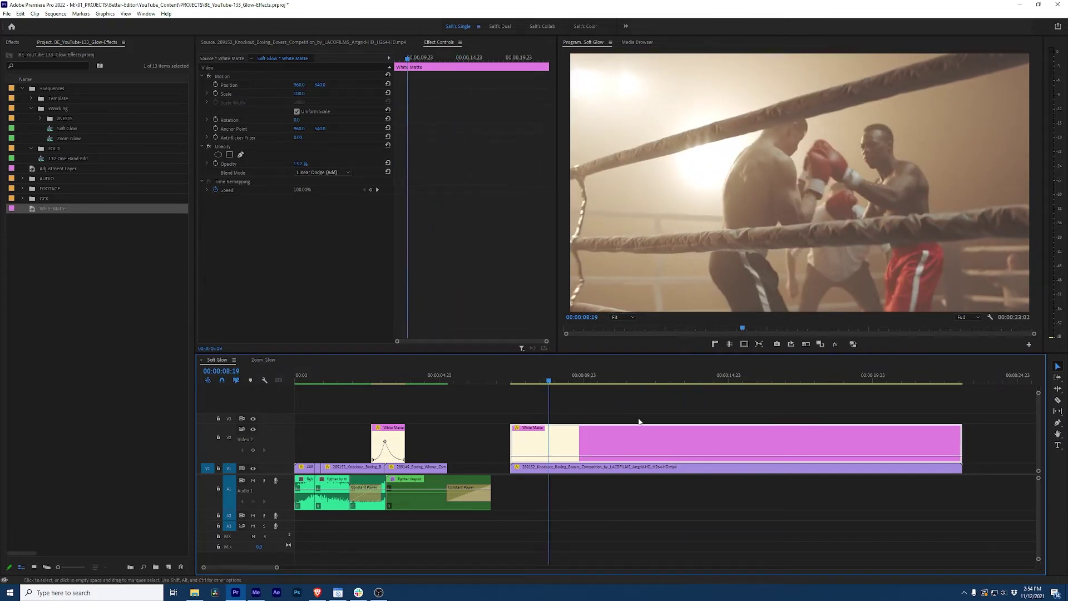
{"action": "key", "text": "ctrl+b"}
{"action": "key", "text": "ctrl+b"}
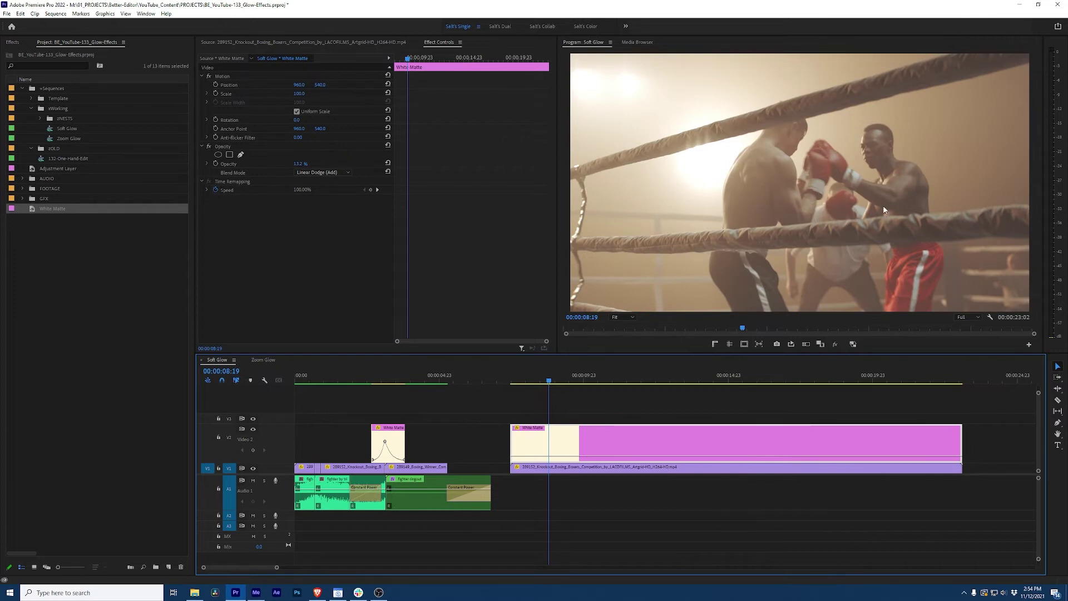
- Add an adjustment layer above the White Matte and apply Gaussian Blur to it
{"action": "left_click", "coordinate": [566, 412]}
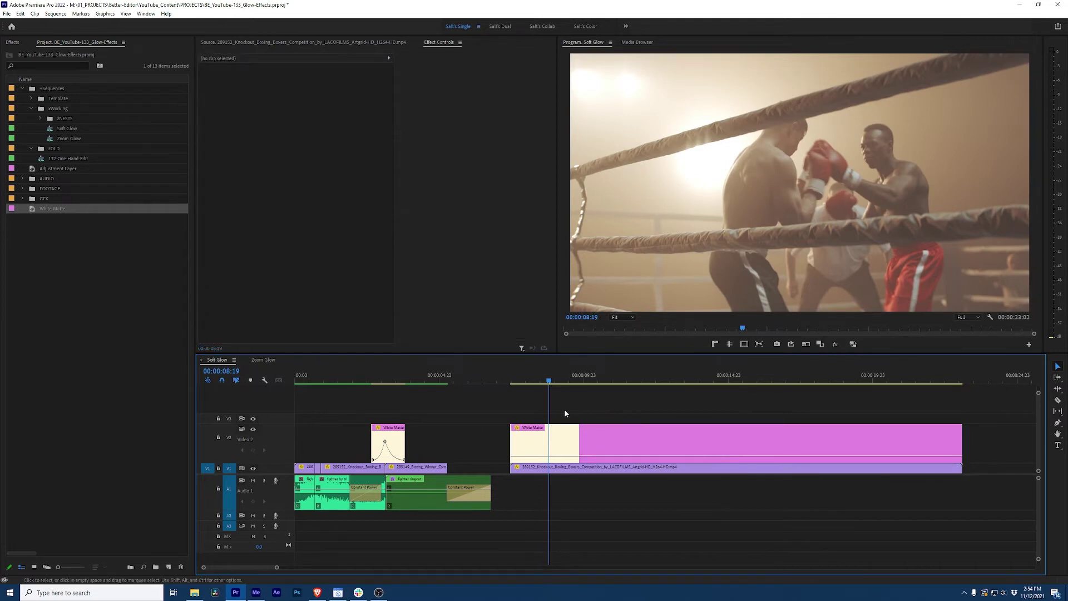
{"action": "left_click_drag", "start_coordinate": [27, 170], "coordinate": [962, 415]}
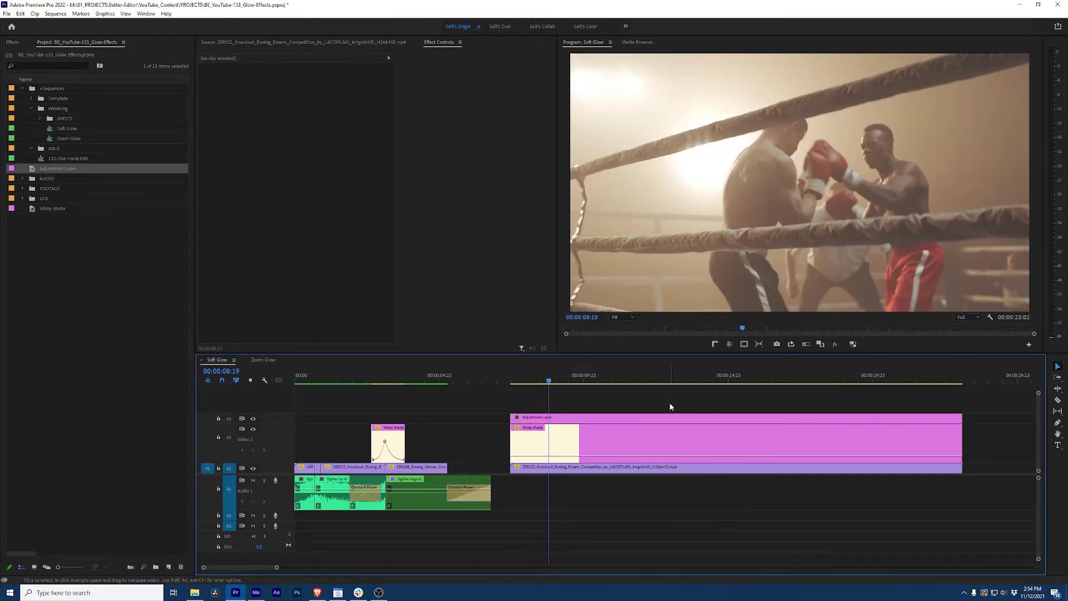
{"action": "left_click", "coordinate": [670, 417]}
{"action": "left_click", "coordinate": [14, 43]}
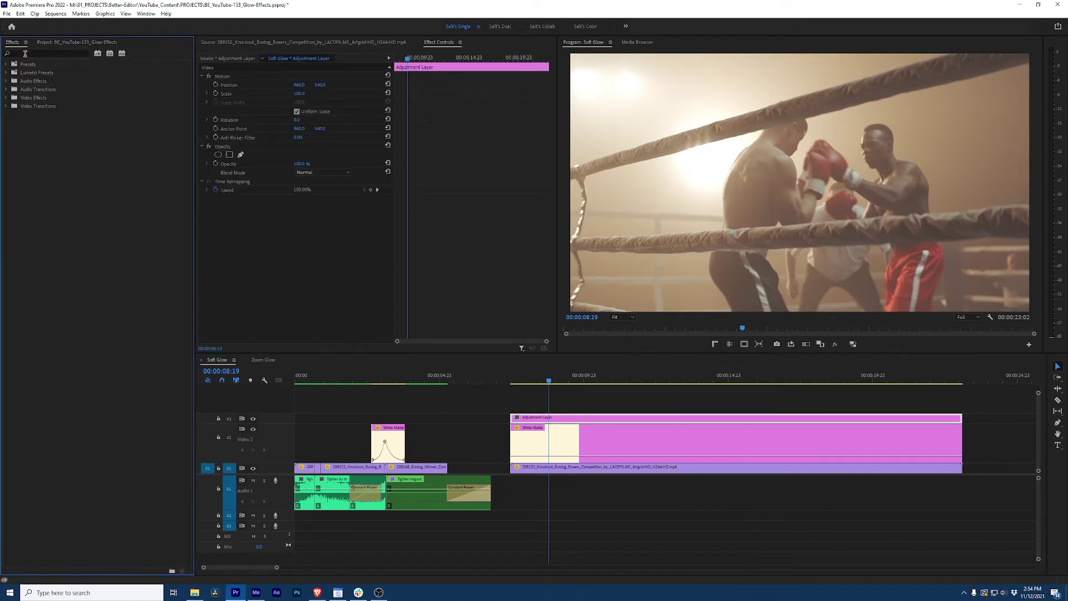
{"action": "left_click", "coordinate": [25, 52]}
{"action": "type", "text": "gaus"}
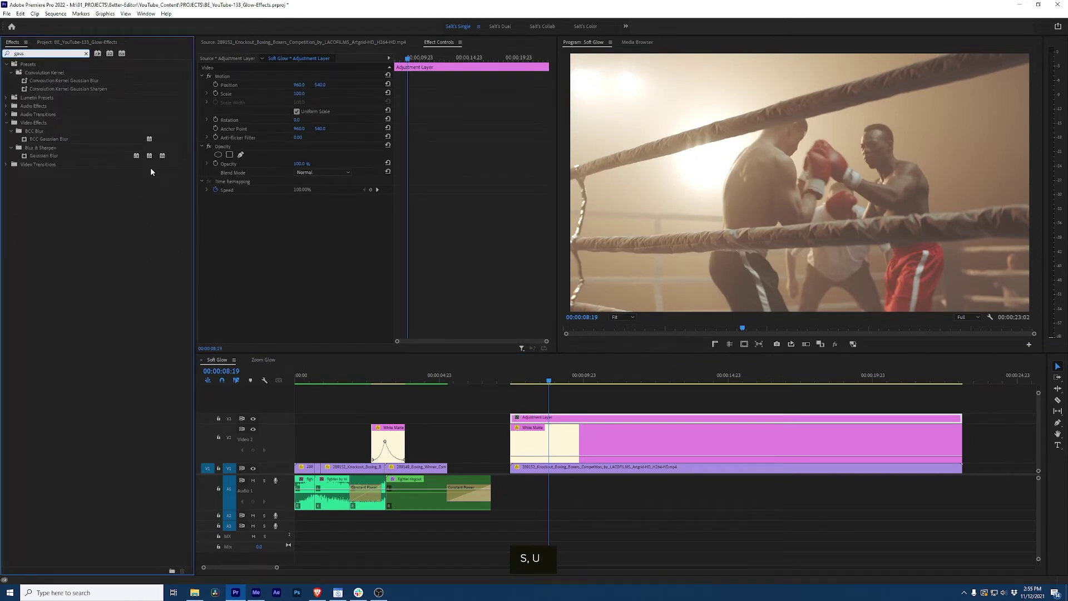
{"action": "left_click_drag", "start_coordinate": [43, 155], "coordinate": [642, 421]}
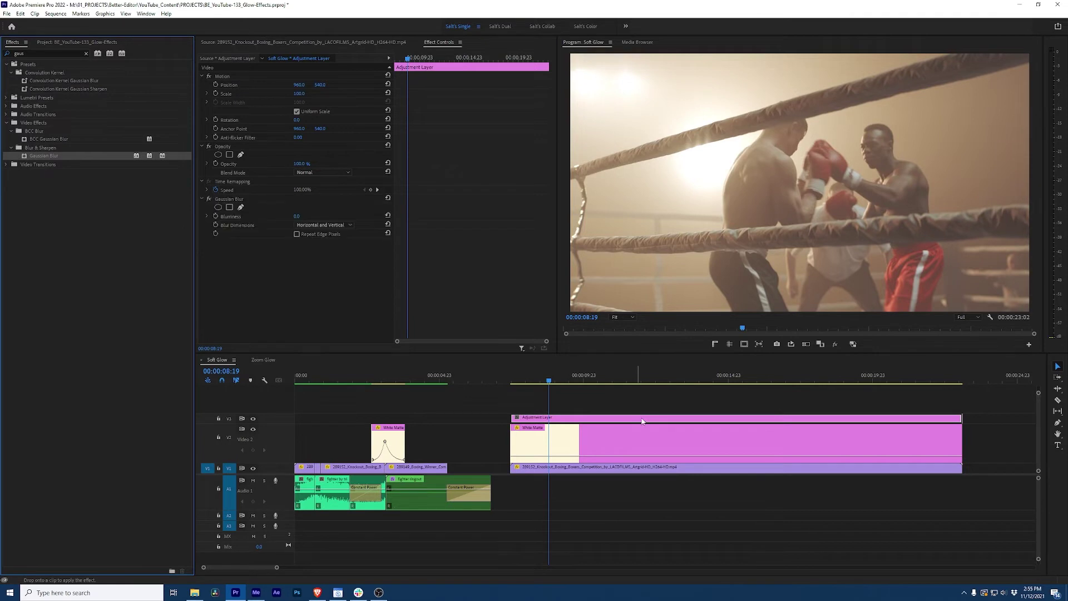
{"action": "key", "text": "ctrl"}
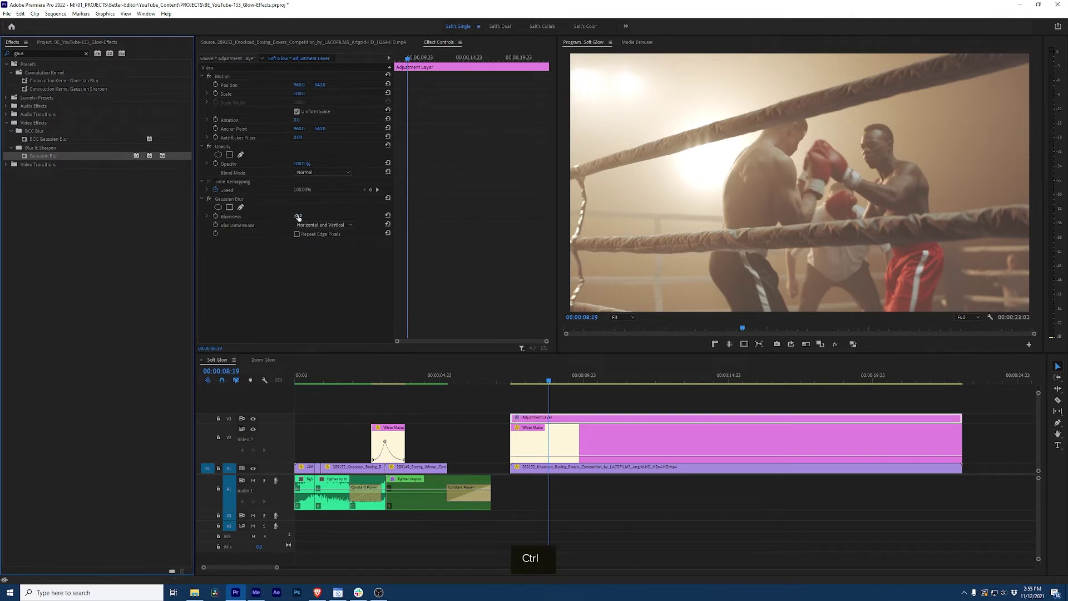
- Set Gaussian Blur Blurriness to 5 with Repeat Edge Pixels on, then play back from about 07:14
{"action": "left_click", "coordinate": [305, 208]}
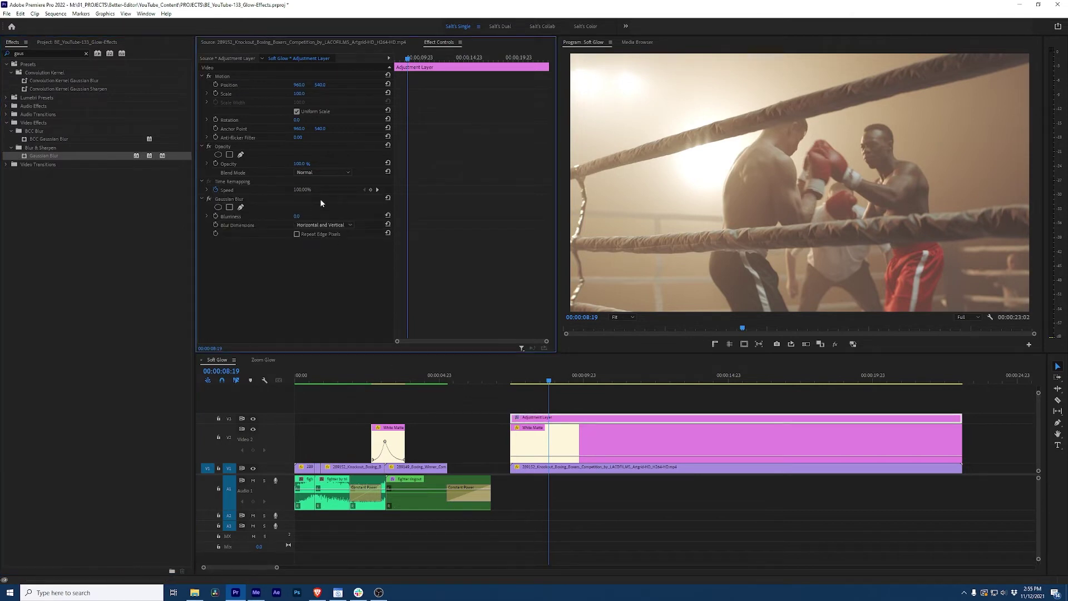
{"action": "left_click", "coordinate": [297, 216]}
{"action": "type", "text": "5"}
{"action": "key", "text": "Return"}
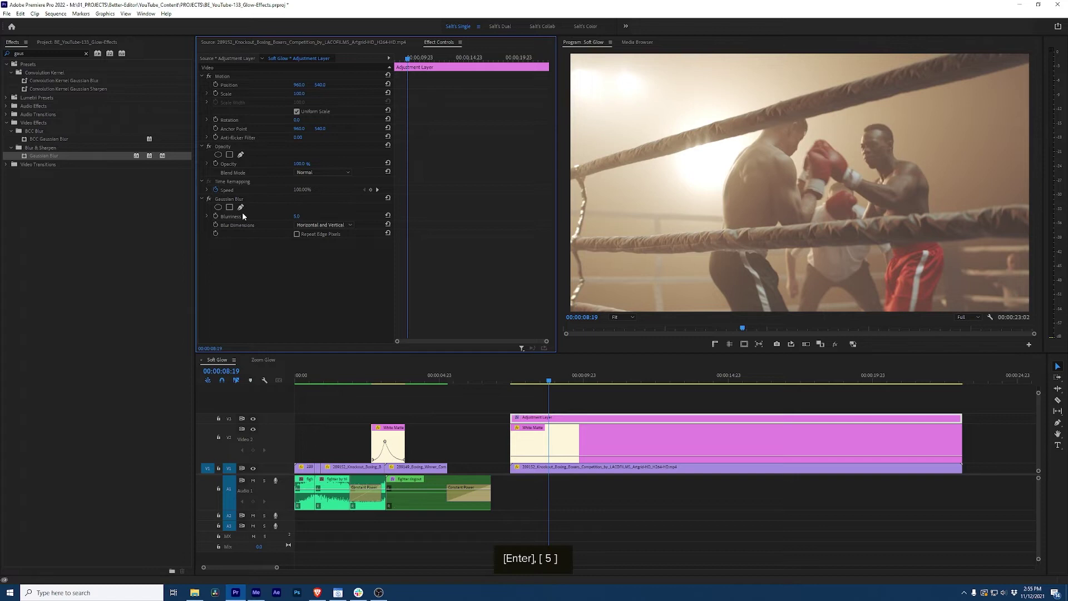
{"action": "left_click", "coordinate": [297, 233]}
{"action": "left_click", "coordinate": [609, 393]}
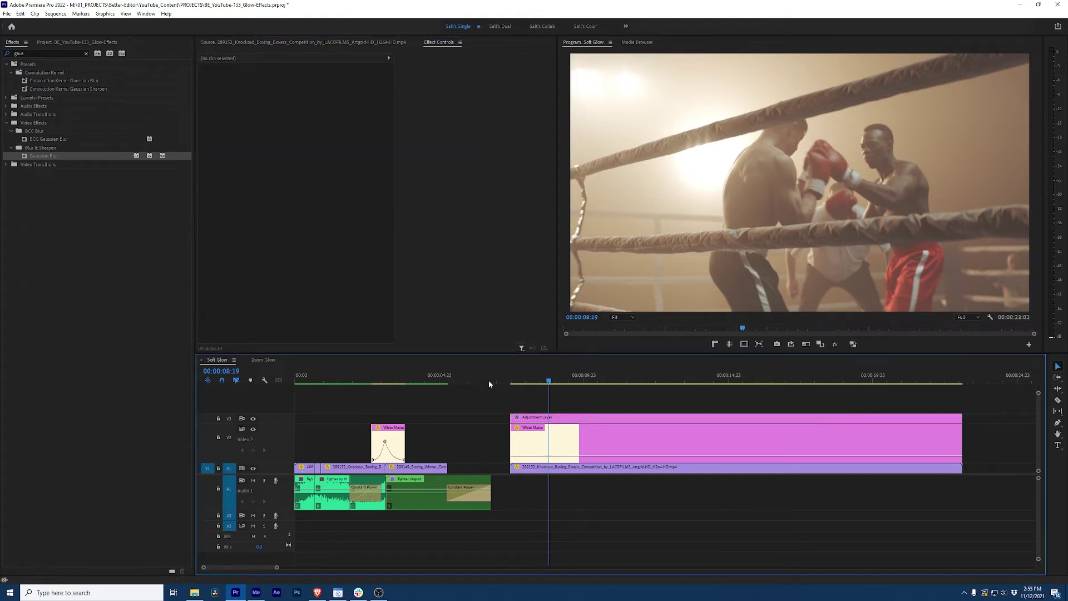
{"action": "left_click", "coordinate": [513, 382]}
{"action": "key", "text": "space"}
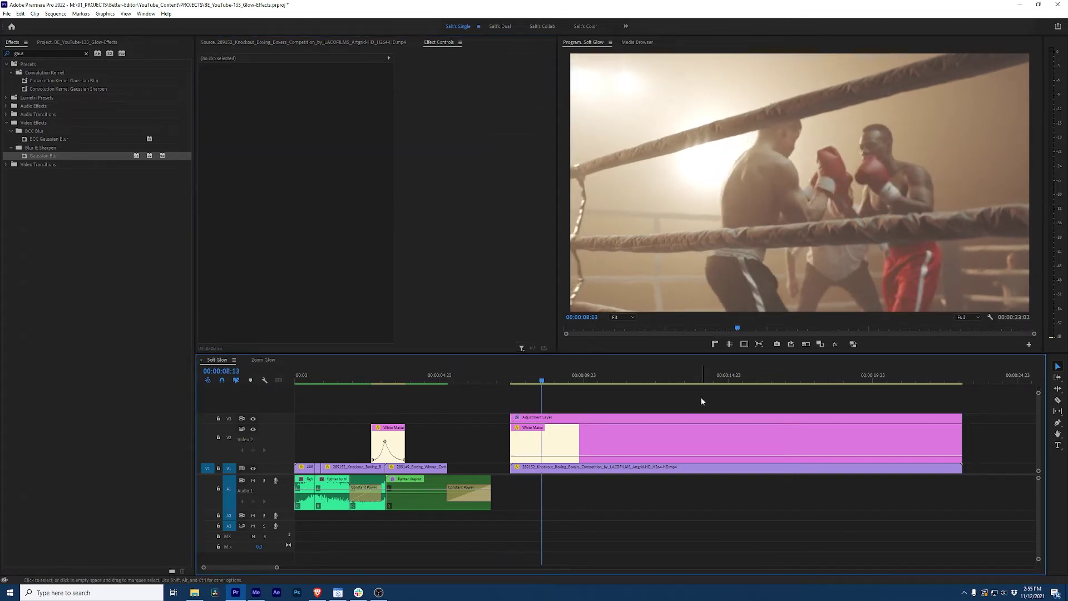
- Toggle the adjustment layer to compare, replay the glow transition near 02:12, then open the Zoom Glow sequence
{"action": "key", "text": "space"}
{"action": "key", "text": "ctrl+b"}
{"action": "key", "text": "ctrl+b"}
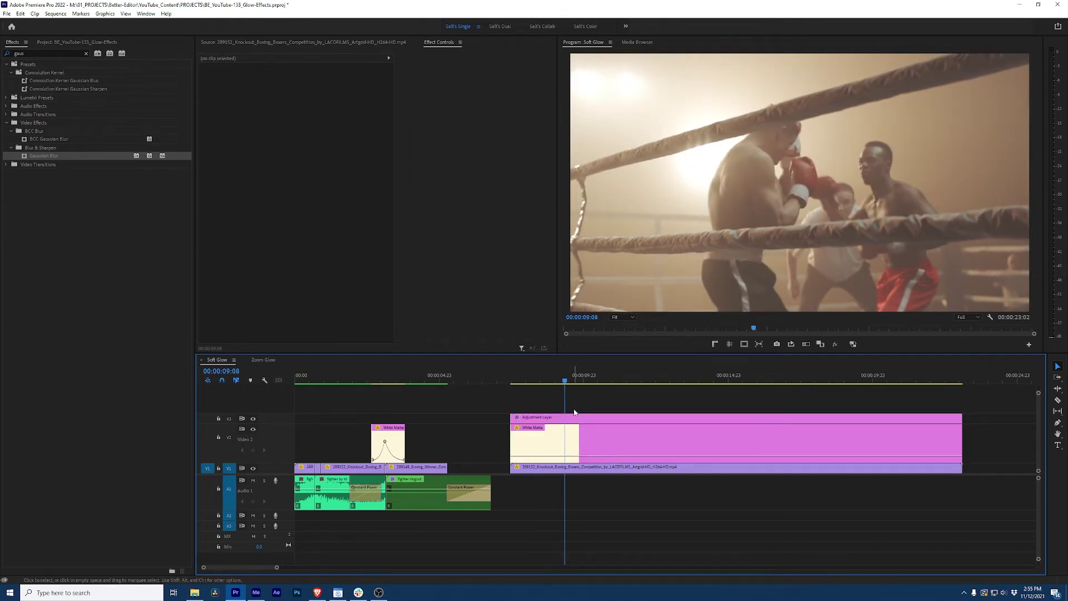
{"action": "left_click", "coordinate": [370, 378]}
{"action": "key", "text": "space"}
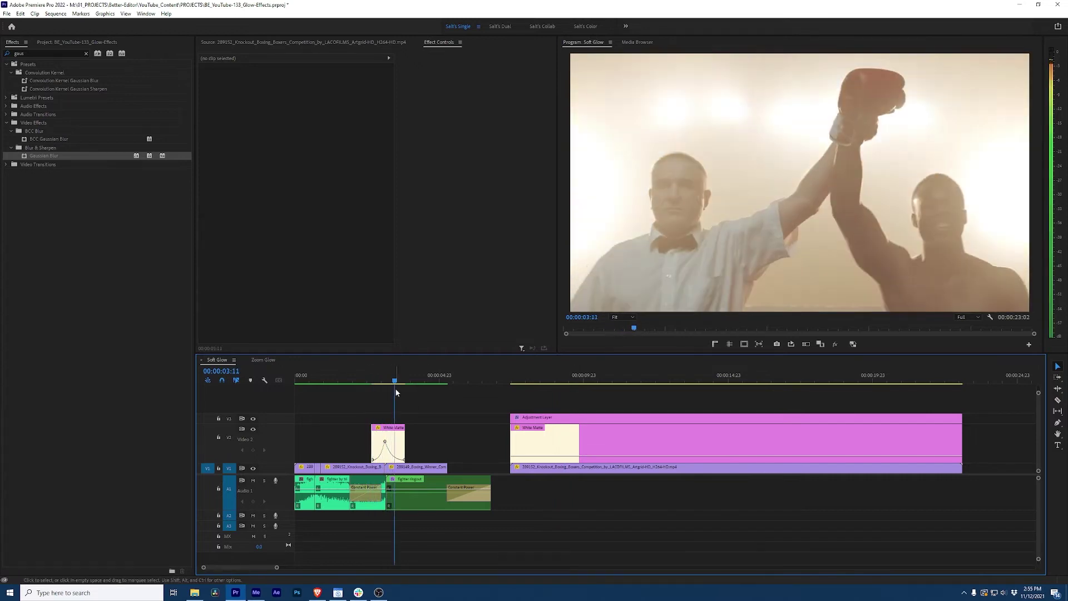
{"action": "key", "text": "space"}
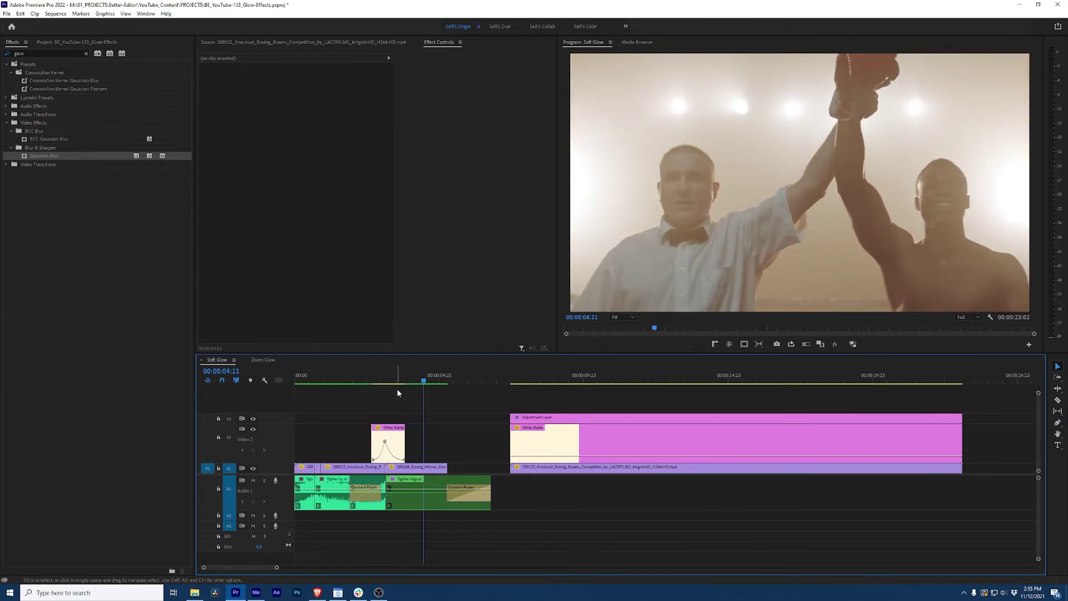
{"action": "left_click", "coordinate": [262, 360]}
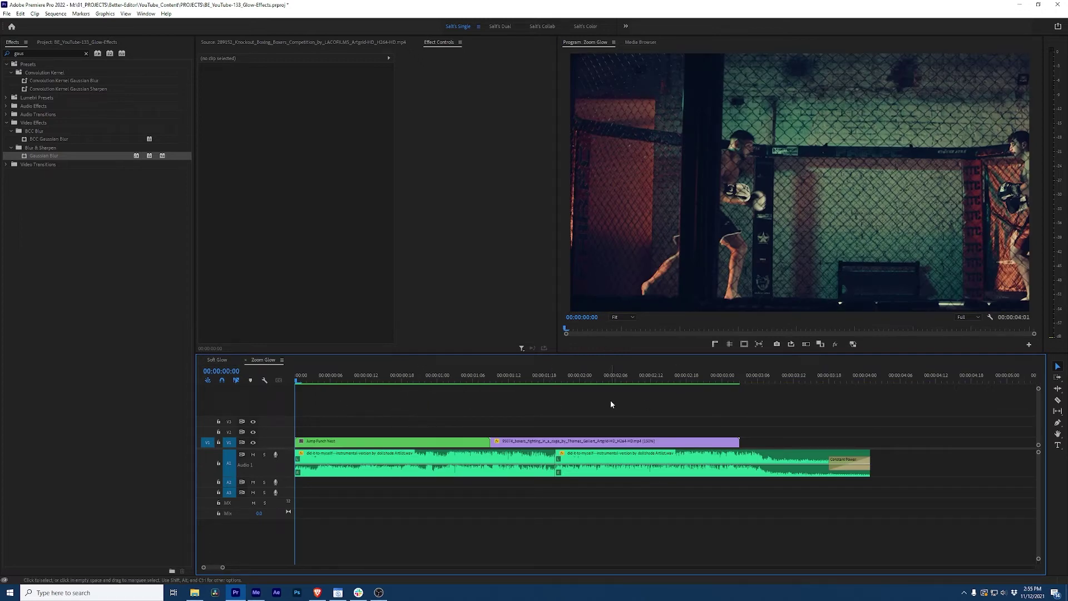
- Play through Zoom Glow, then park the playhead on the kick frame at 00:00:01:06
{"action": "key", "text": "space"}
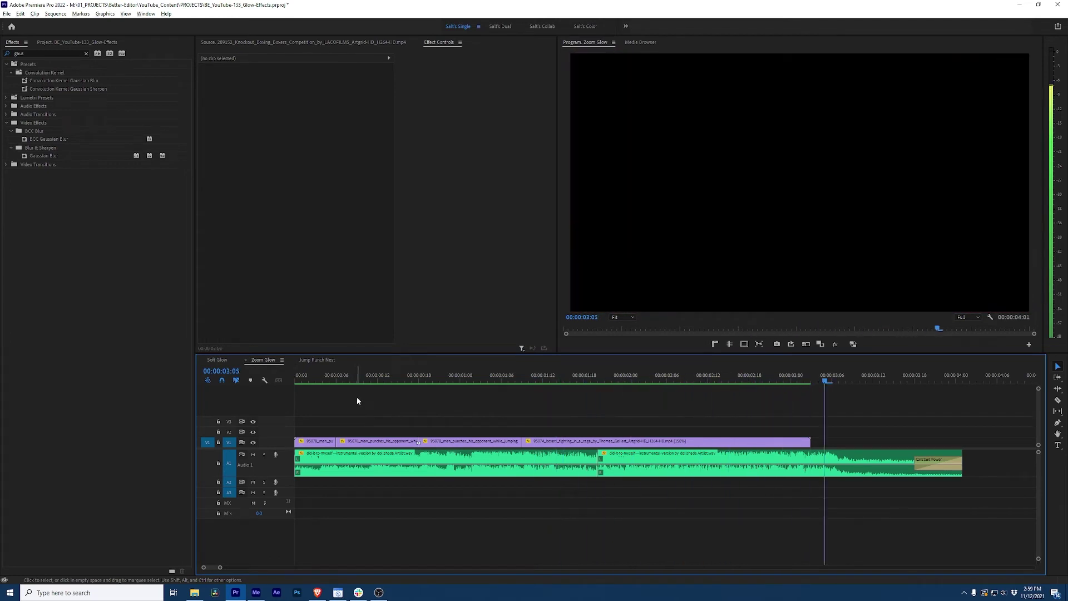
{"action": "key", "text": "space"}
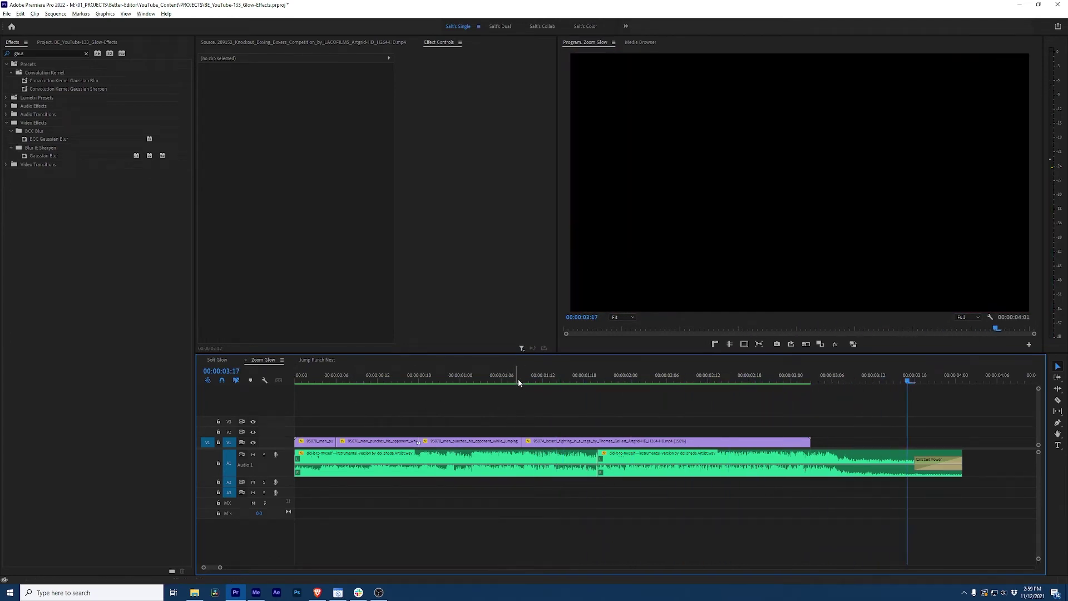
{"action": "left_click", "coordinate": [522, 382]}
{"action": "left_click_drag", "start_coordinate": [521, 382], "coordinate": [501, 381]}
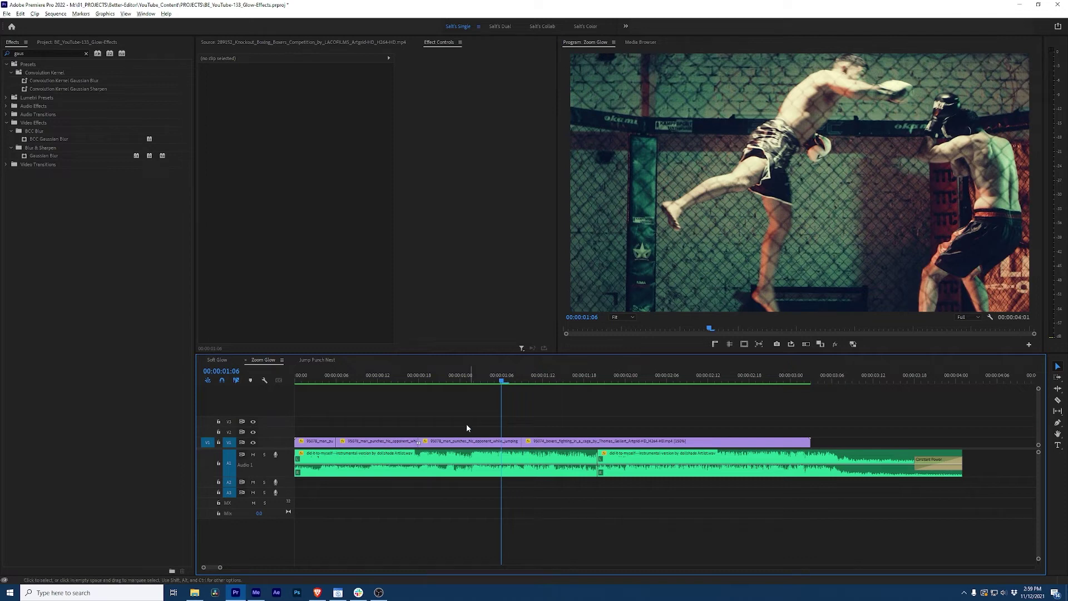
- Apply the Transform effect to the jumping-punch clip
{"action": "left_click", "coordinate": [477, 441]}
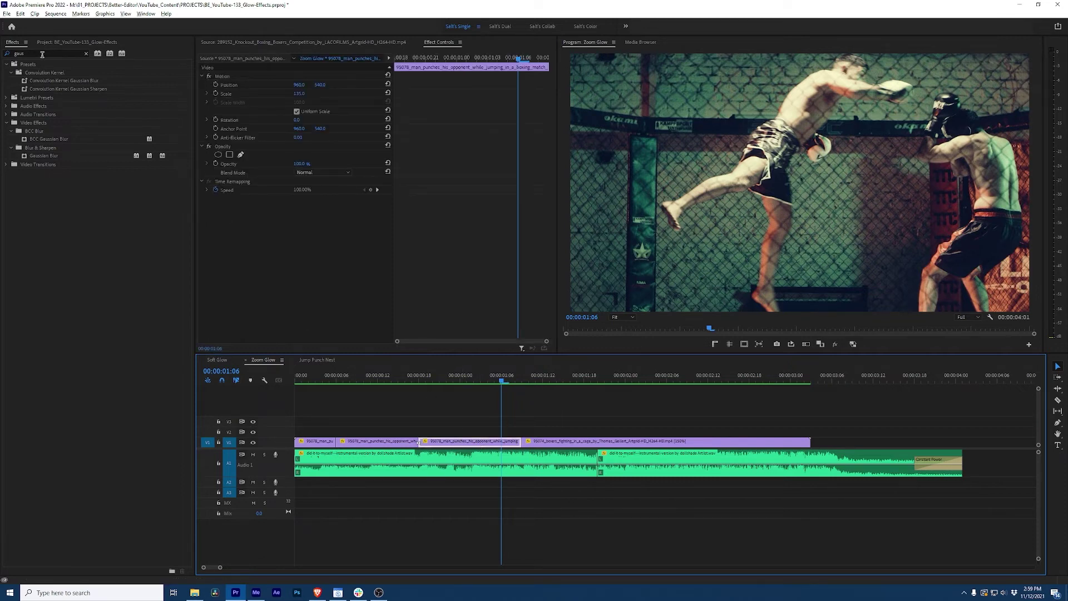
{"action": "key", "text": "shift+7"}
{"action": "type", "text": "tran"}
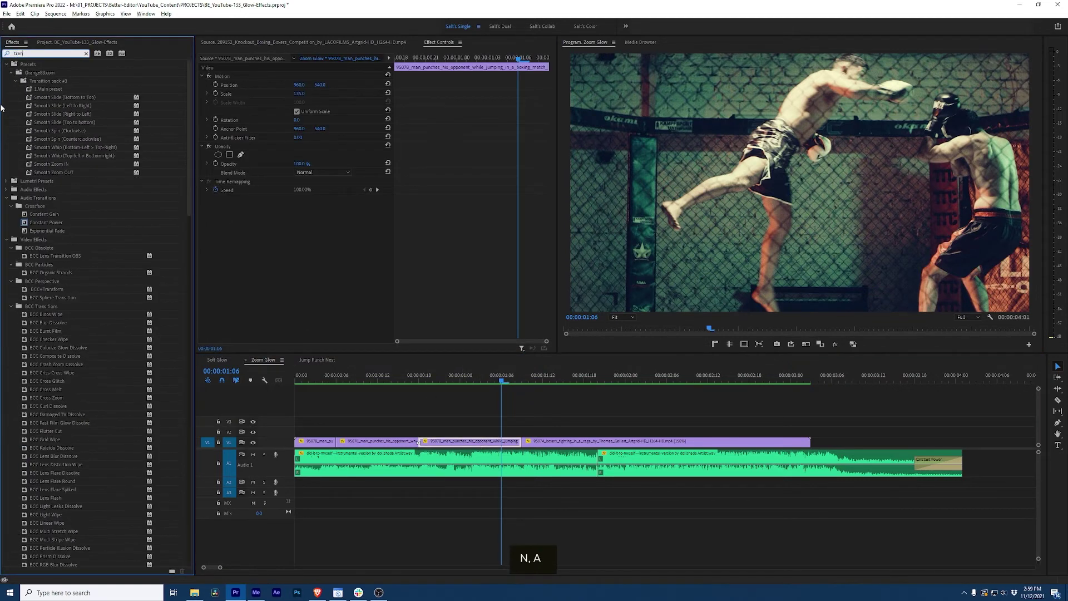
{"action": "type", "text": "sform"}
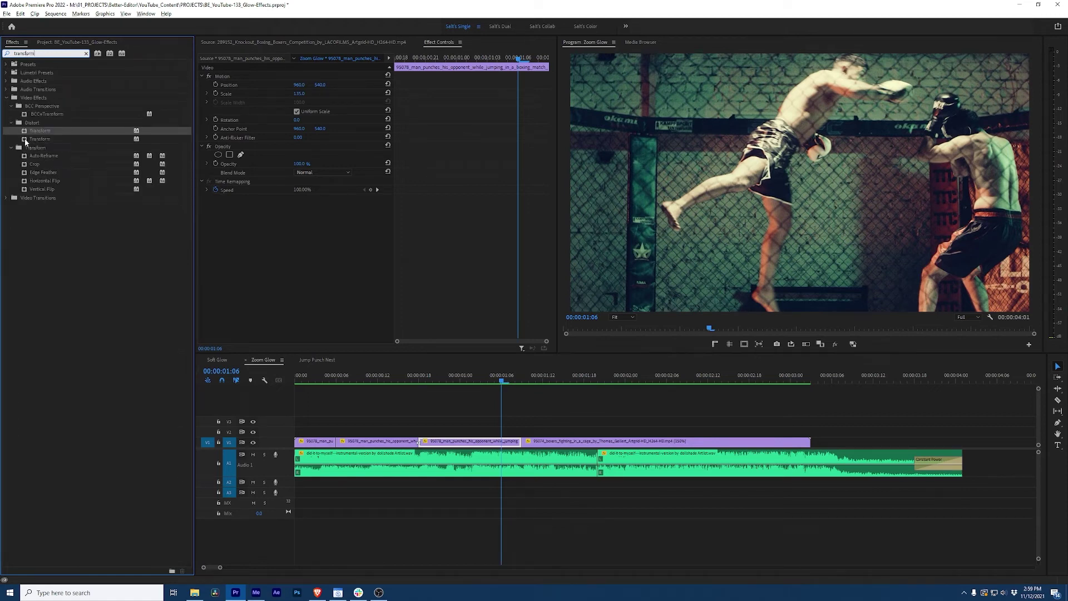
{"action": "double_click", "coordinate": [25, 141]}
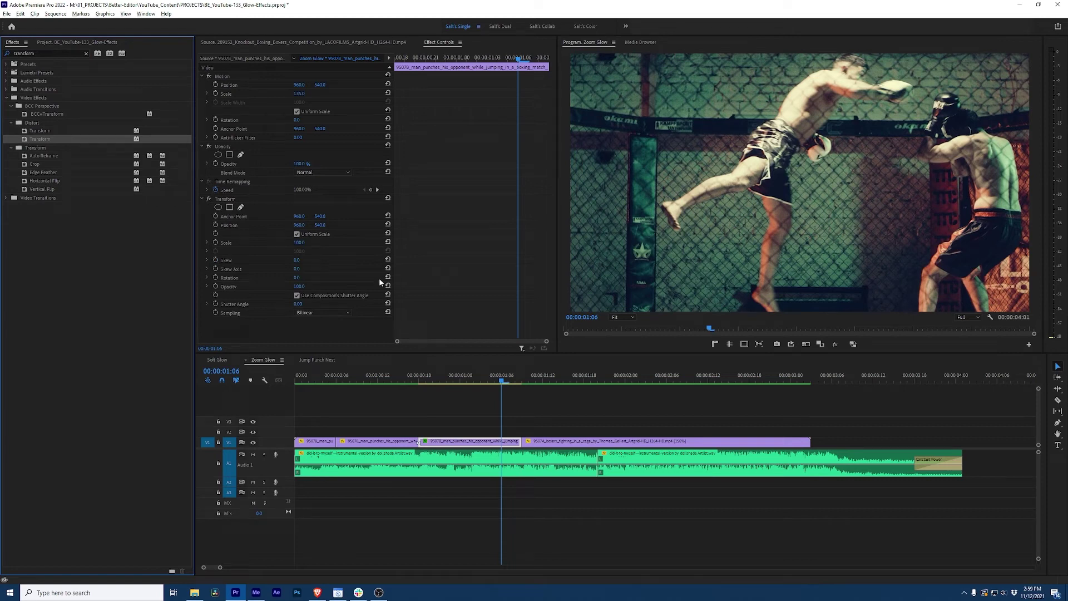
- Keyframe Transform Scale from 100 at 00:00:01:05 to 200 at 00:00:01:08
{"action": "left_click_drag", "start_coordinate": [519, 60], "coordinate": [563, 64]}
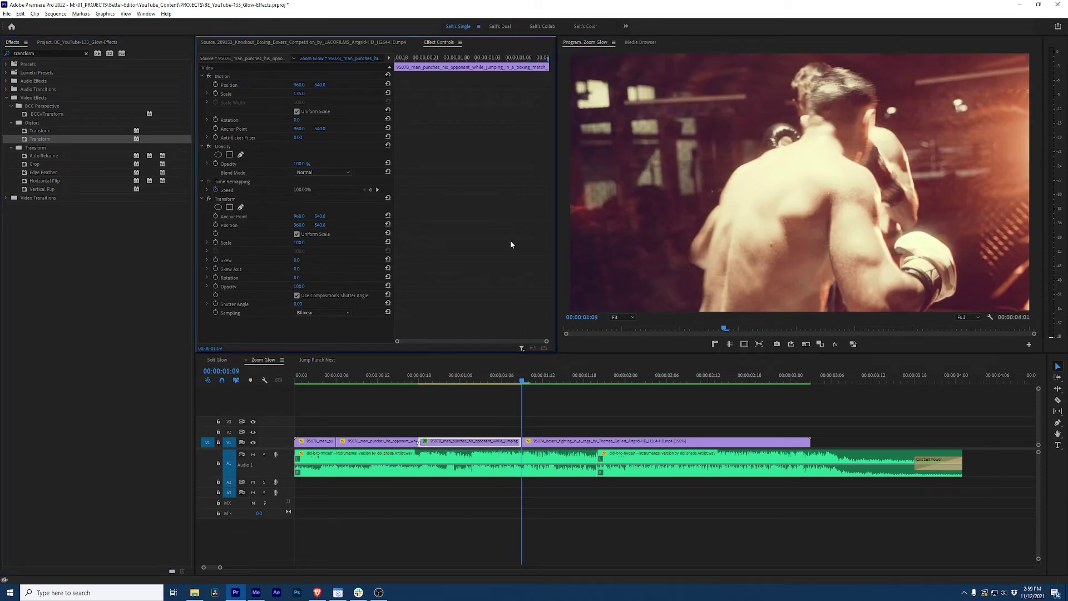
{"action": "left_click", "coordinate": [329, 243]}
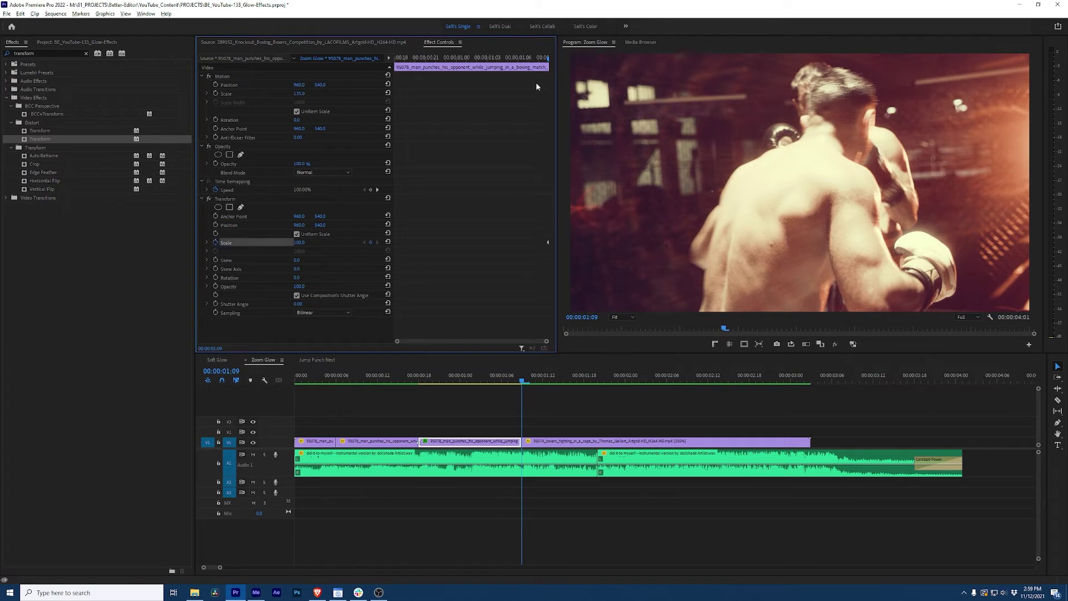
{"action": "left_click_drag", "start_coordinate": [546, 60], "coordinate": [508, 61]}
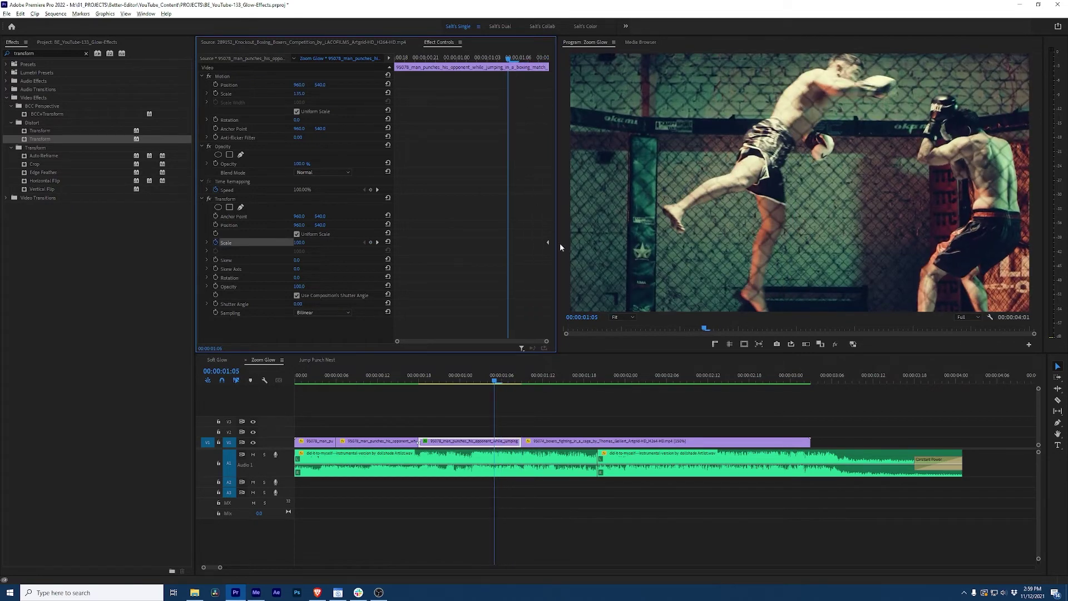
{"action": "left_click", "coordinate": [510, 249]}
{"action": "left_click", "coordinate": [537, 60]}
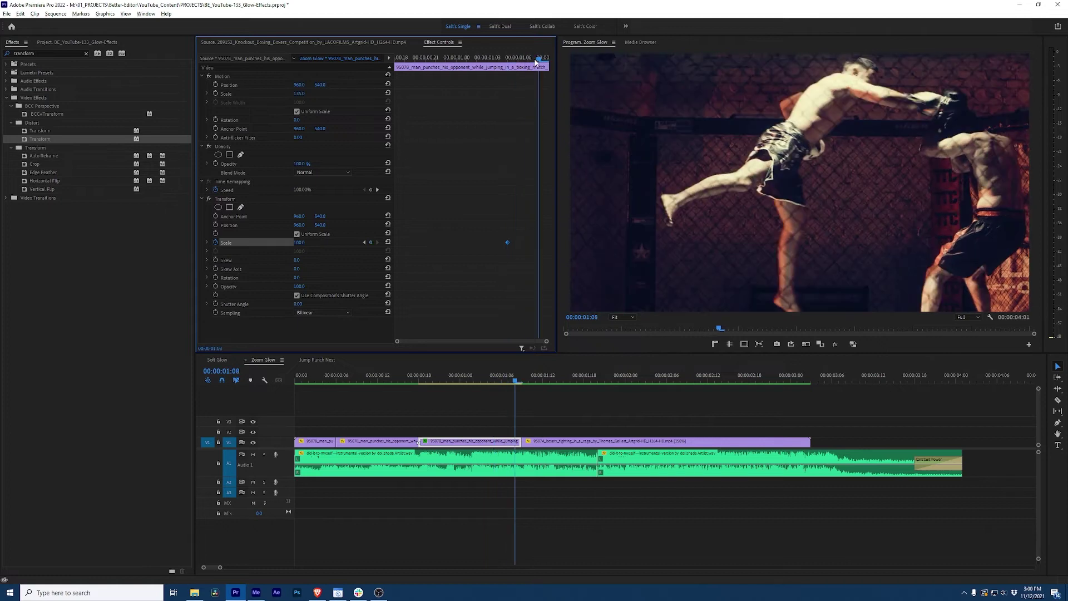
{"action": "left_click", "coordinate": [304, 243]}
{"action": "type", "text": "200"}
{"action": "key", "text": "Return"}
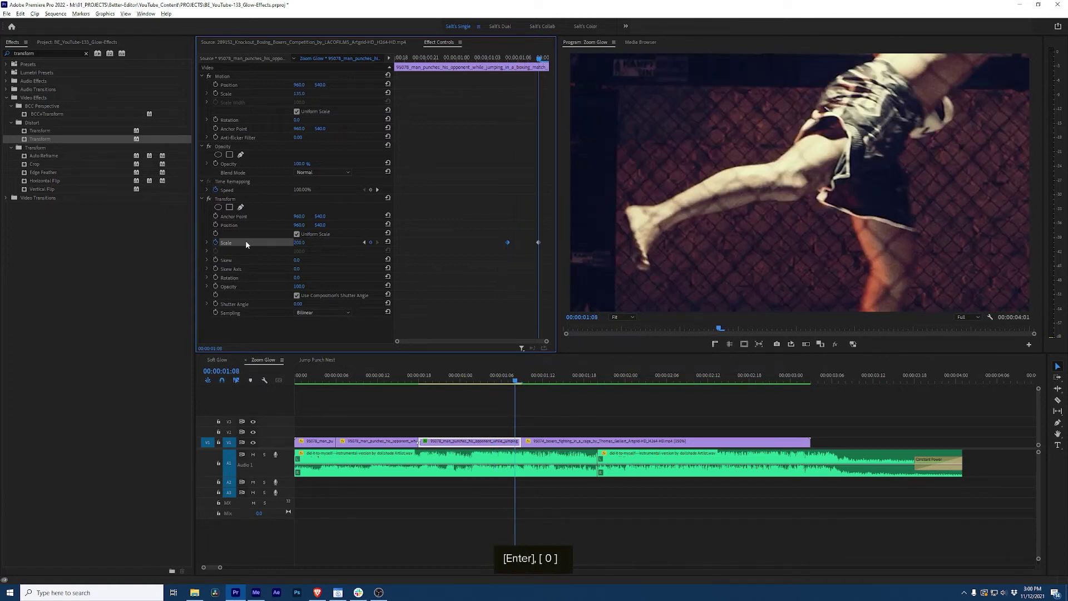
- Push the end Scale keyframe later, set Ease interpolation, and sharpen the speed curve
{"action": "left_click_drag", "start_coordinate": [542, 244], "coordinate": [560, 243]}
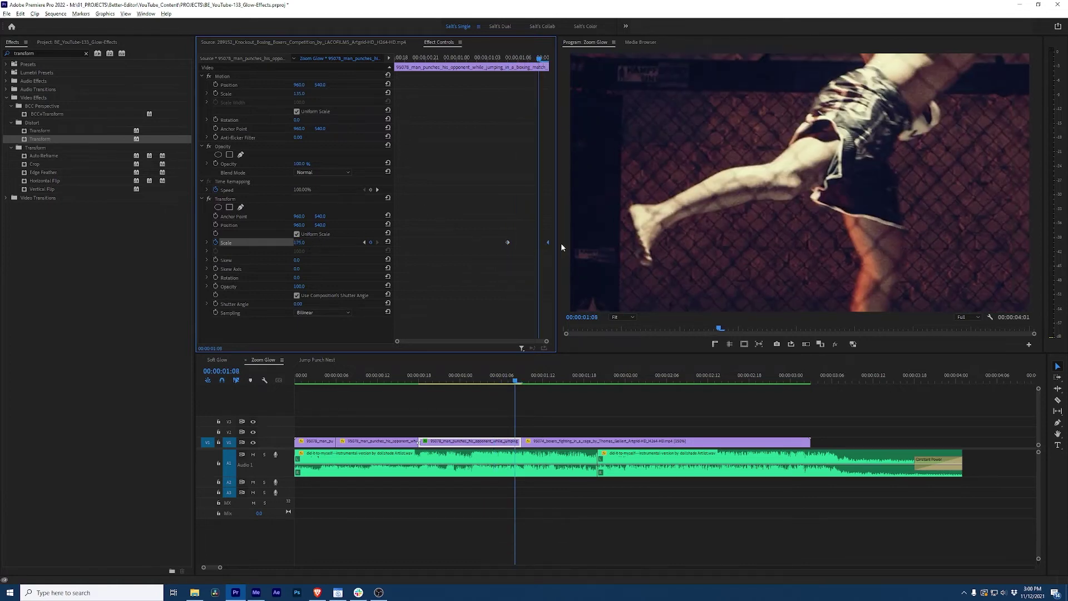
{"action": "right_click", "coordinate": [509, 243]}
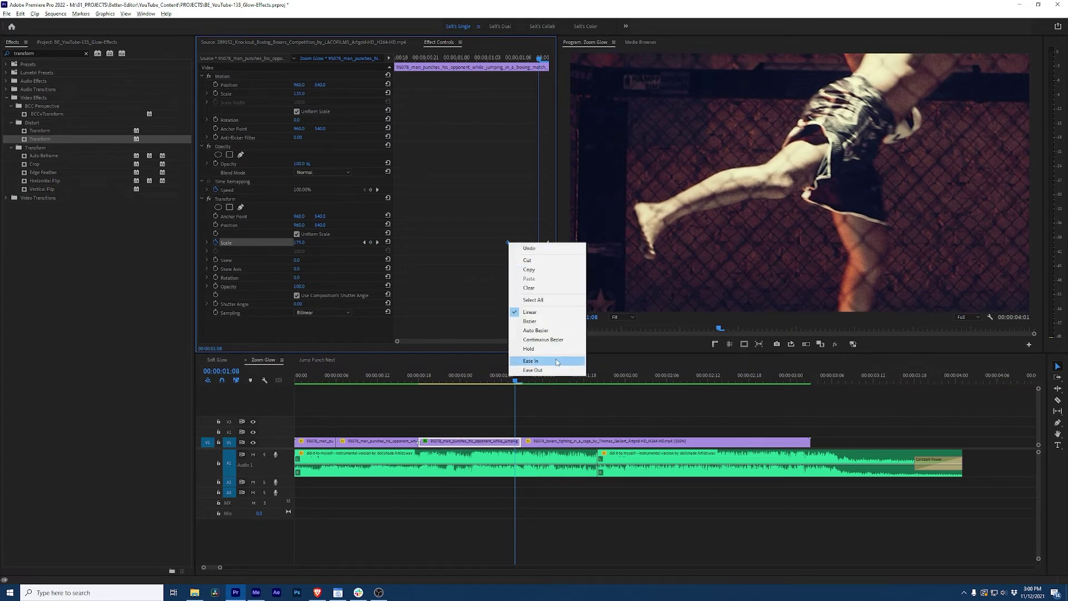
{"action": "left_click", "coordinate": [532, 370]}
{"action": "left_click", "coordinate": [205, 242]}
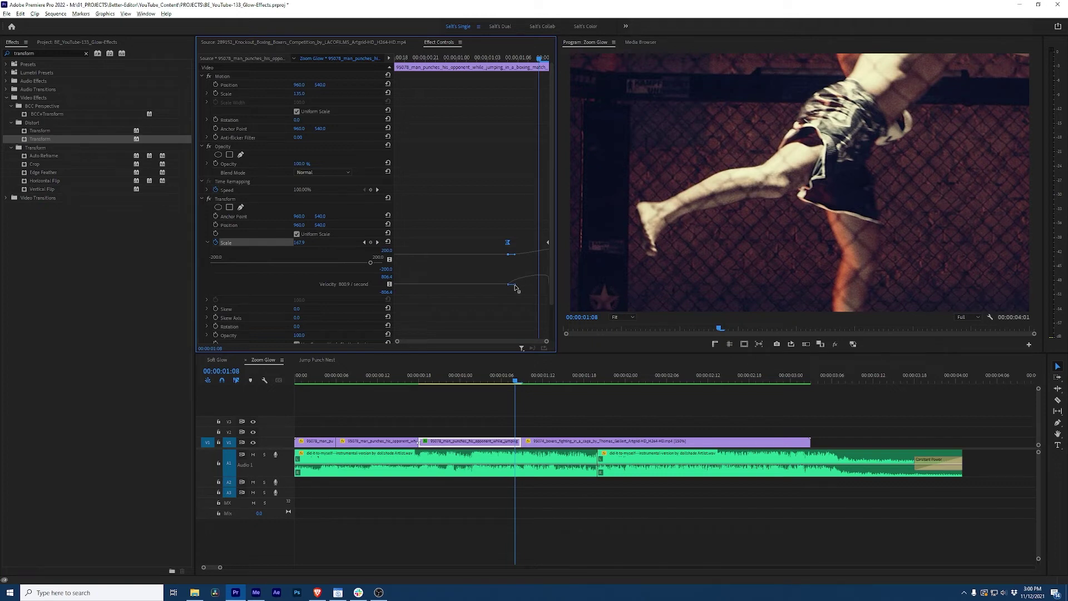
{"action": "left_click_drag", "start_coordinate": [514, 288], "coordinate": [543, 288]}
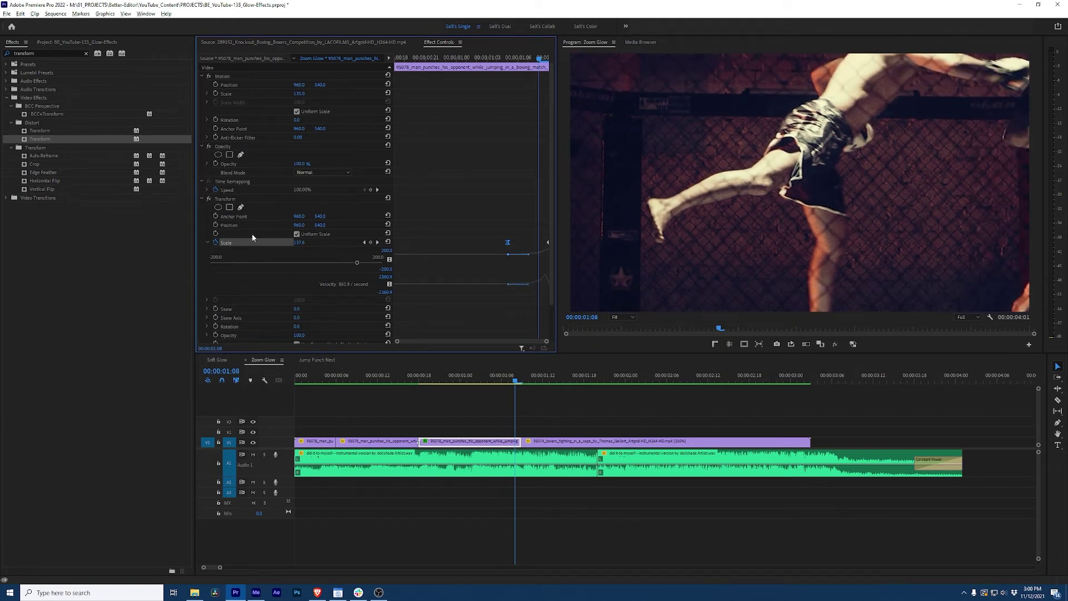
- Collapse the Scale graph and give Transform its own 360 shutter angle instead of the composition's
{"action": "left_click", "coordinate": [207, 243]}
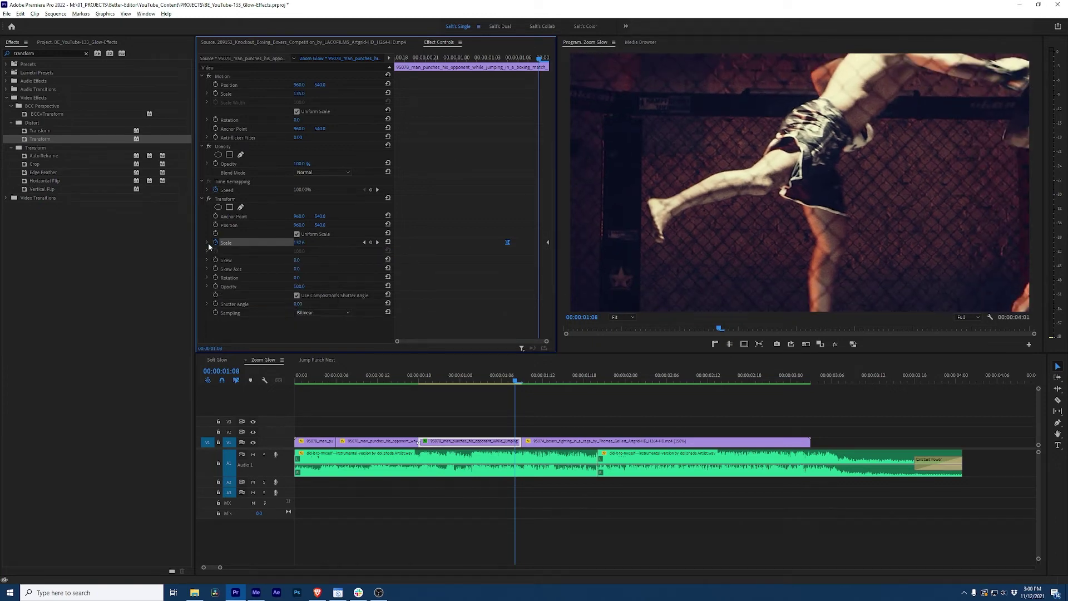
{"action": "left_click", "coordinate": [262, 325]}
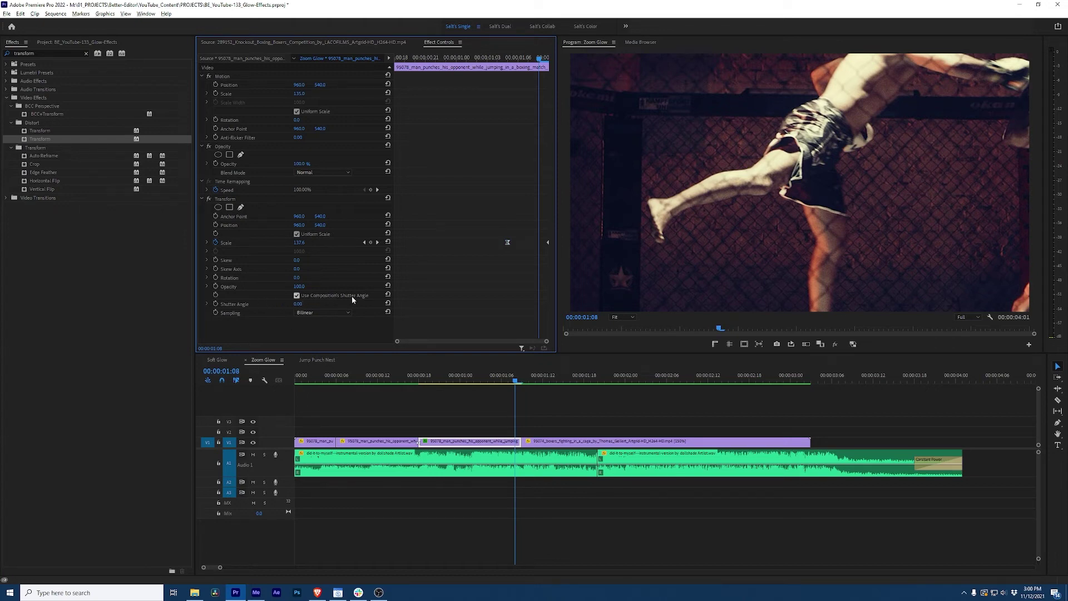
{"action": "left_click", "coordinate": [297, 296]}
{"action": "type", "text": "360"}
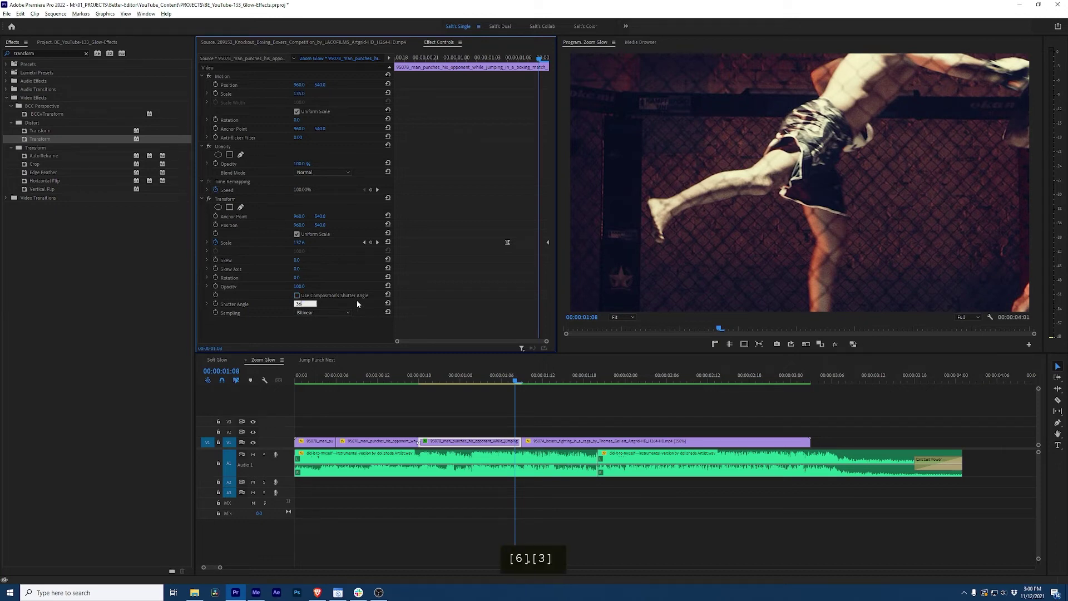
{"action": "key", "text": "Return"}
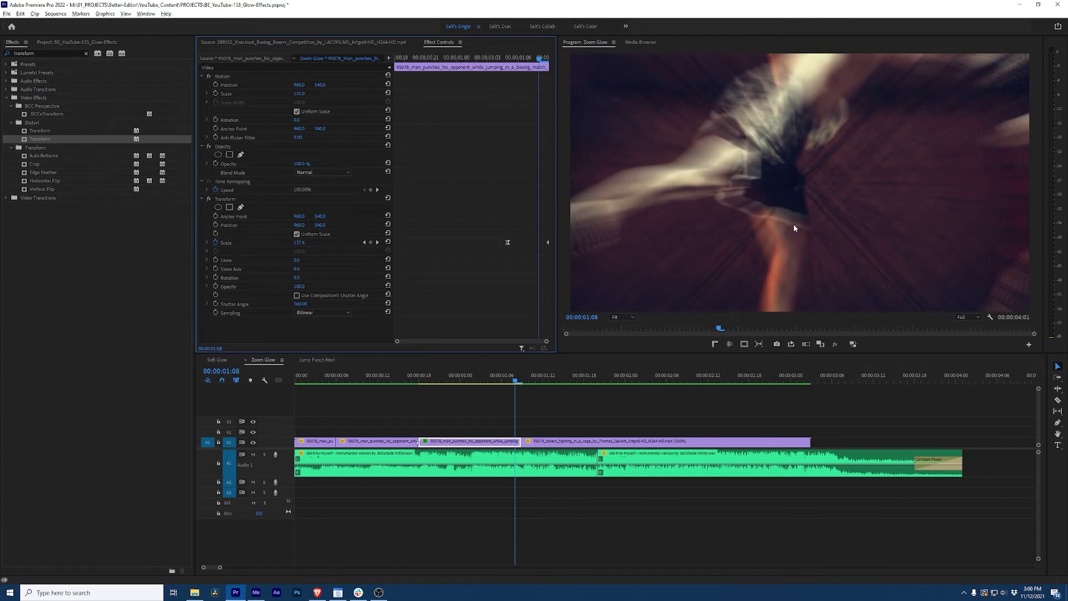
{"action": "left_click", "coordinate": [459, 392]}
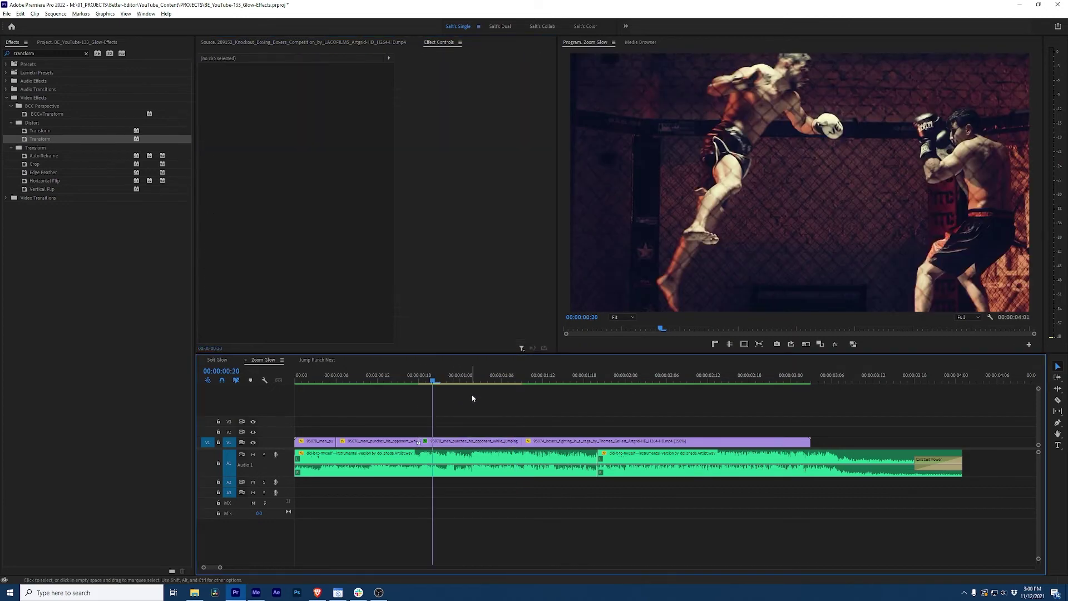
{"action": "key", "text": "space"}
{"action": "key", "text": "space"}
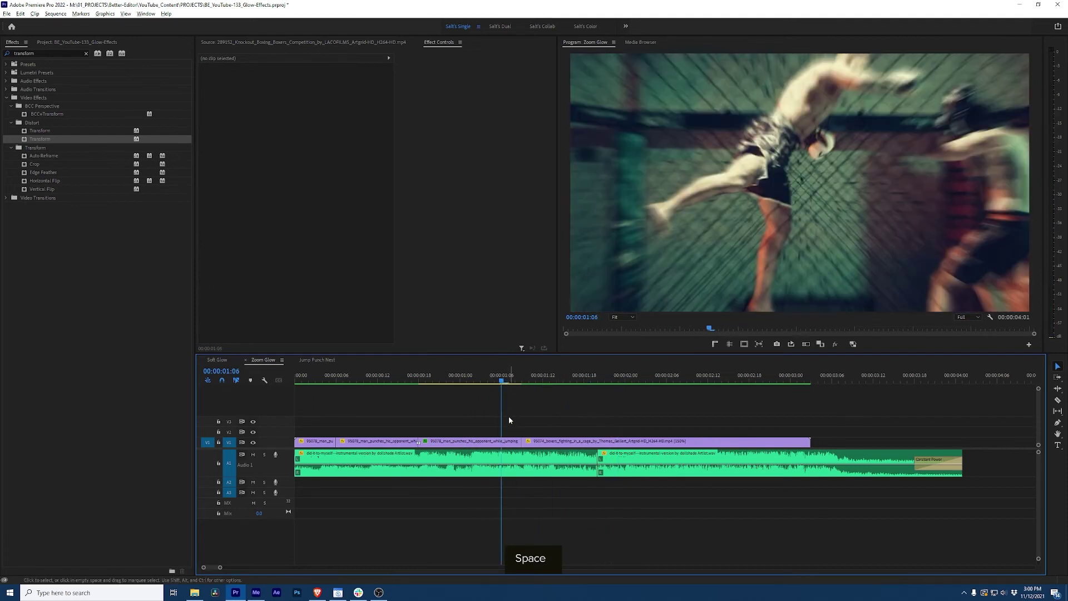
{"action": "left_click", "coordinate": [508, 442]}
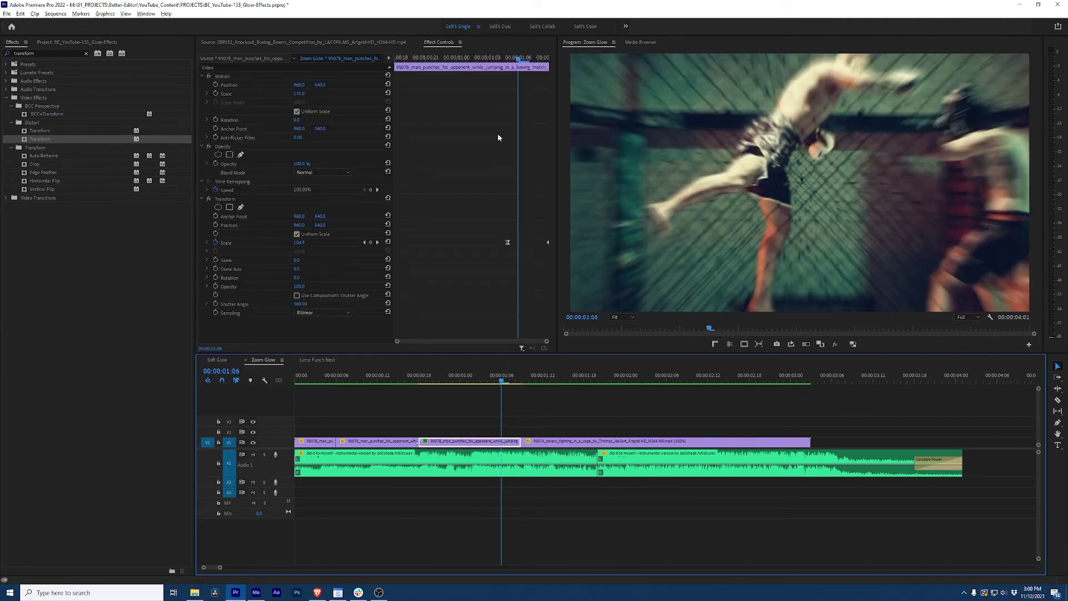
{"action": "left_click_drag", "start_coordinate": [508, 243], "coordinate": [518, 242]}
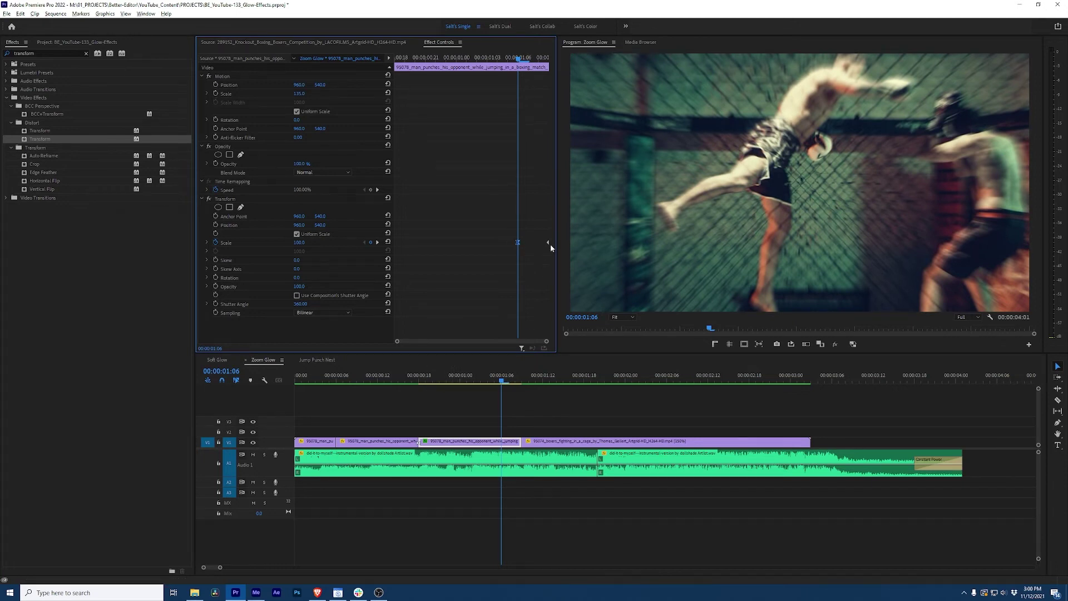
{"action": "left_click", "coordinate": [499, 395]}
{"action": "key", "text": "space"}
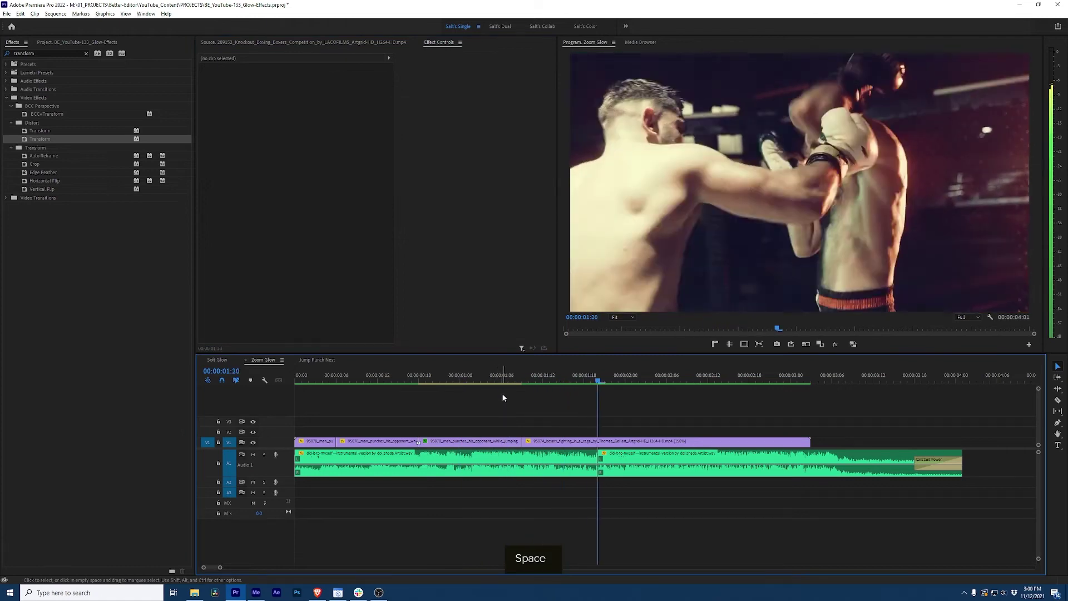
{"action": "key", "text": "space"}
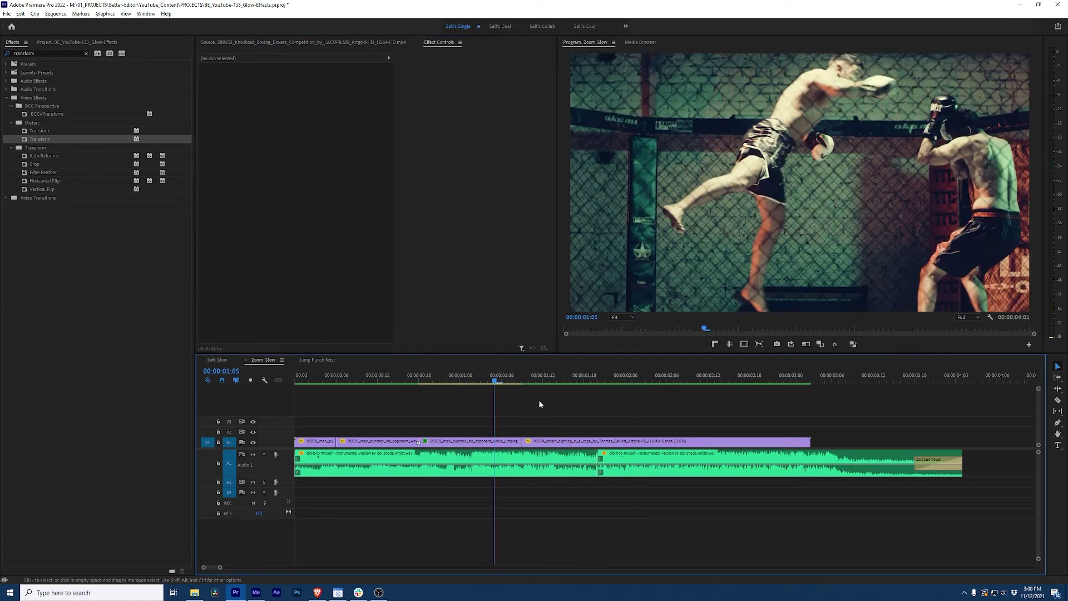
- Duplicate the jumping-punch clip onto V2 and cut it at the playhead, keeping only the right piece
{"action": "left_click_drag", "start_coordinate": [506, 440], "coordinate": [512, 438]}
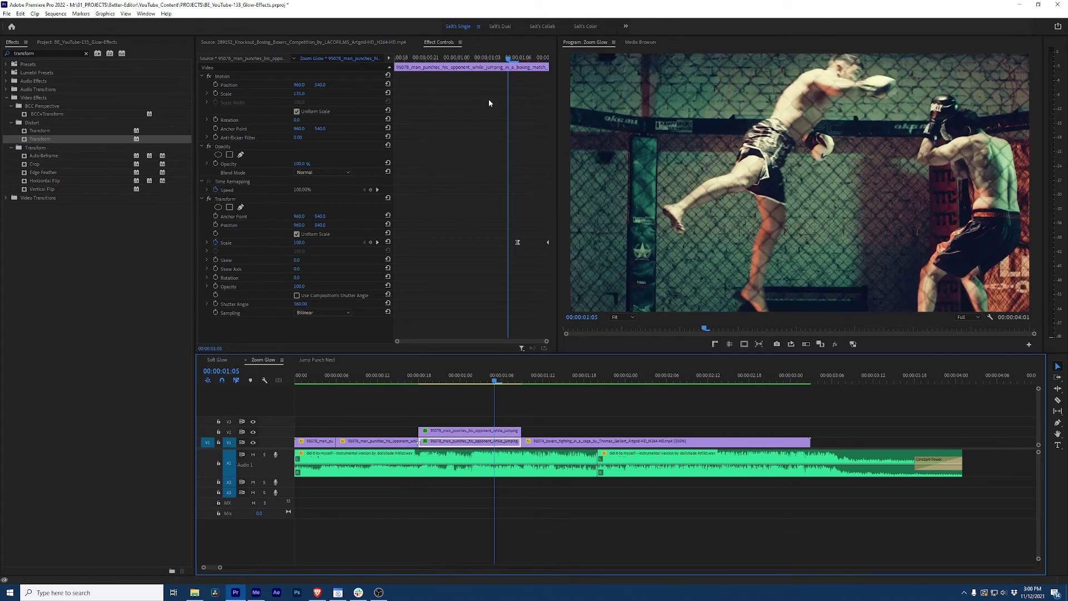
{"action": "left_click", "coordinate": [482, 431]}
{"action": "key", "text": "g"}
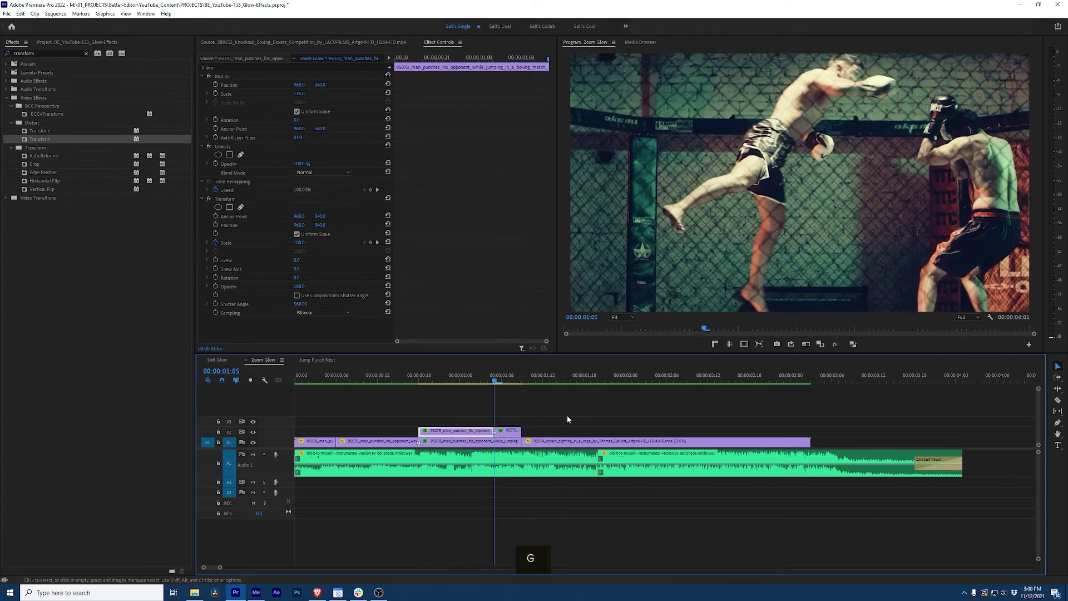
{"action": "key", "text": "Delete"}
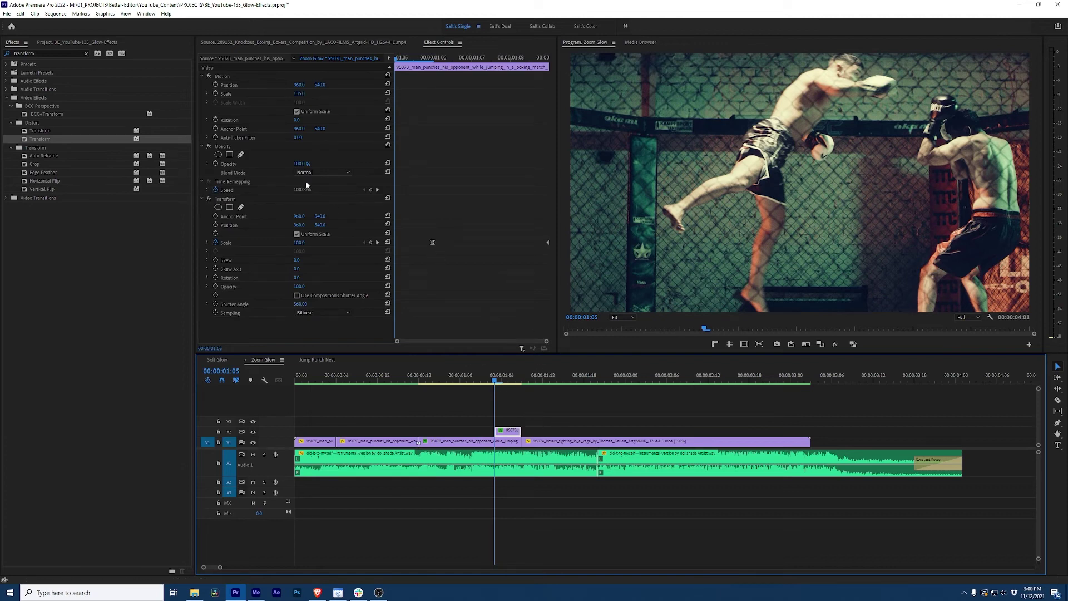
- Set the glow copy's Opacity blend mode to Linear Dodge (Add)
{"action": "left_click", "coordinate": [320, 172]}
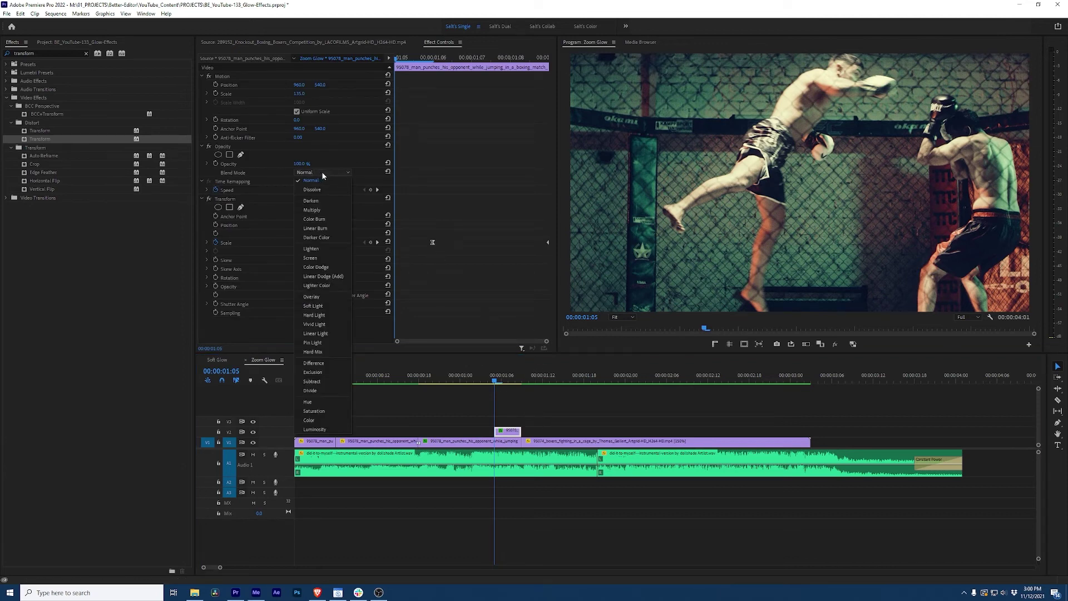
{"action": "left_click", "coordinate": [342, 281]}
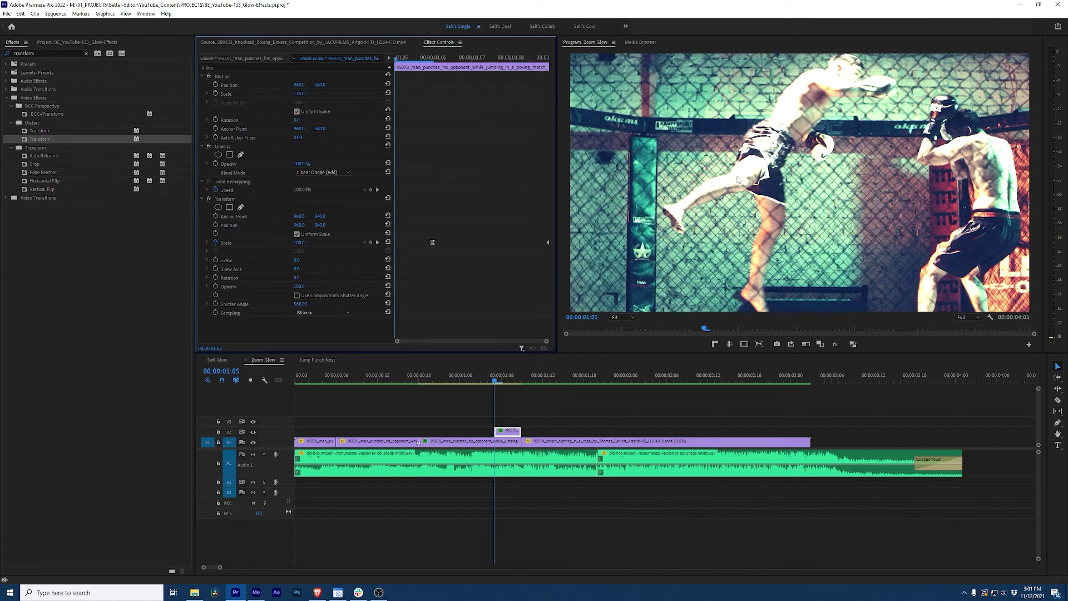
{"action": "left_click", "coordinate": [521, 407]}
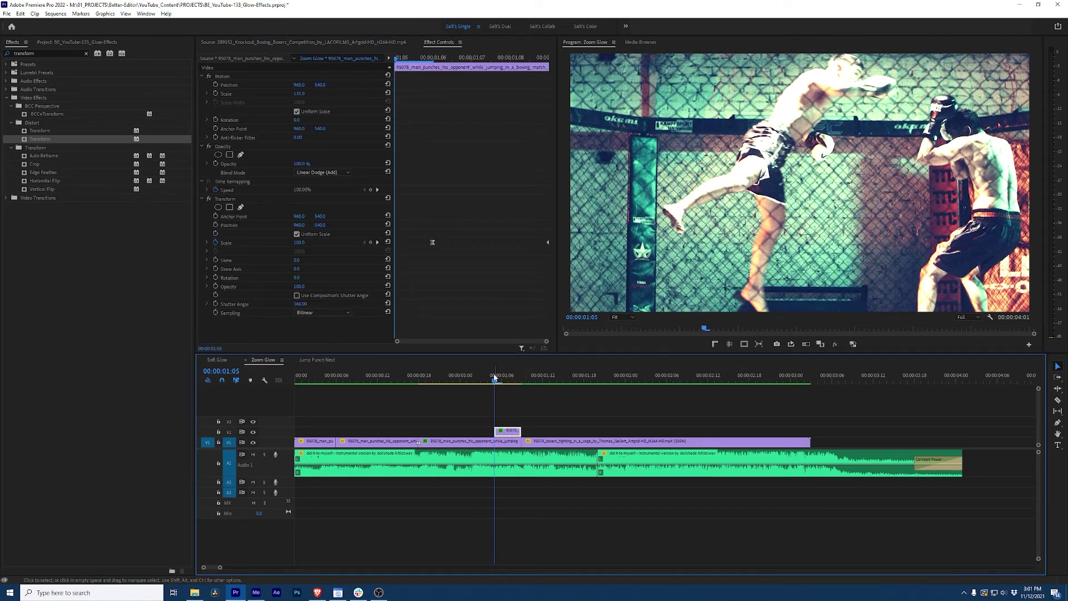
- Add a Cross Dissolve to the glow copy's start edge with a 3-frame duration
{"action": "left_click", "coordinate": [495, 432]}
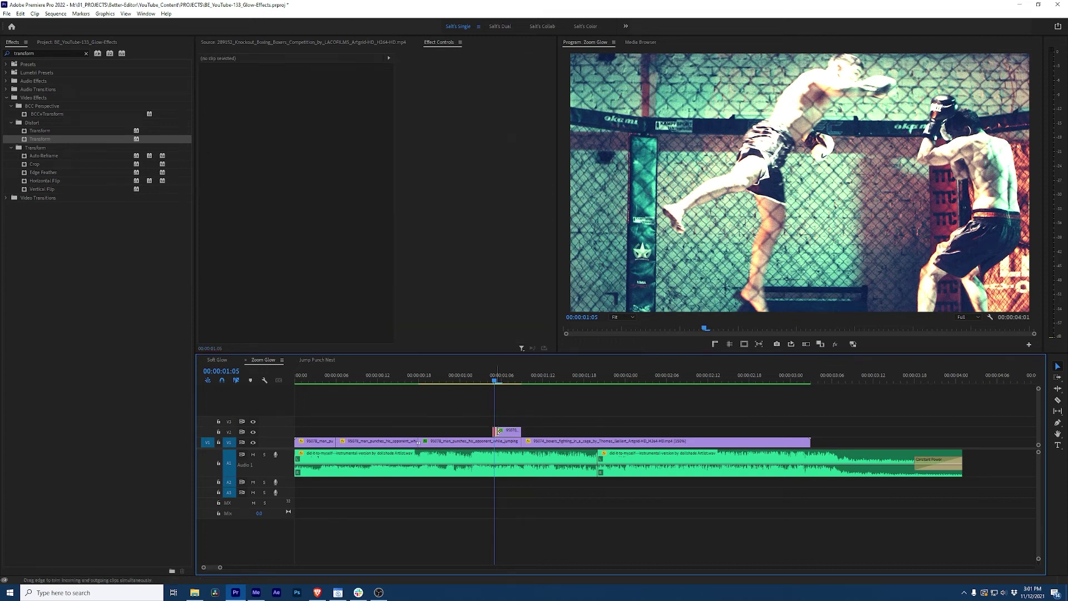
{"action": "key", "text": "ctrl+d"}
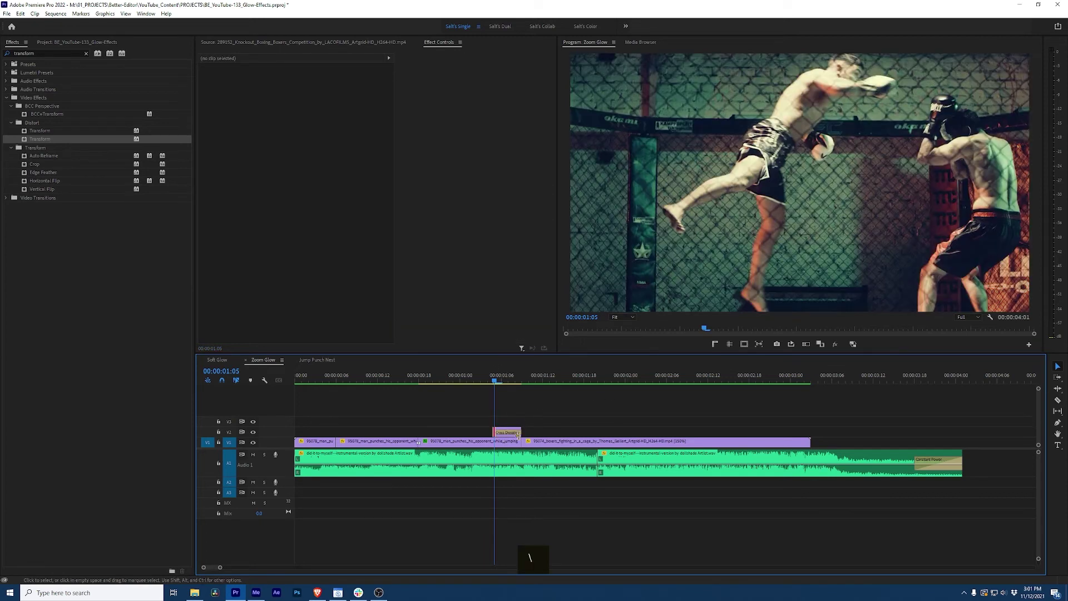
{"action": "double_click", "coordinate": [518, 433]}
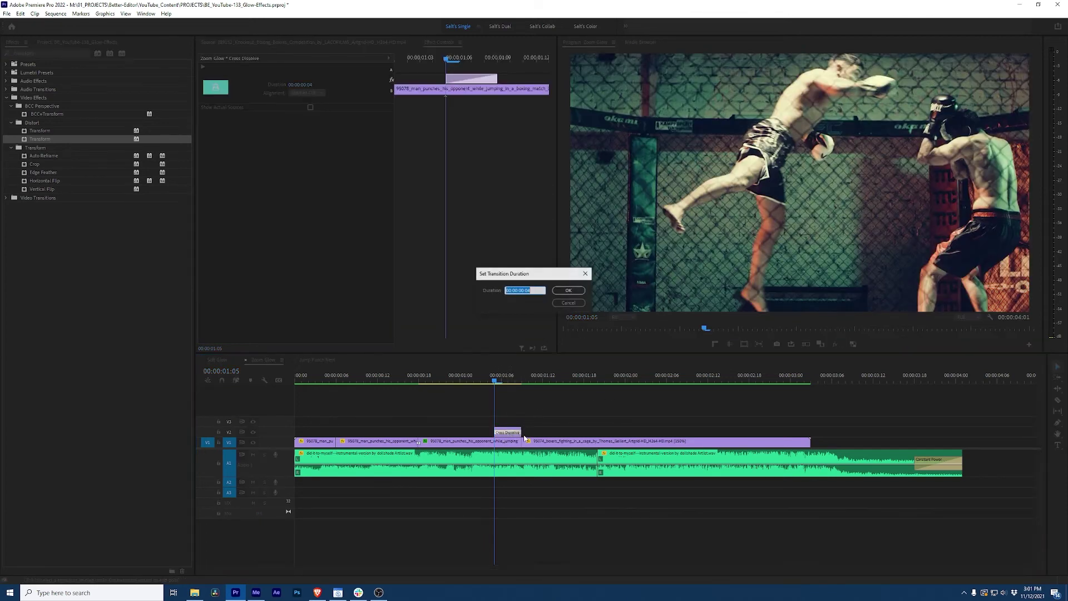
{"action": "type", "text": "3"}
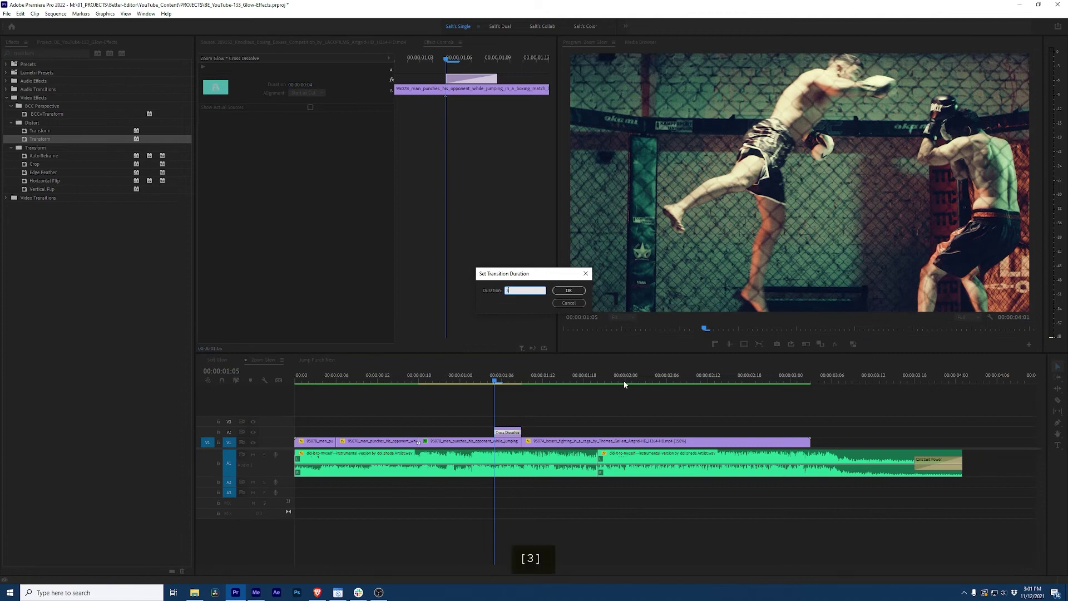
{"action": "key", "text": "Return"}
- Preview the glow flash, then park at 00:00:01:09 with the boxers-fighting clip selected
{"action": "left_click", "coordinate": [453, 390]}
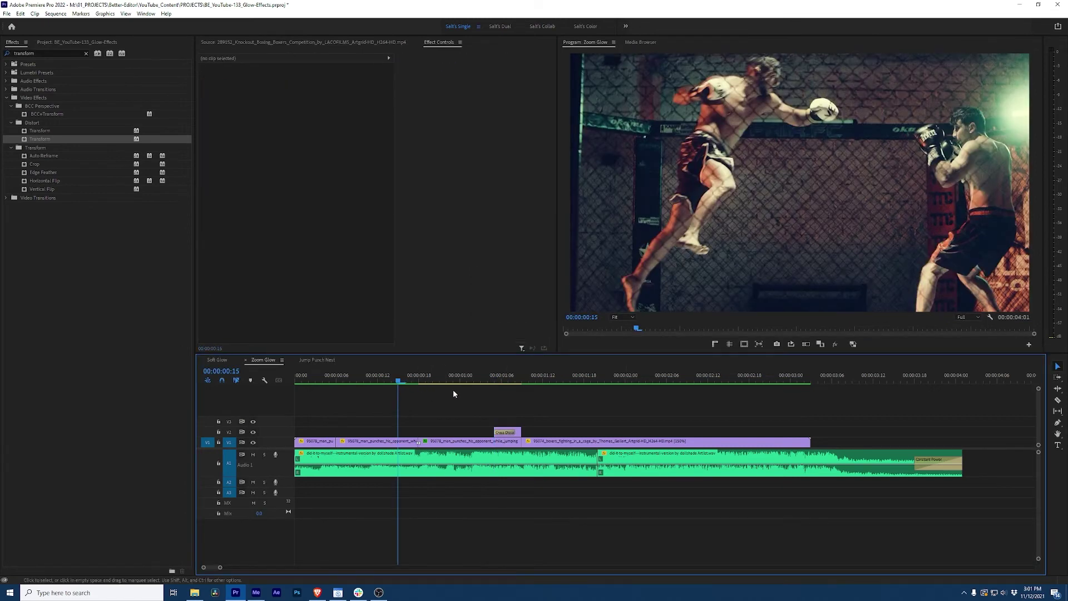
{"action": "key", "text": "space"}
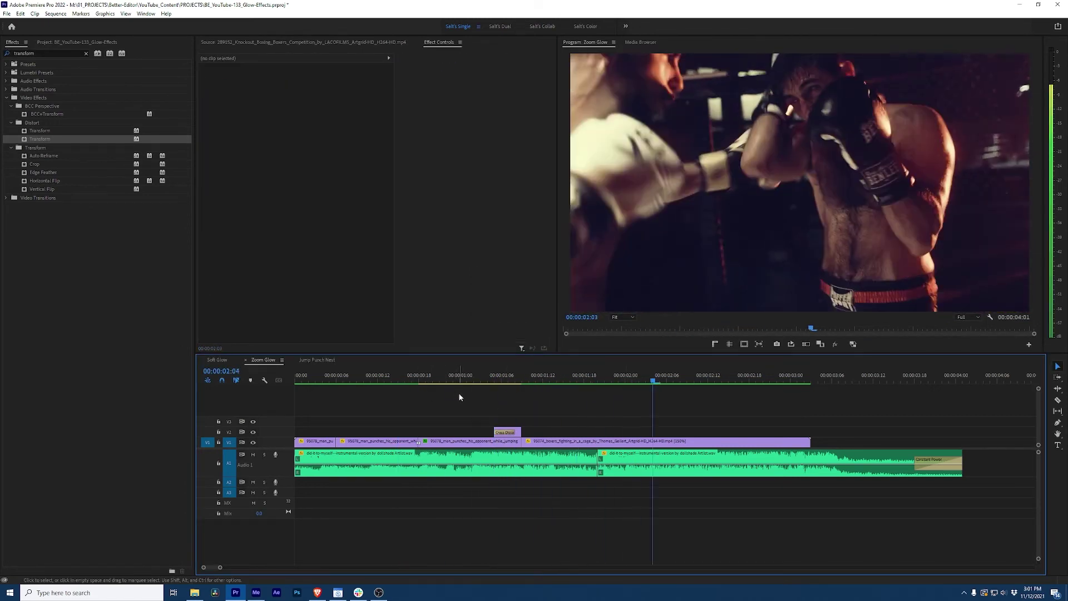
{"action": "key", "text": "space"}
{"action": "key", "text": "space"}
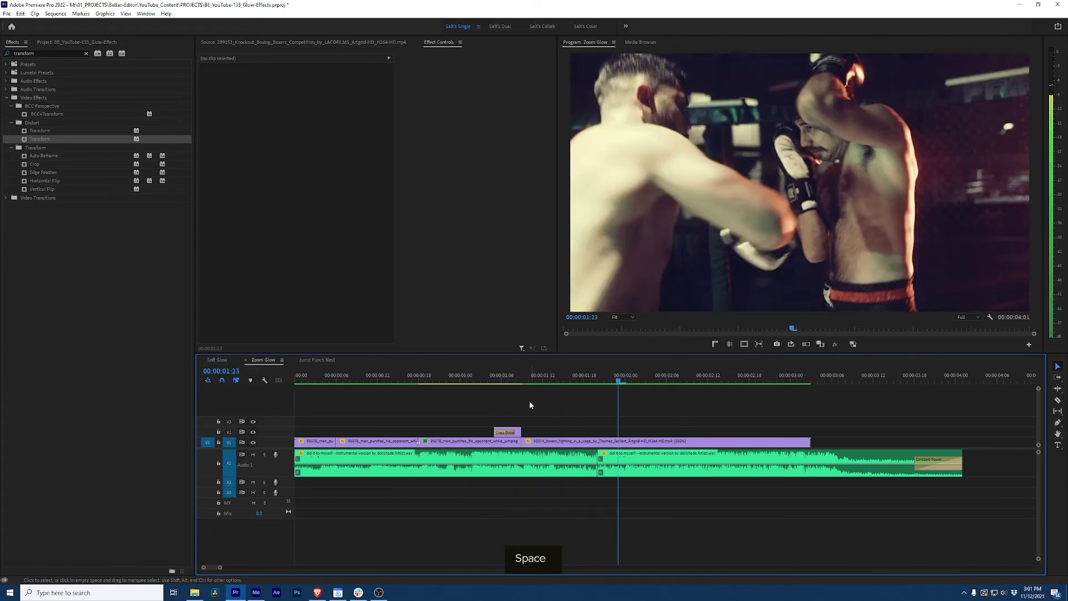
{"action": "left_click", "coordinate": [523, 378]}
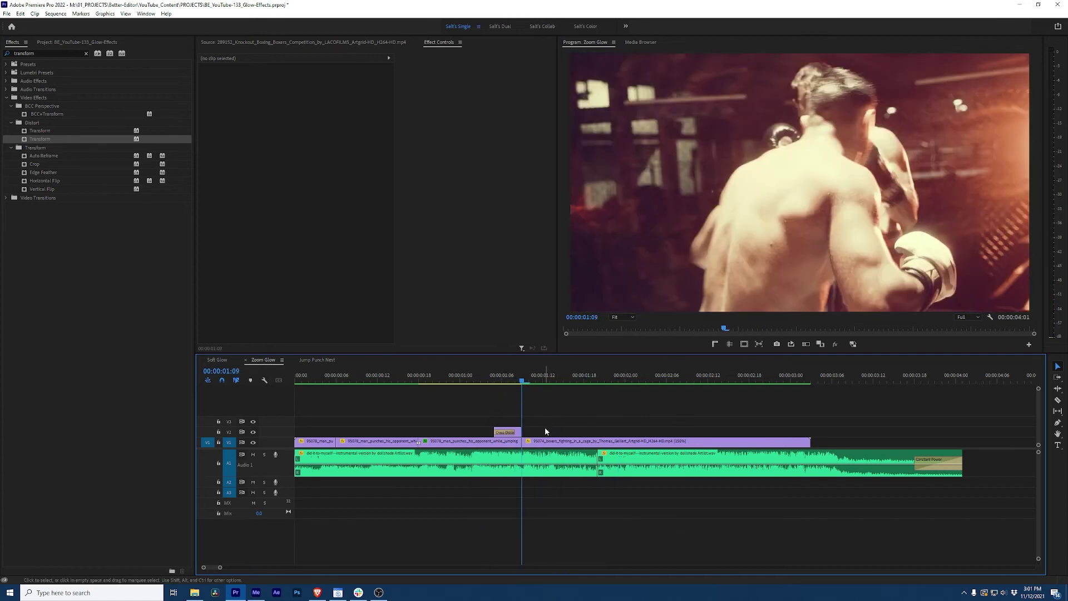
{"action": "left_click", "coordinate": [554, 442]}
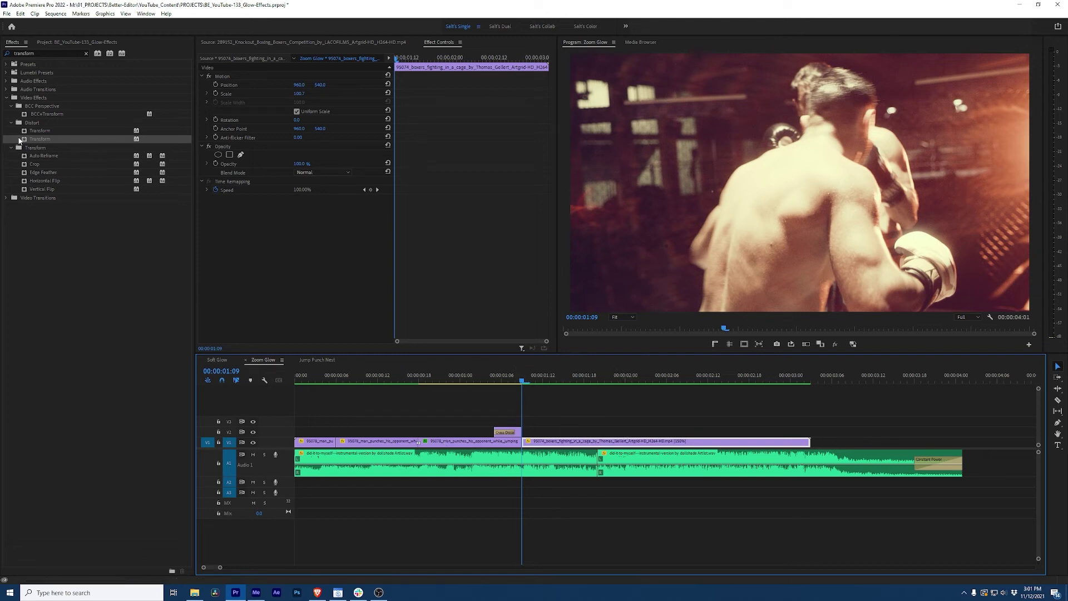
- Apply Transform to the boxers-fighting clip, trying Scale 200 then undoing it
{"action": "left_click_drag", "start_coordinate": [40, 138], "coordinate": [279, 246]}
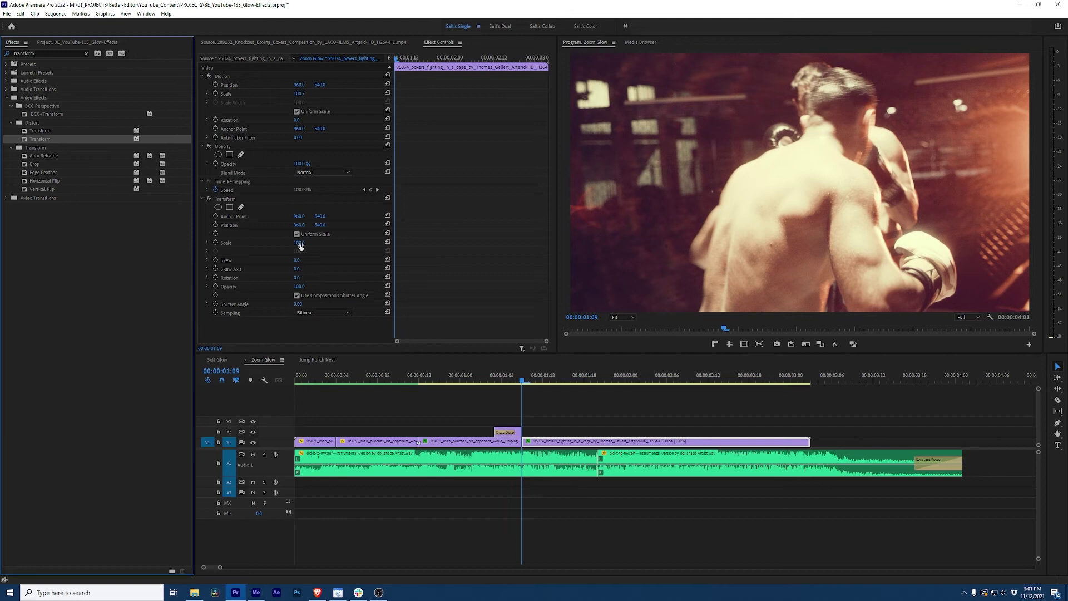
{"action": "left_click", "coordinate": [298, 243]}
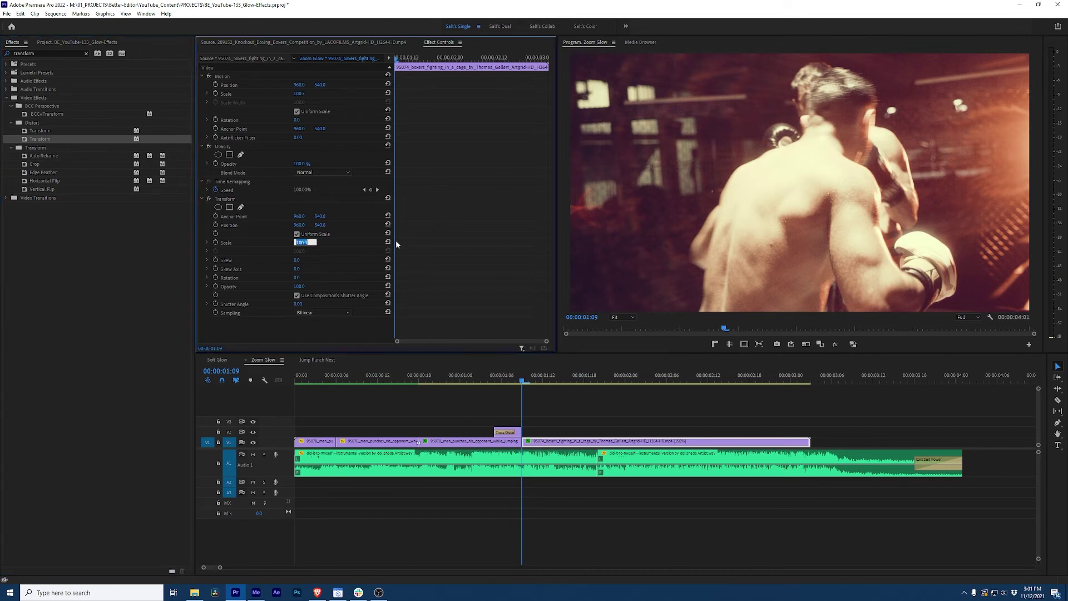
{"action": "type", "text": "200"}
{"action": "key", "text": "Return"}
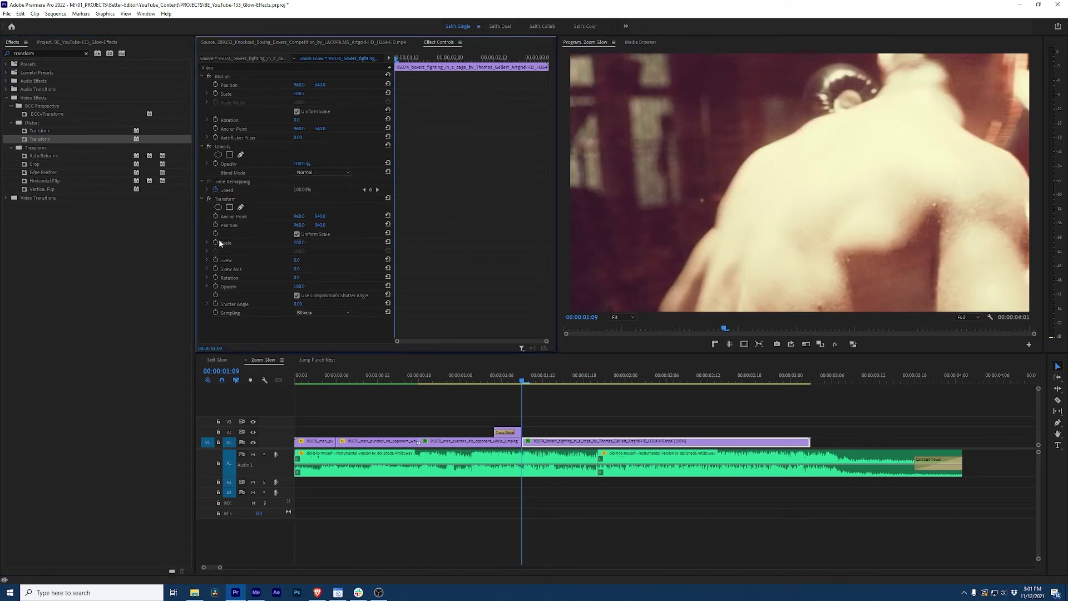
{"action": "key", "text": "ctrl+z"}
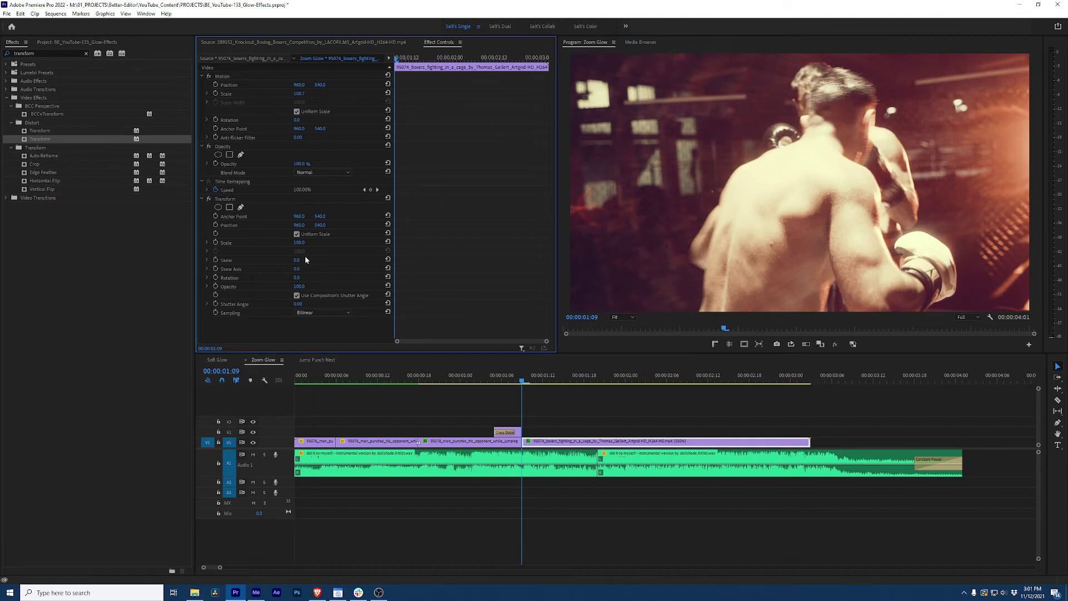
- Keyframe Transform Scale from 100 to 120 one frame later, with Ease In and a sharpened speed curve
{"action": "left_click", "coordinate": [223, 242]}
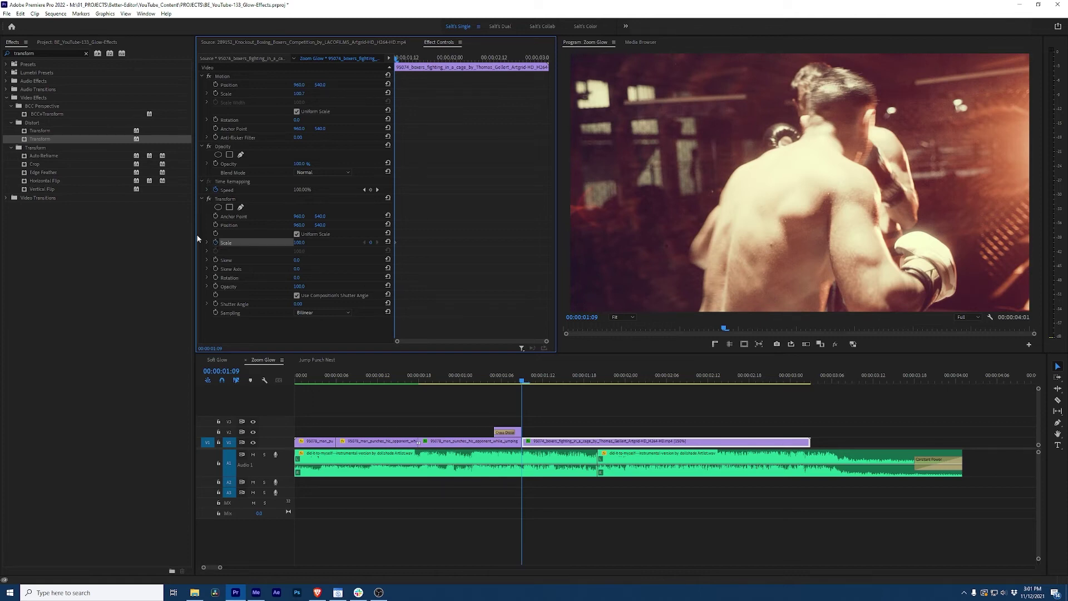
{"action": "key", "text": "Right"}
{"action": "key", "text": "Right"}
{"action": "key", "text": "Right"}
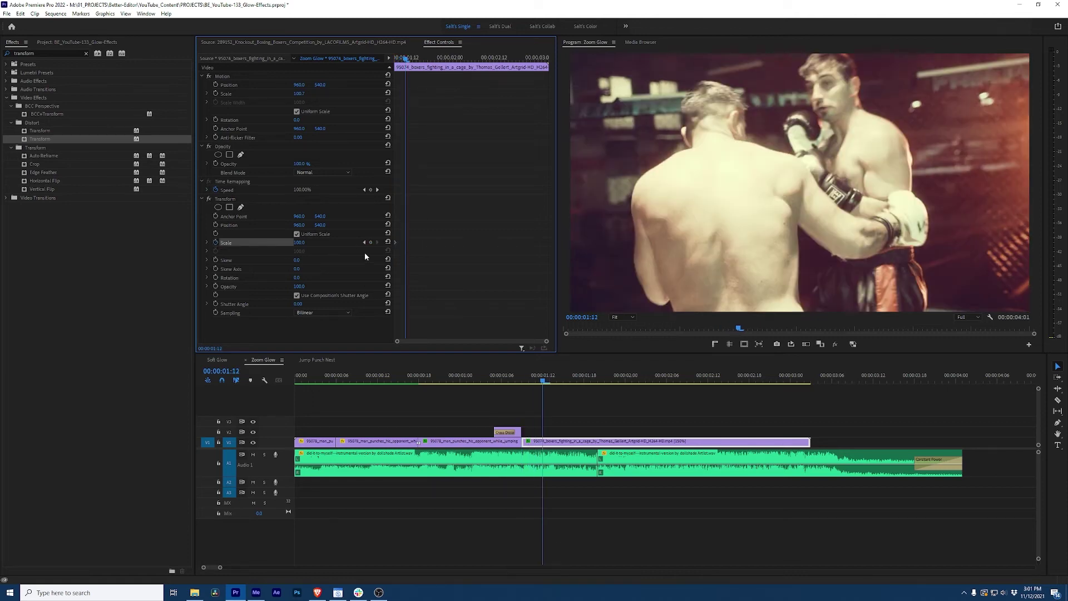
{"action": "left_click", "coordinate": [299, 244]}
{"action": "type", "text": "120"}
{"action": "key", "text": "Return"}
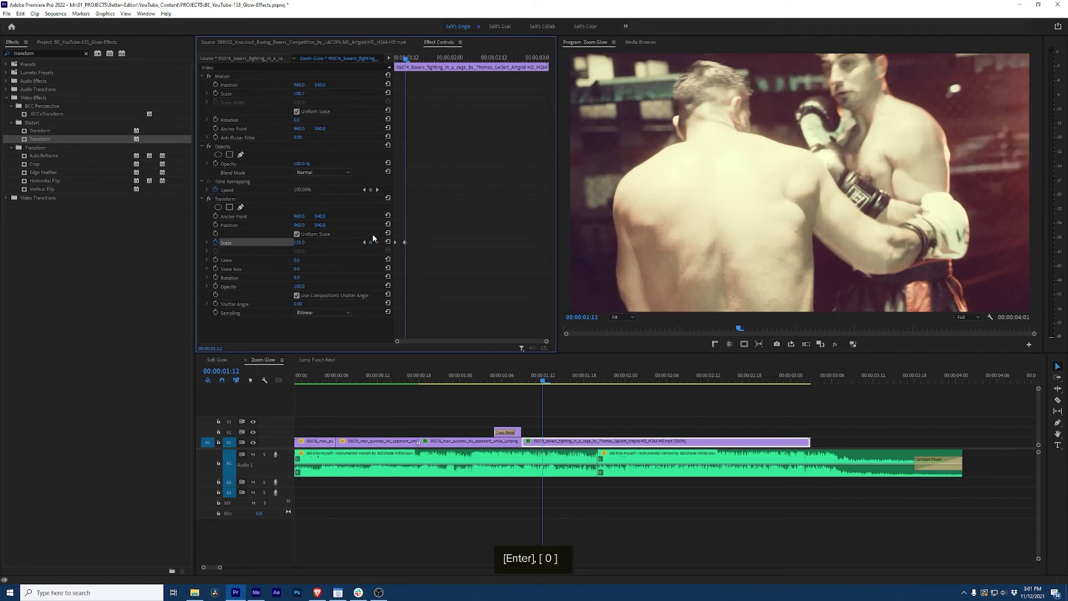
{"action": "right_click", "coordinate": [405, 243]}
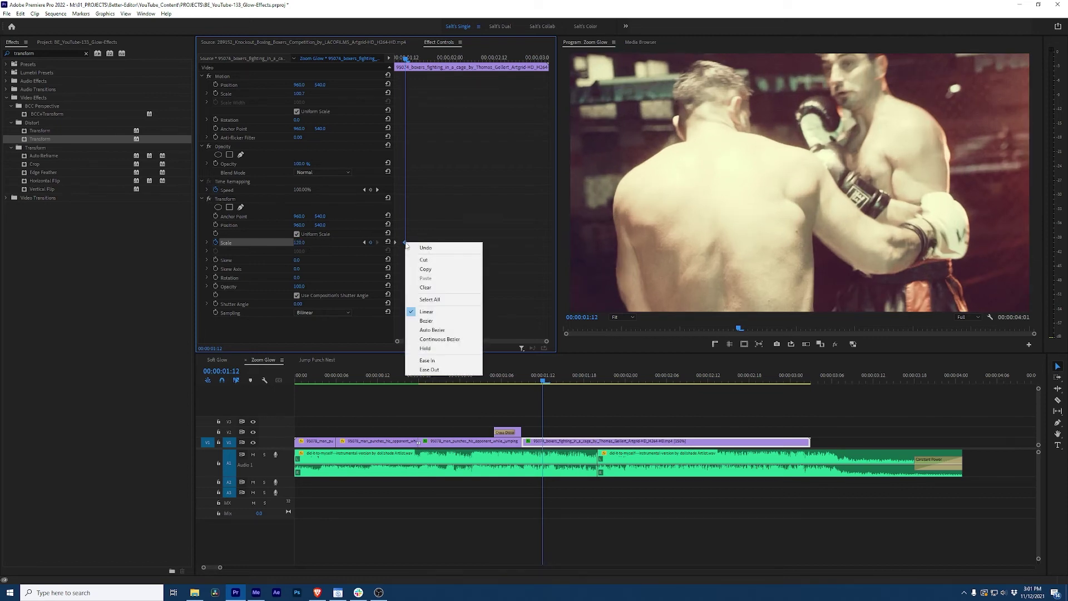
{"action": "left_click", "coordinate": [461, 362]}
{"action": "left_click", "coordinate": [208, 243]}
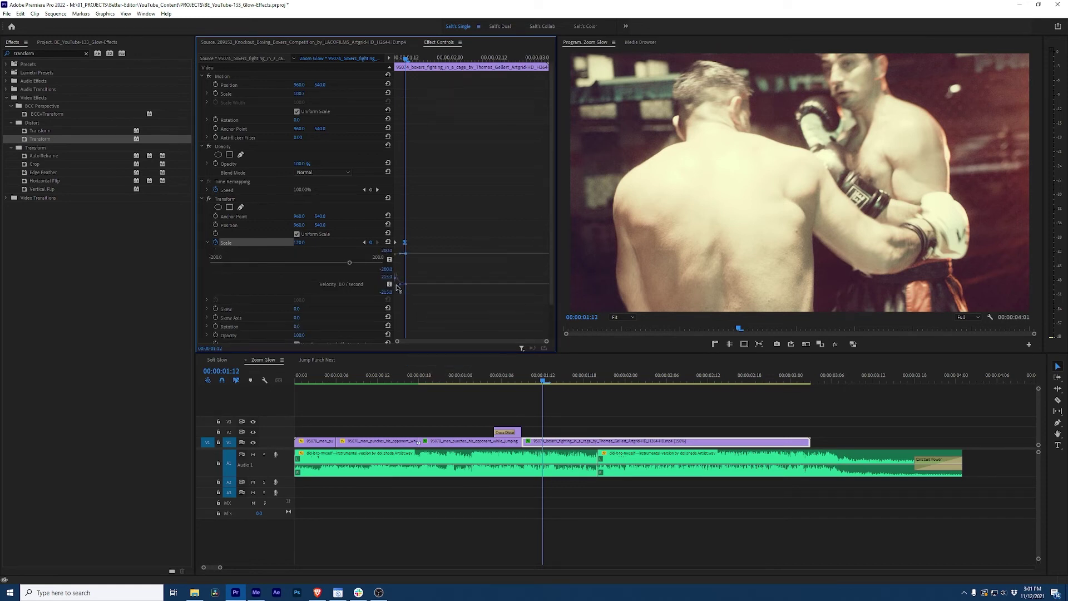
{"action": "left_click_drag", "start_coordinate": [397, 289], "coordinate": [410, 289]}
{"action": "left_click", "coordinate": [208, 243]}
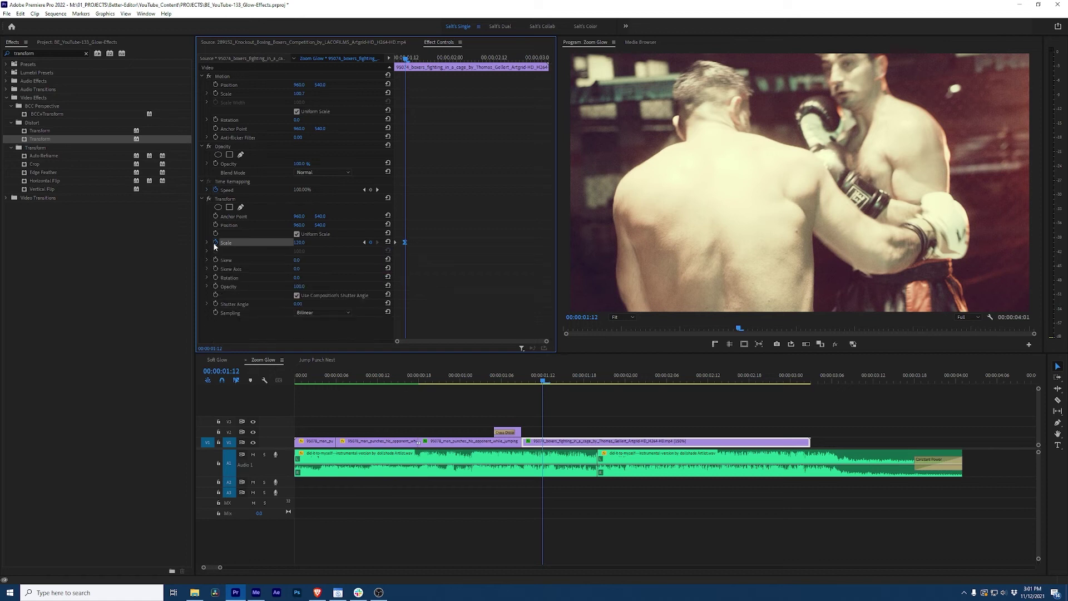
- Give the Transform its own 360 shutter angle and play back the blurred zoom
{"action": "left_click", "coordinate": [302, 297]}
{"action": "left_click", "coordinate": [301, 303]}
{"action": "type", "text": "360"}
{"action": "key", "text": "Return"}
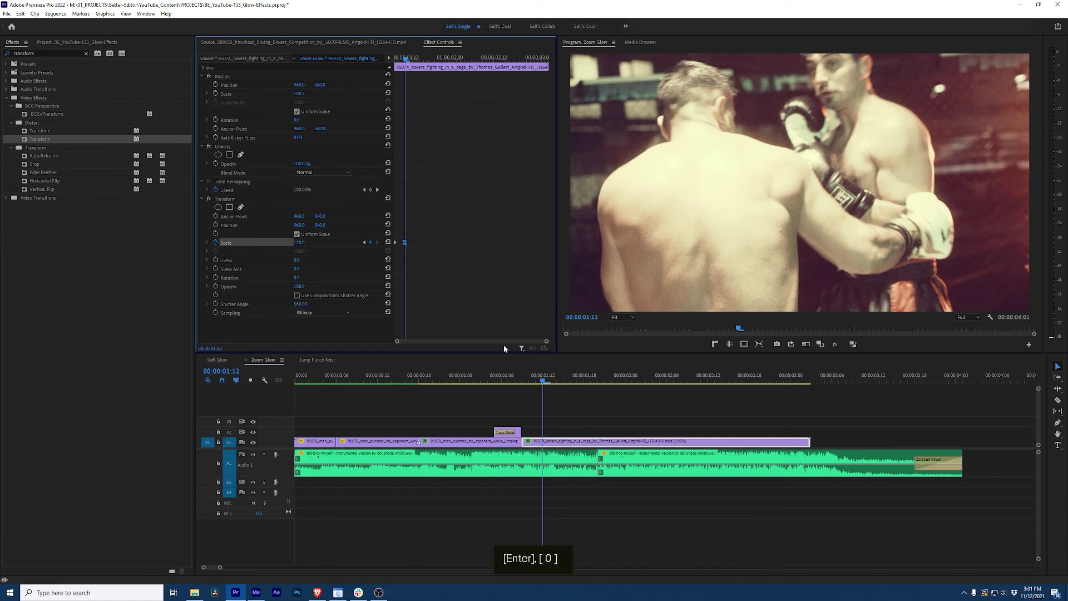
{"action": "mouse_move", "coordinate": [523, 383]}
{"action": "left_mouse_down"}
{"action": "mouse_move", "coordinate": [468, 381]}
{"action": "mouse_move", "coordinate": [565, 382]}
{"action": "mouse_move", "coordinate": [479, 381]}
{"action": "mouse_move", "coordinate": [515, 381]}
{"action": "left_mouse_up"}
{"action": "key", "text": "space"}
- Return the playhead to 00:00:01:10 and delete the Transform effect from the boxers clip
{"action": "left_click", "coordinate": [476, 381]}
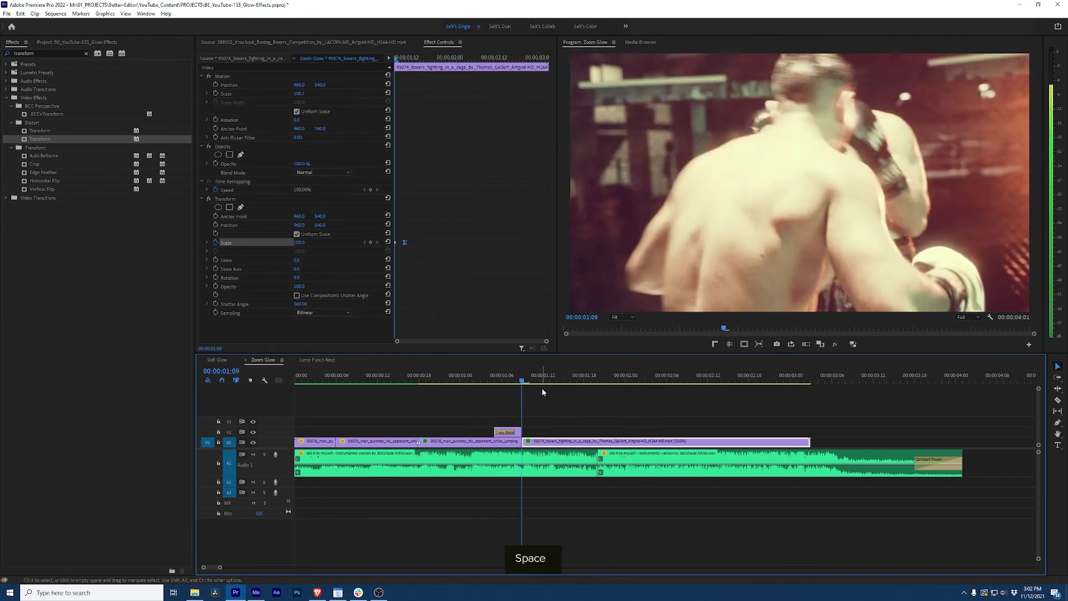
{"action": "left_click_drag", "start_coordinate": [558, 382], "coordinate": [528, 383]}
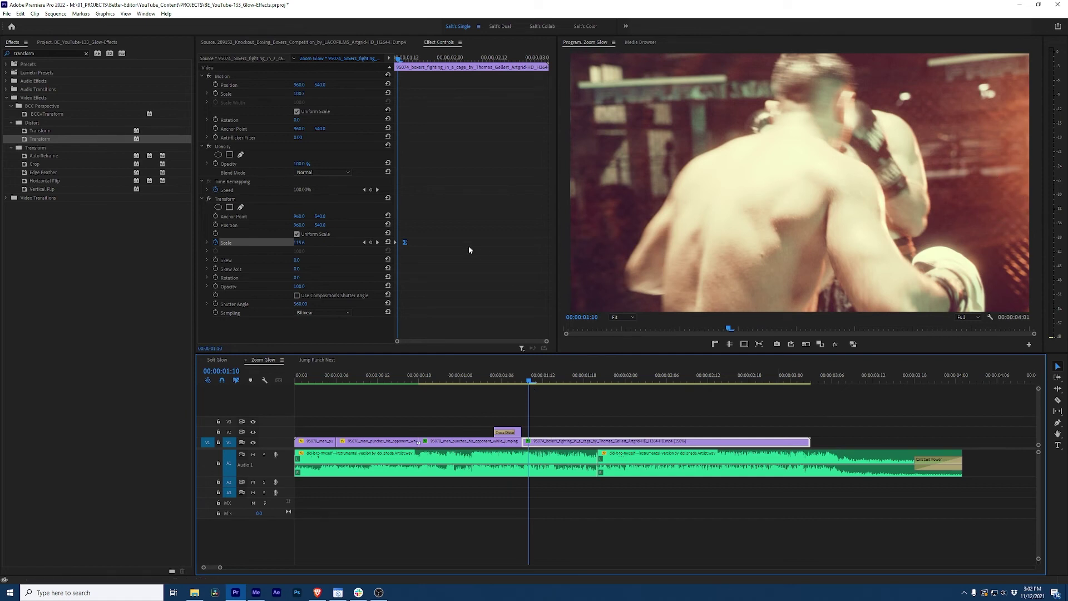
{"action": "left_click", "coordinate": [562, 407]}
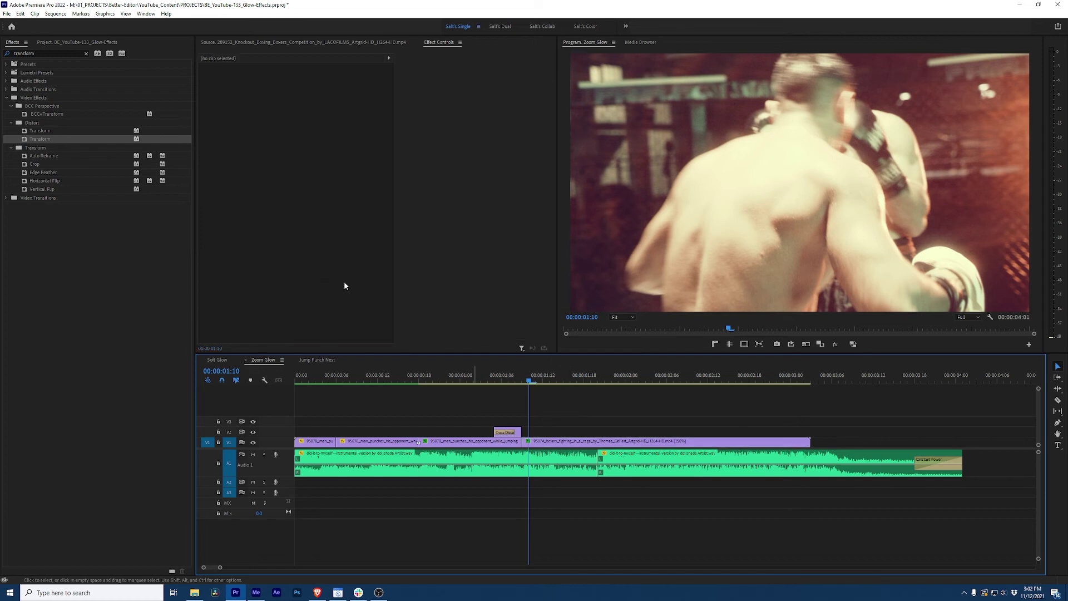
{"action": "left_click", "coordinate": [558, 441]}
{"action": "left_click", "coordinate": [227, 199]}
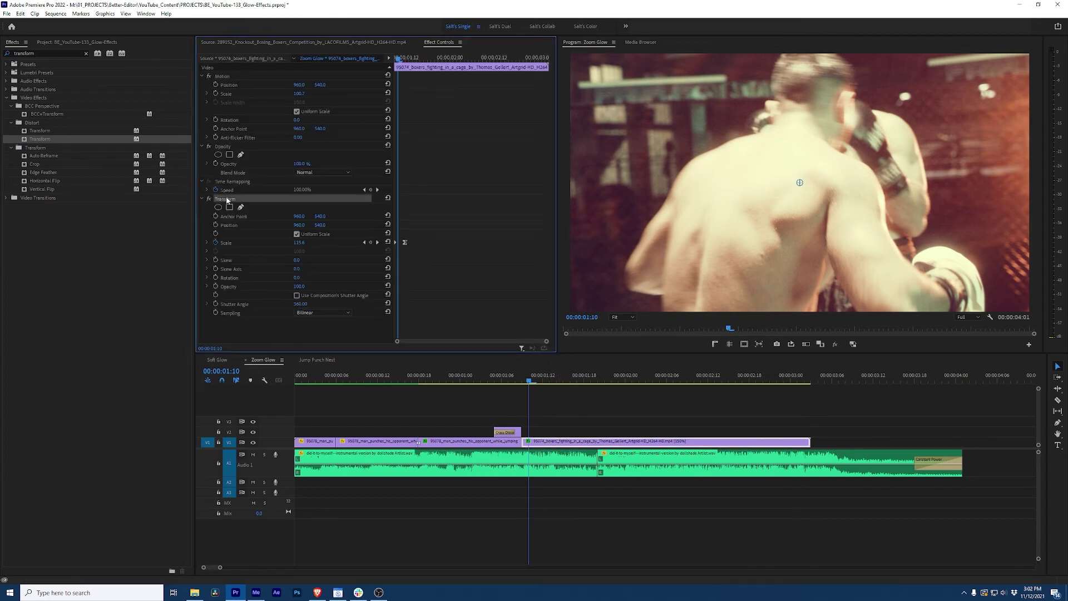
{"action": "key", "text": "Delete"}
{"action": "left_click", "coordinate": [563, 406]}
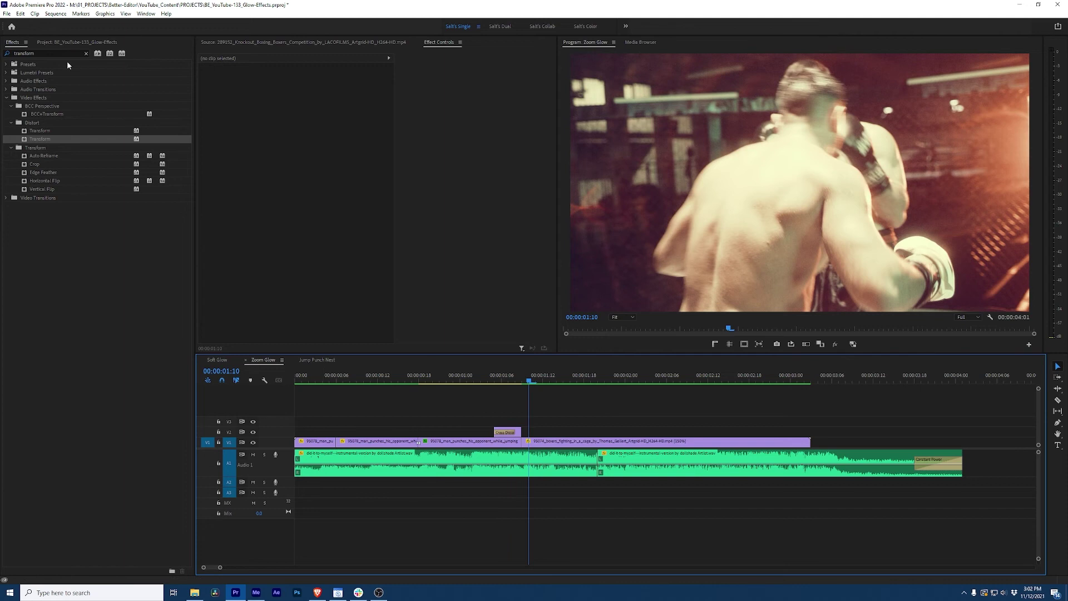
- Drag an Adjustment Layer from the project bin onto V2 above the boxers clip
{"action": "left_click", "coordinate": [63, 43]}
{"action": "left_click_drag", "start_coordinate": [183, 226], "coordinate": [561, 421]}
{"action": "left_click", "coordinate": [583, 432]}
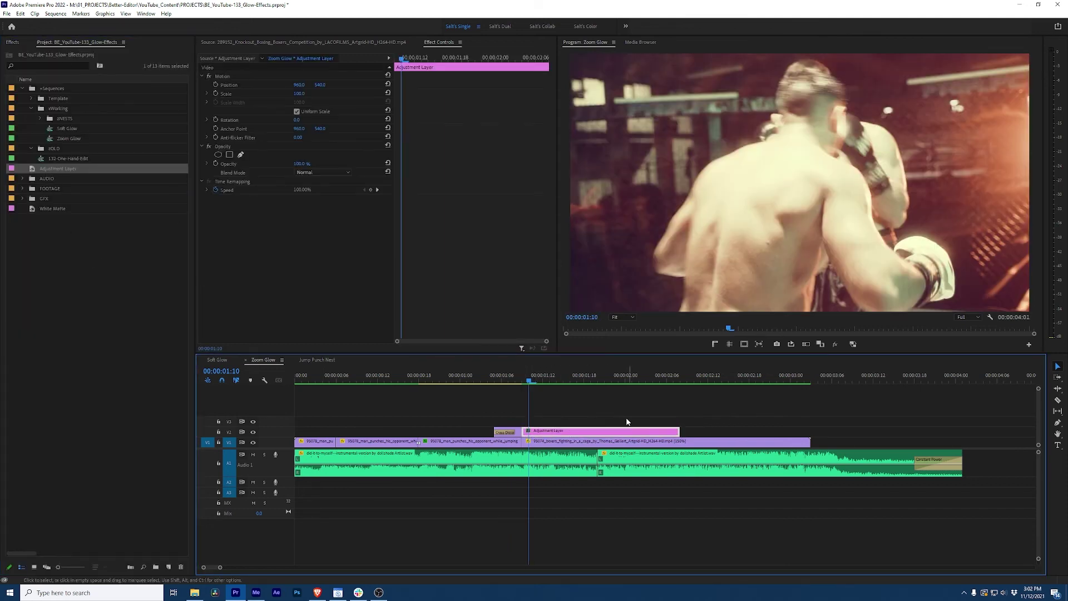
- Apply the Transform effect to the adjustment layer
{"action": "left_click", "coordinate": [12, 42]}
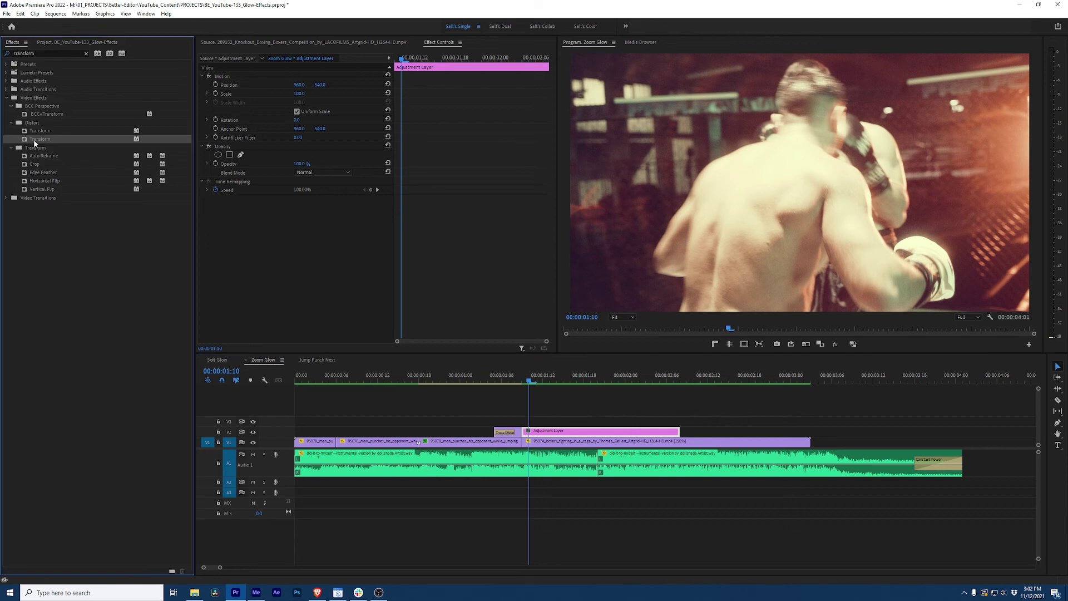
{"action": "left_click_drag", "start_coordinate": [24, 142], "coordinate": [400, 312]}
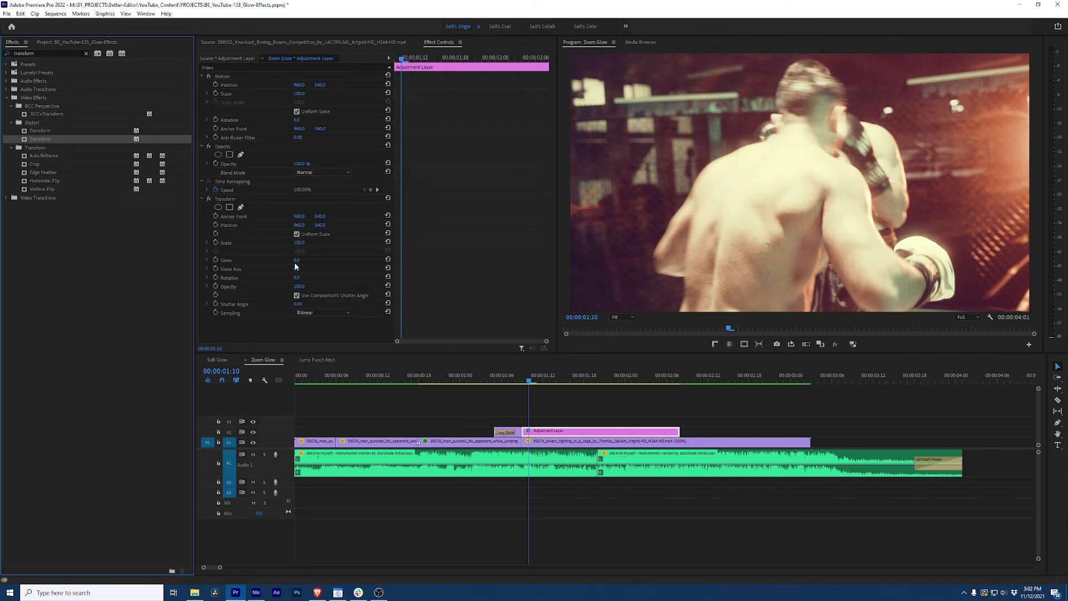
{"action": "left_click", "coordinate": [361, 68]}
- Keyframe the adjustment layer's Scale from 100 to 120 over three frames, eased with a lengthened velocity curve
{"action": "key", "text": "Left"}
{"action": "left_click", "coordinate": [223, 242]}
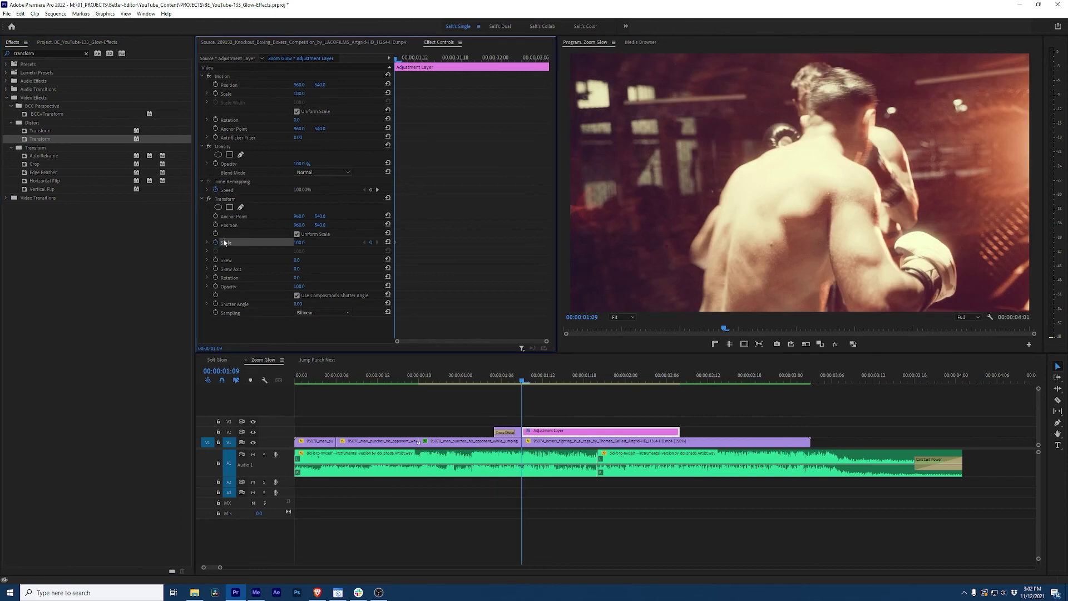
{"action": "key", "text": "Right"}
{"action": "key", "text": "Right"}
{"action": "key", "text": "Right"}
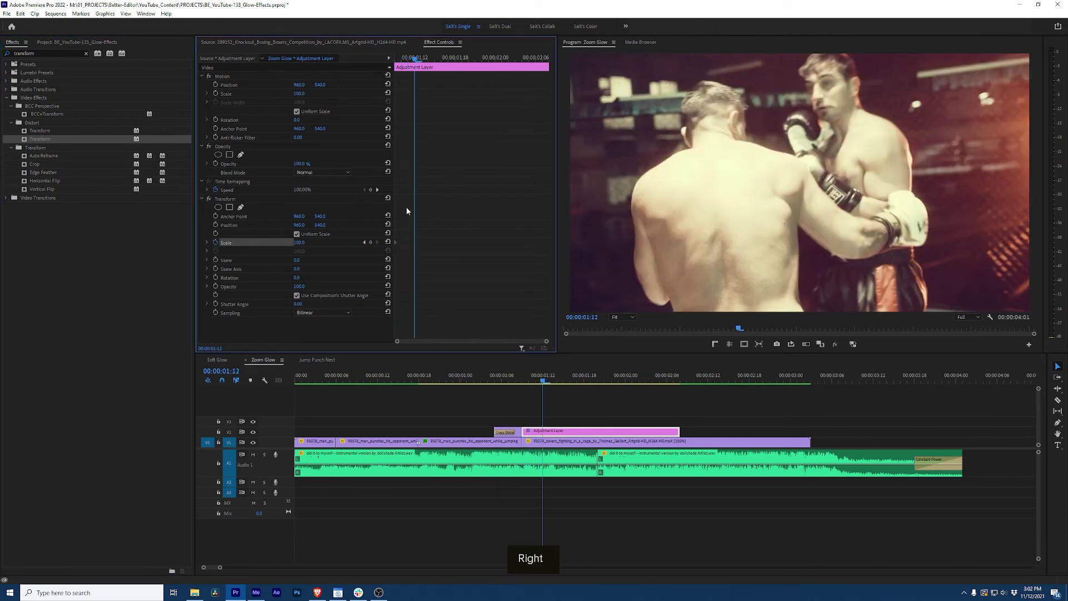
{"action": "left_click", "coordinate": [291, 243]}
{"action": "type", "text": "120"}
{"action": "key", "text": "Return"}
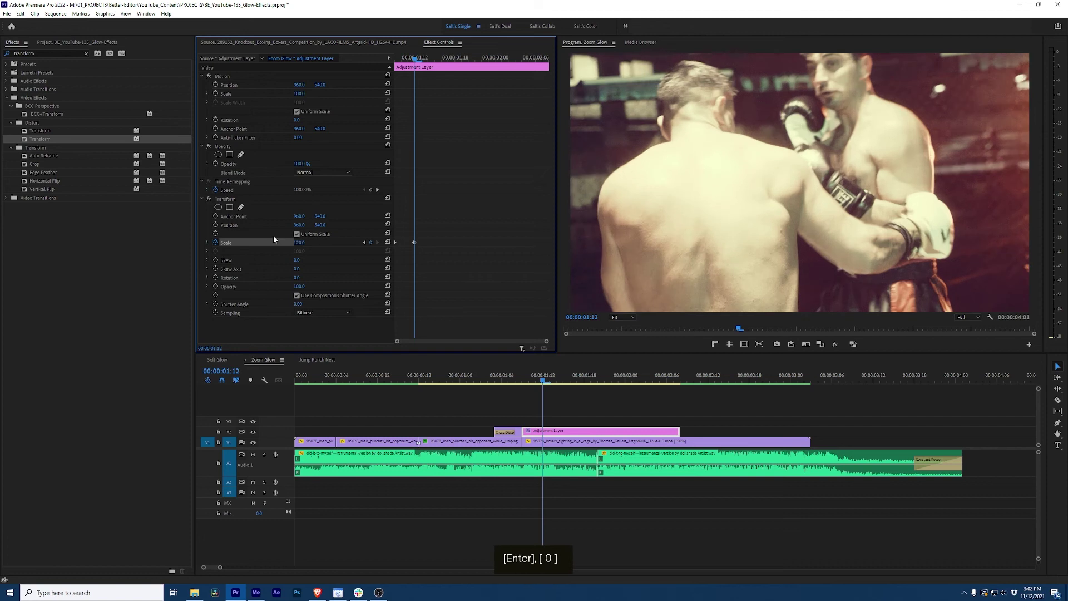
{"action": "right_click", "coordinate": [413, 244]}
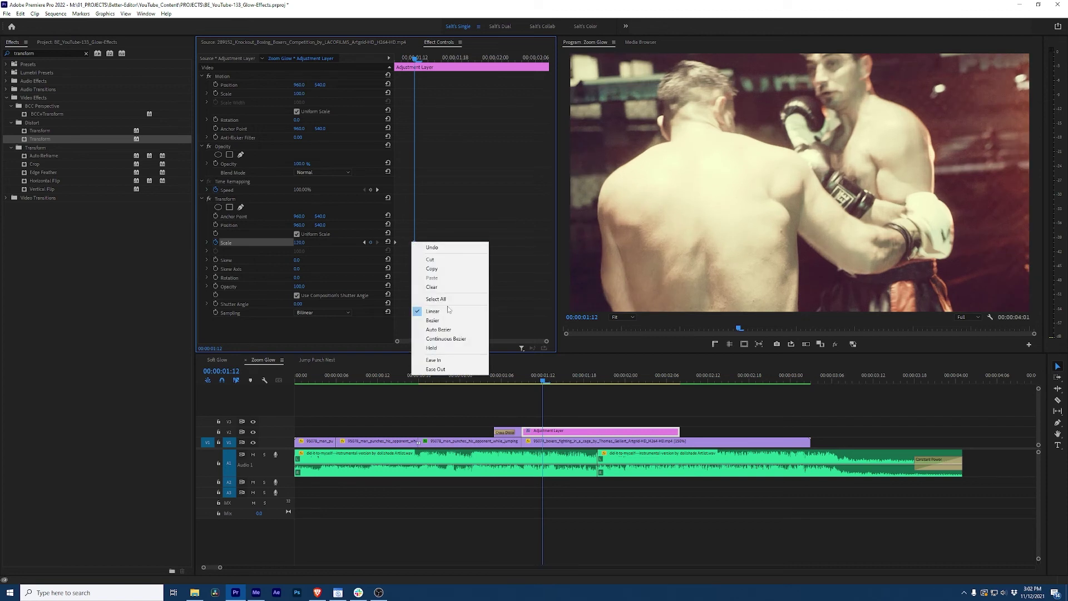
{"action": "left_click", "coordinate": [440, 310]}
{"action": "left_click", "coordinate": [207, 243]}
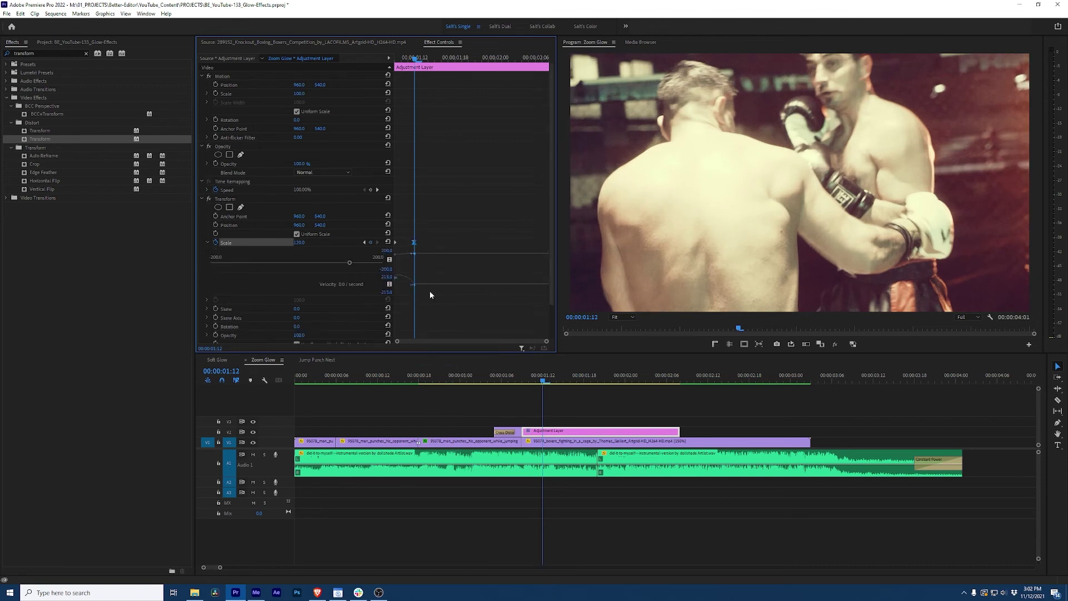
{"action": "left_click_drag", "start_coordinate": [410, 286], "coordinate": [402, 286]}
{"action": "left_click", "coordinate": [208, 242]}
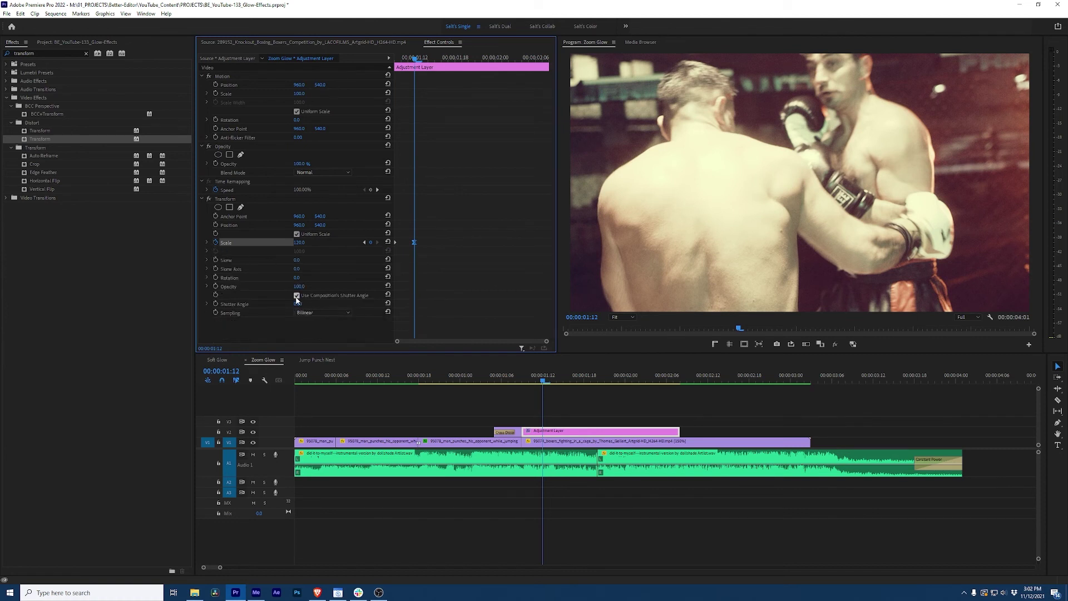
- Set the Transform to its own 360 shutter angle and scrub back to 00:00:01:09
{"action": "left_click", "coordinate": [297, 296]}
{"action": "left_click", "coordinate": [298, 304]}
{"action": "type", "text": "360"}
{"action": "key", "text": "Return"}
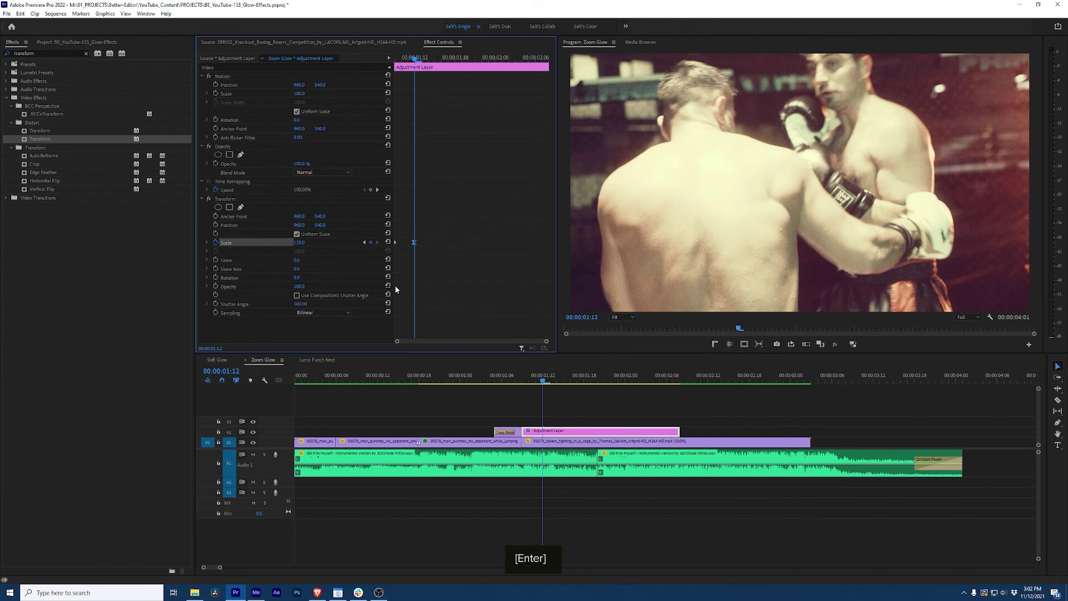
{"action": "left_click", "coordinate": [536, 383]}
{"action": "left_click_drag", "start_coordinate": [536, 383], "coordinate": [523, 388]}
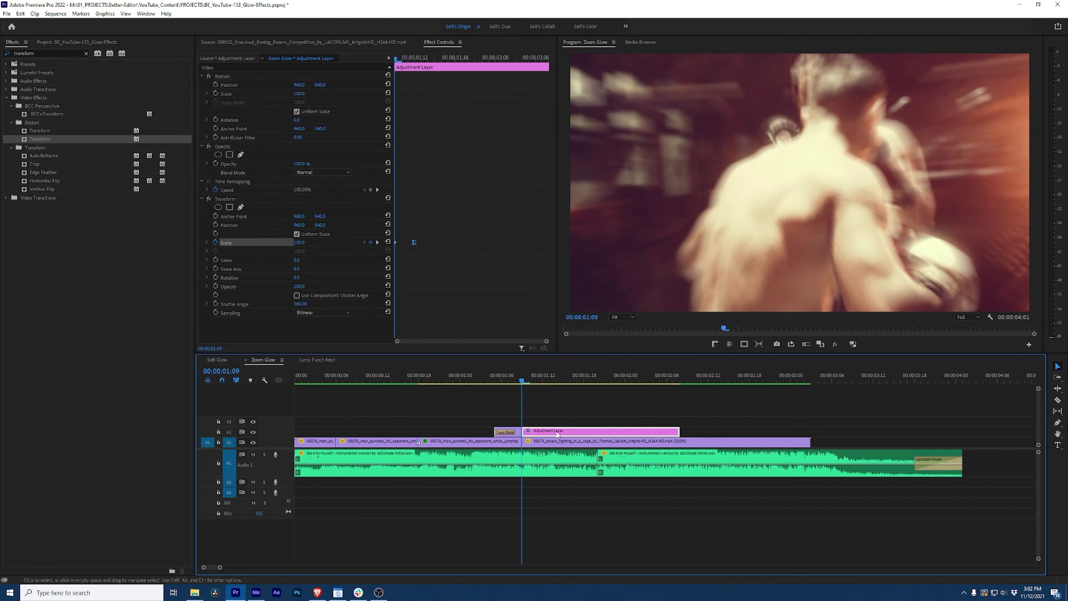
- Review the zoom transition, then lift the adjustment layer from V2 up to V3
{"action": "left_click", "coordinate": [448, 376]}
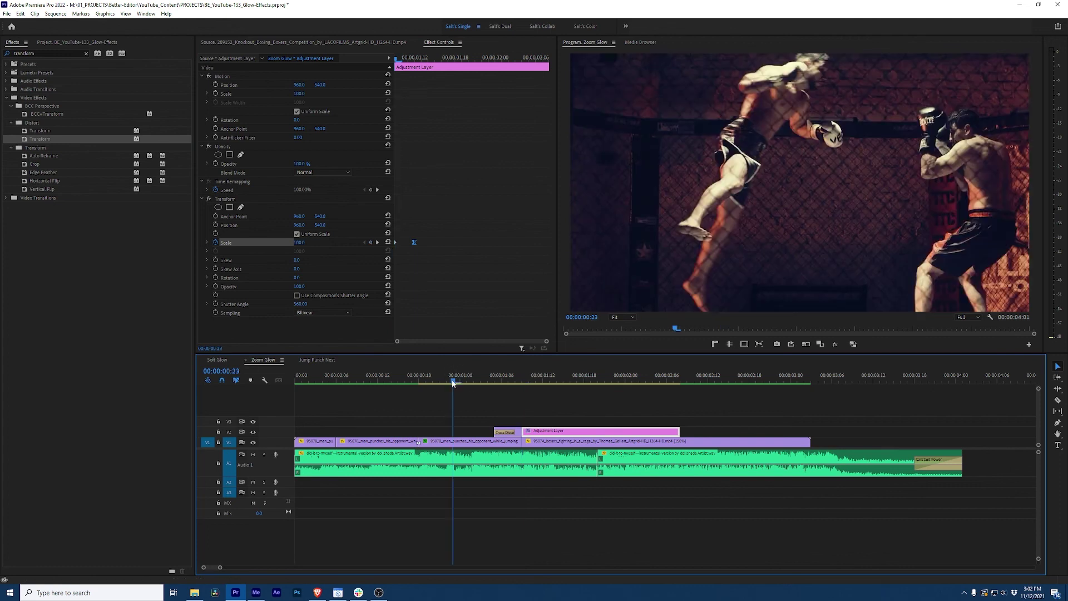
{"action": "key", "text": "space"}
{"action": "left_click_drag", "start_coordinate": [496, 380], "coordinate": [523, 384]}
{"action": "left_click_drag", "start_coordinate": [544, 432], "coordinate": [543, 427]}
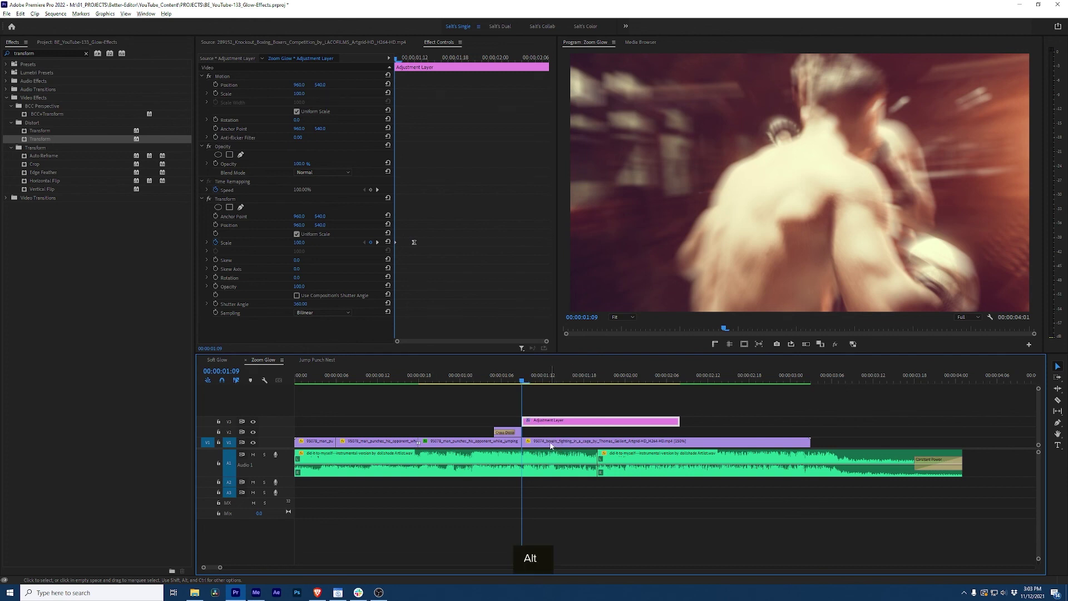
- Duplicate the boxers clip onto V2, trim it to a few frames, and paste a Cross Dissolve onto its start
{"action": "left_click_drag", "start_coordinate": [552, 440], "coordinate": [557, 435]}
{"action": "left_click_drag", "start_coordinate": [810, 433], "coordinate": [551, 435]}
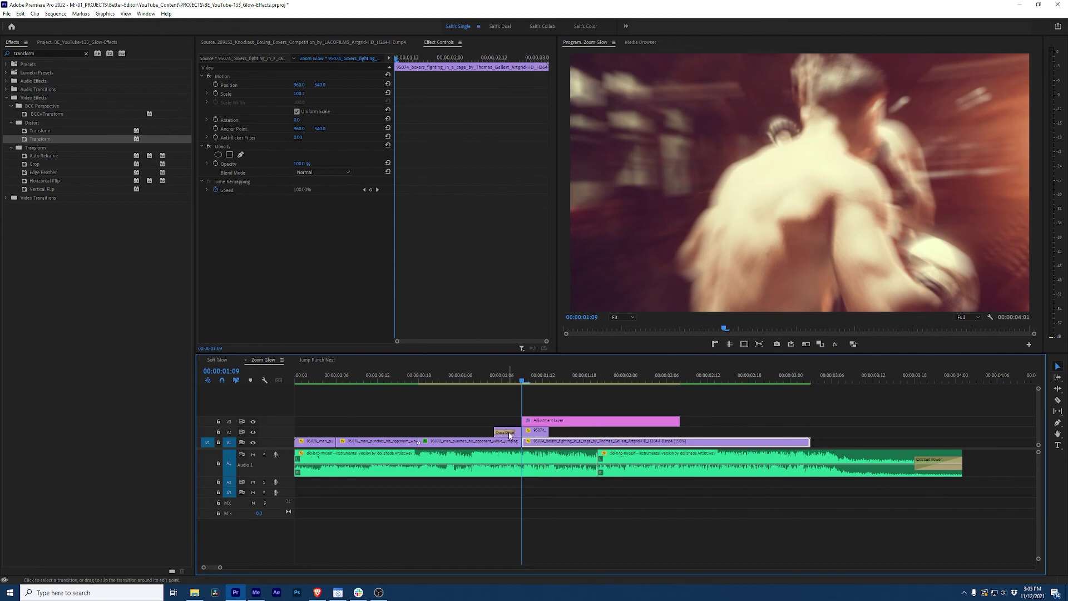
{"action": "key", "text": "ctrl+c"}
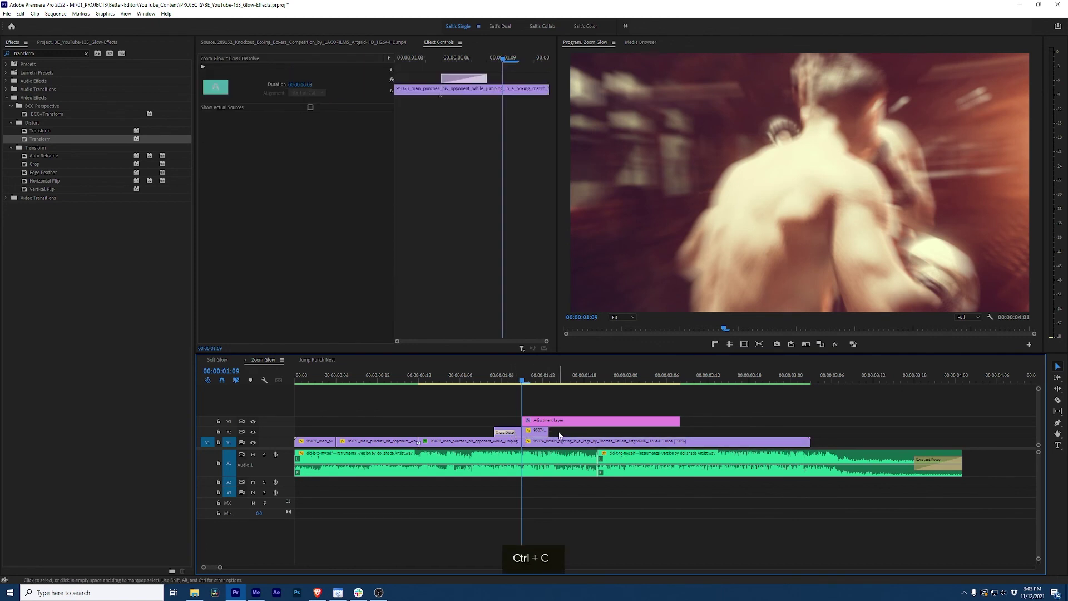
{"action": "left_click", "coordinate": [524, 432]}
{"action": "key", "text": "ctrl+v"}
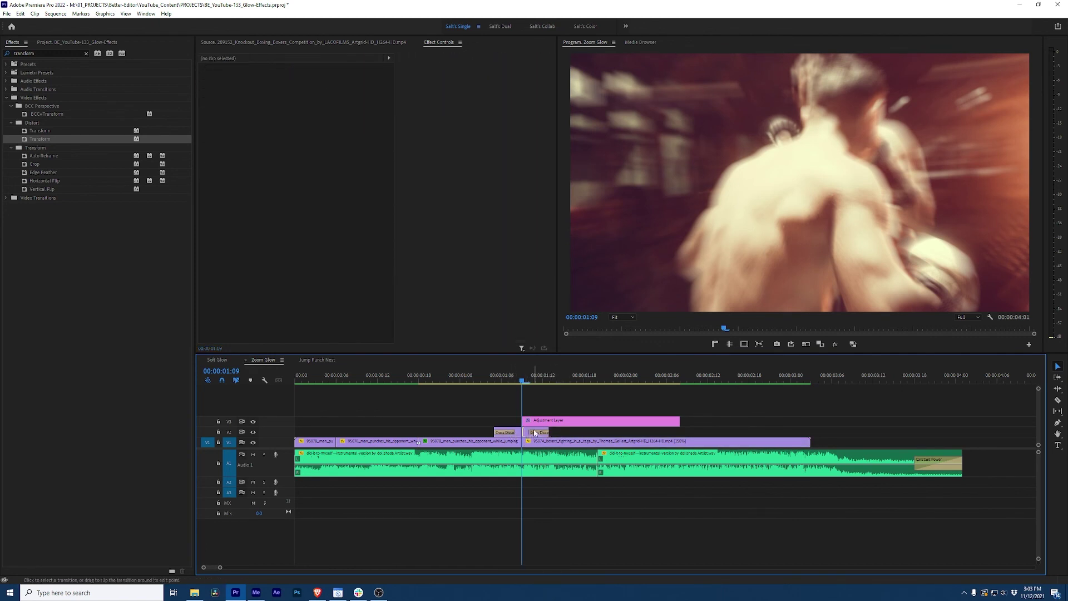
- Set the V2 boxers duplicate's blend mode to Linear Dodge (Add)
{"action": "left_click", "coordinate": [535, 433]}
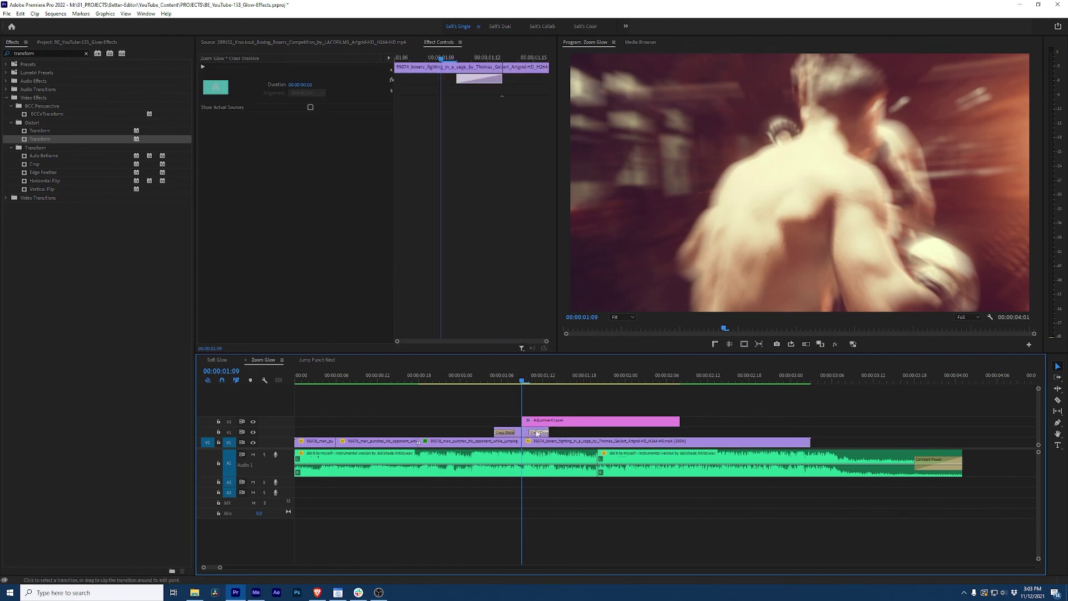
{"action": "left_click", "coordinate": [314, 173]}
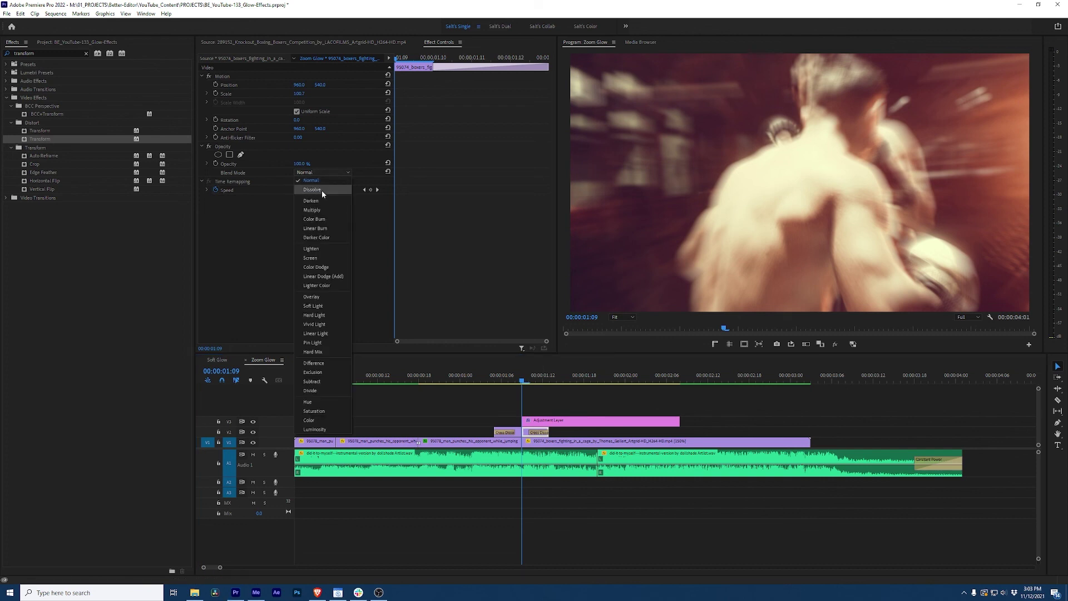
{"action": "left_click", "coordinate": [315, 275]}
- Stretch the V3 adjustment layer to the boxers clip's end and replay the zoom glow
{"action": "left_click", "coordinate": [398, 378]}
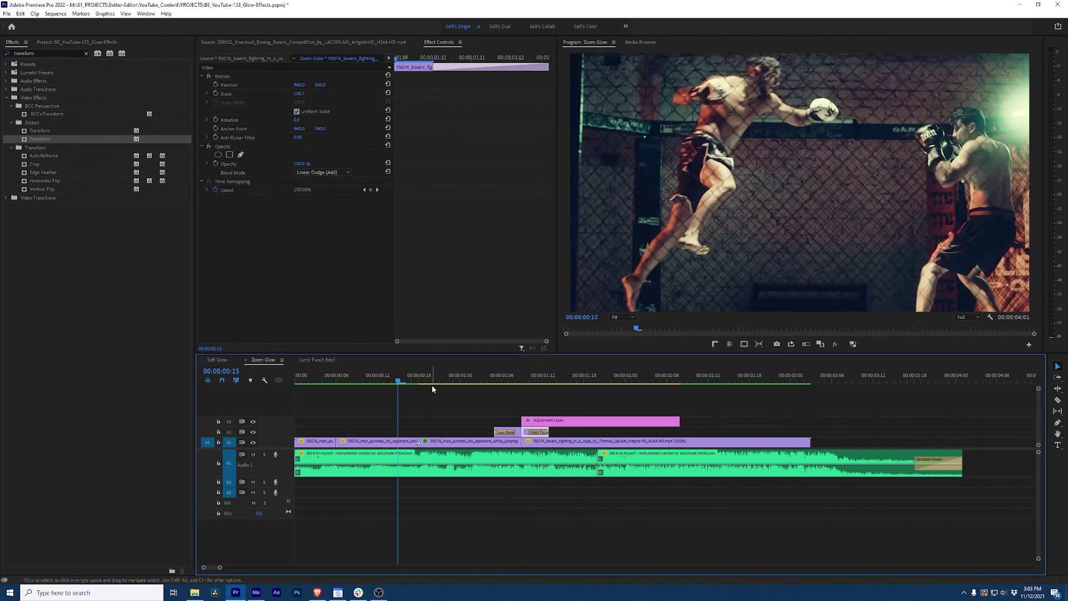
{"action": "key", "text": "space"}
{"action": "key", "text": "space"}
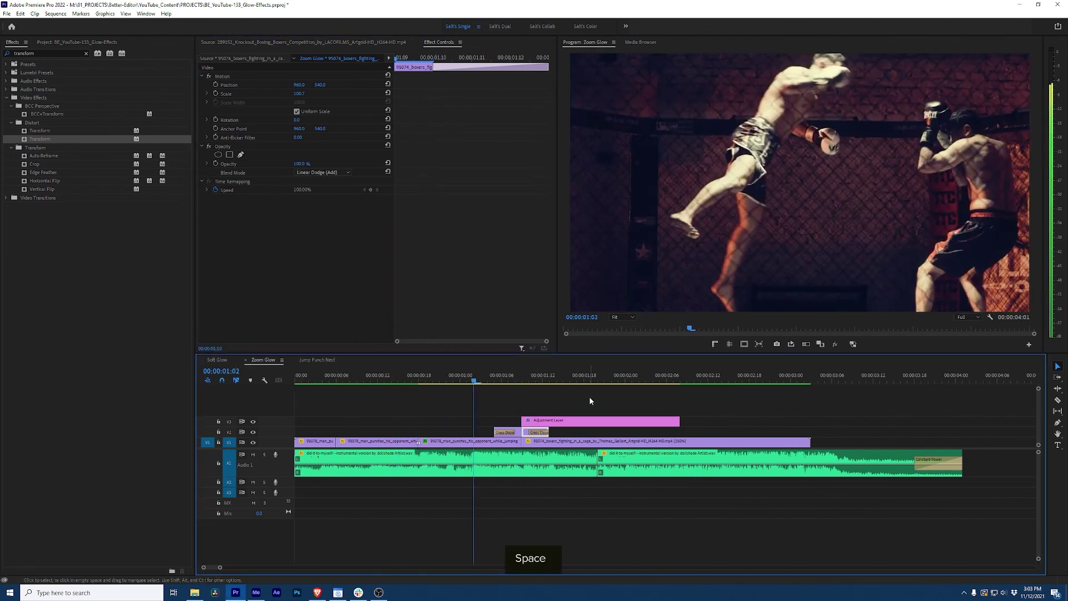
{"action": "left_click_drag", "start_coordinate": [685, 423], "coordinate": [810, 423]}
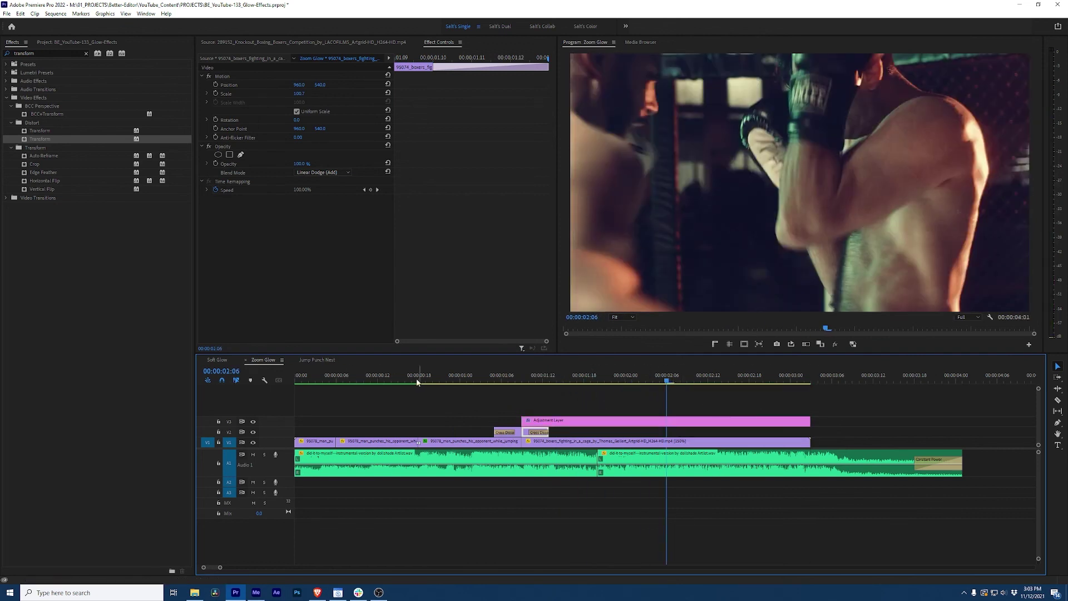
{"action": "left_click", "coordinate": [364, 378]}
{"action": "left_click", "coordinate": [386, 406]}
{"action": "key", "text": "space"}
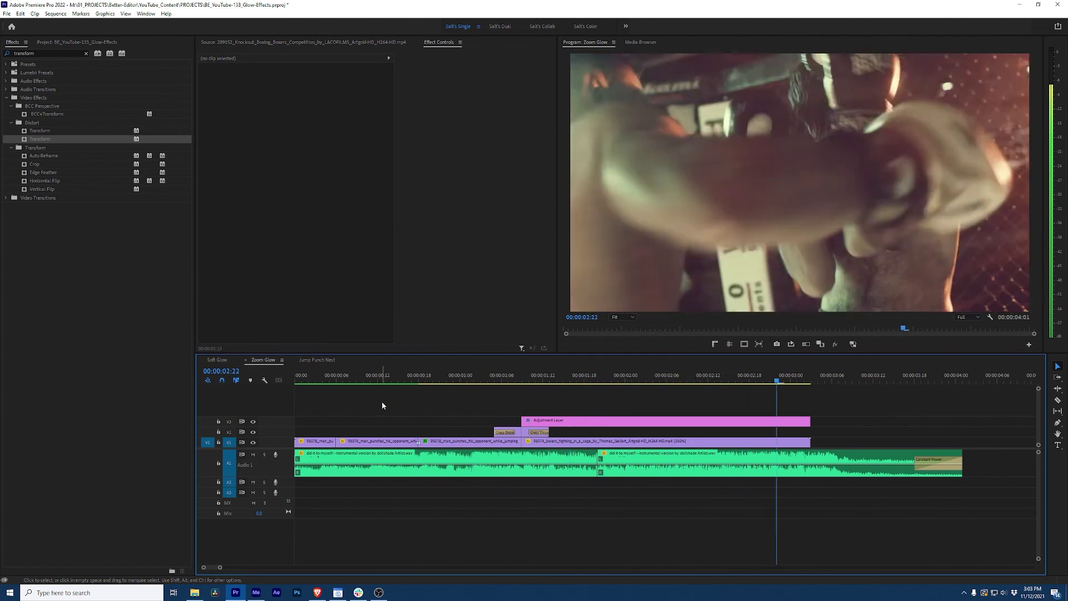
{"action": "key", "text": "space"}
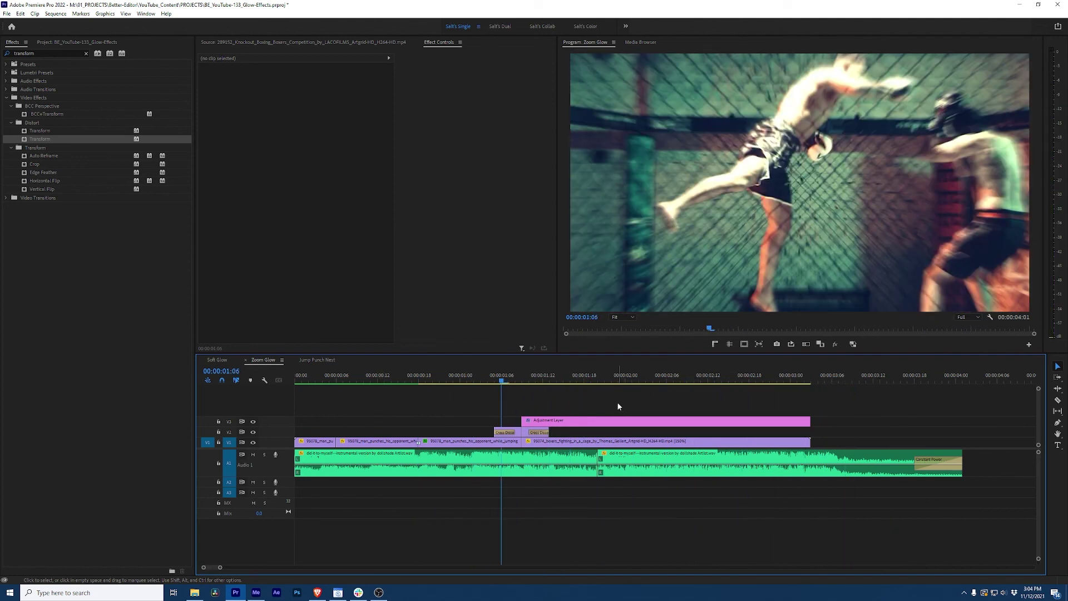
{"action": "left_click_drag", "start_coordinate": [526, 380], "coordinate": [593, 380]}
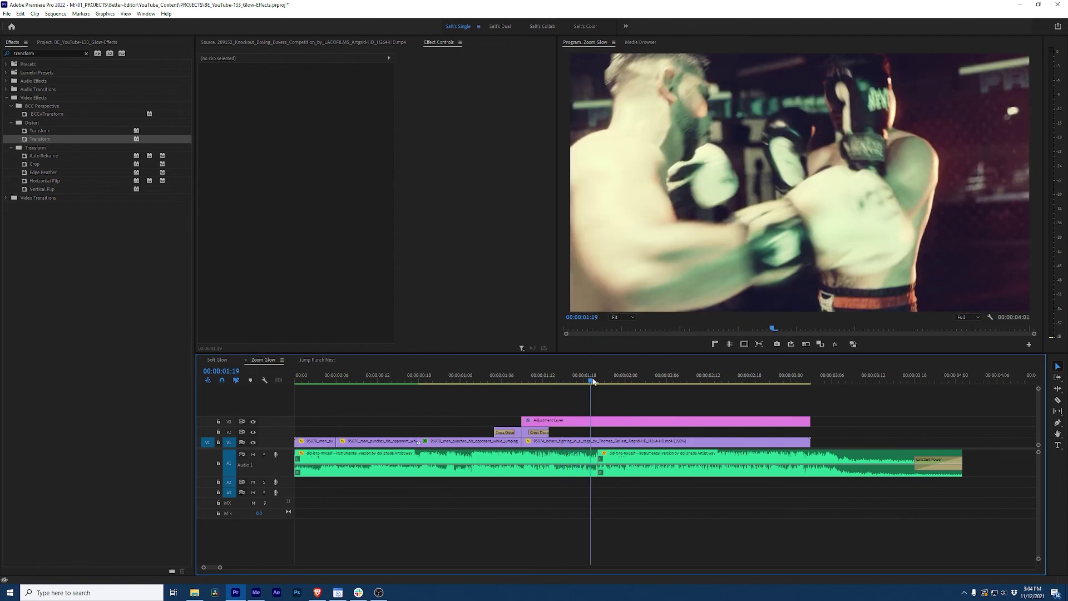